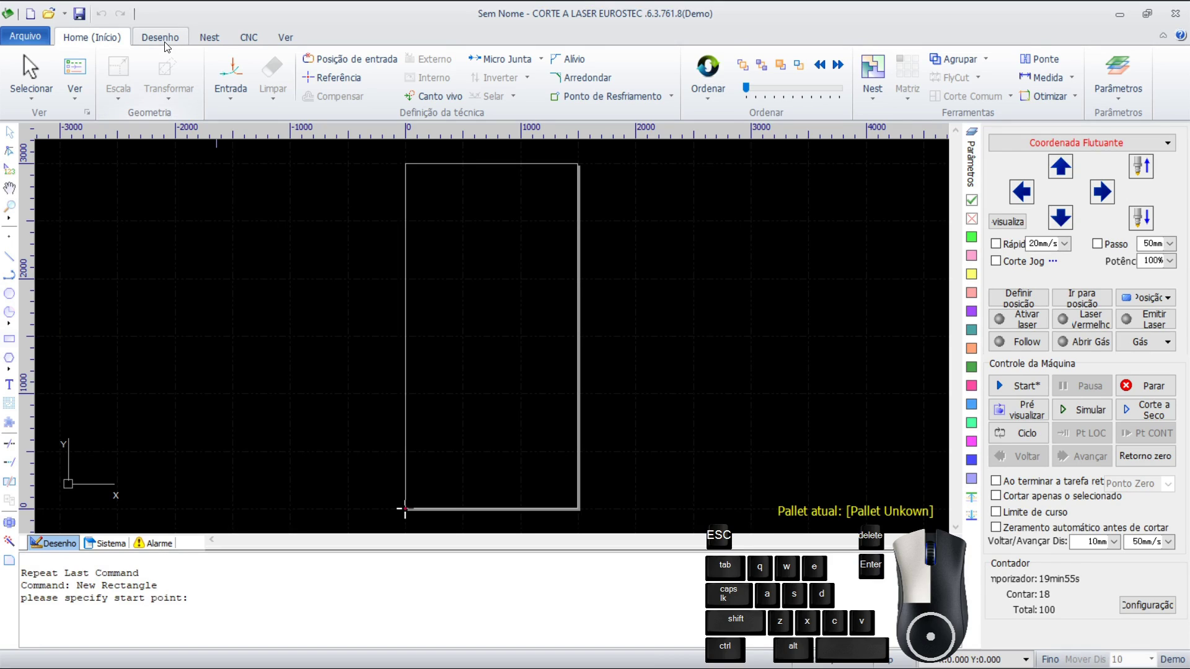
# Step: Draw a rectangle about 572 mm wide and 471 mm high inside the sheet area
pyautogui.click(163, 38)
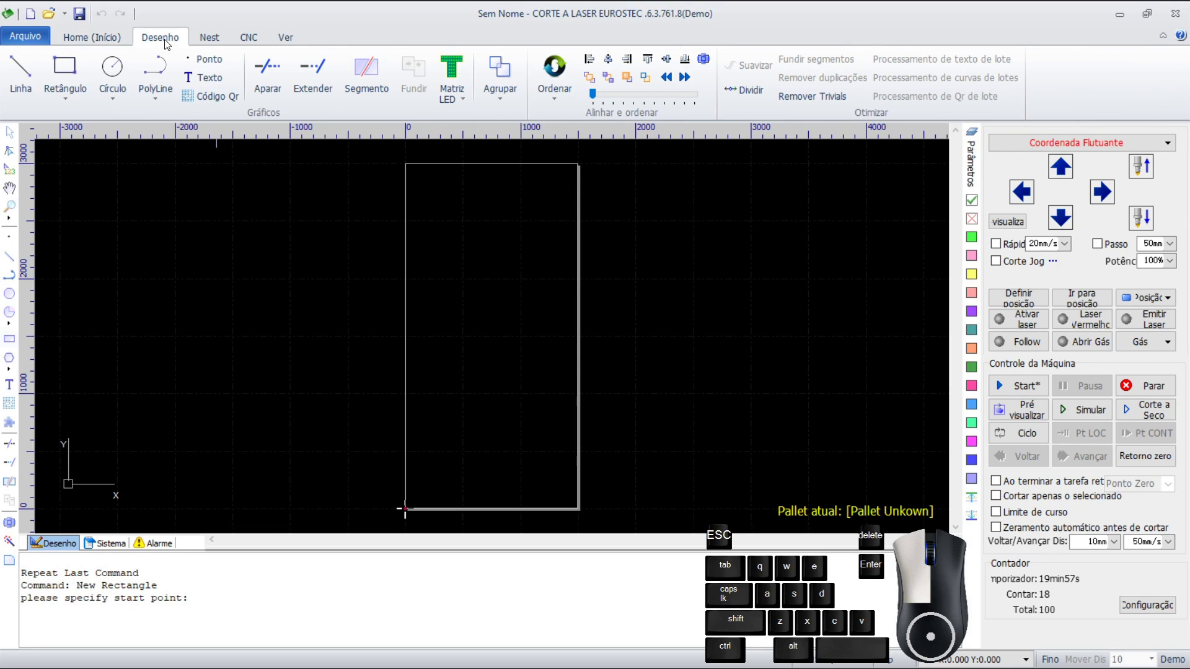
pyautogui.click(72, 68)
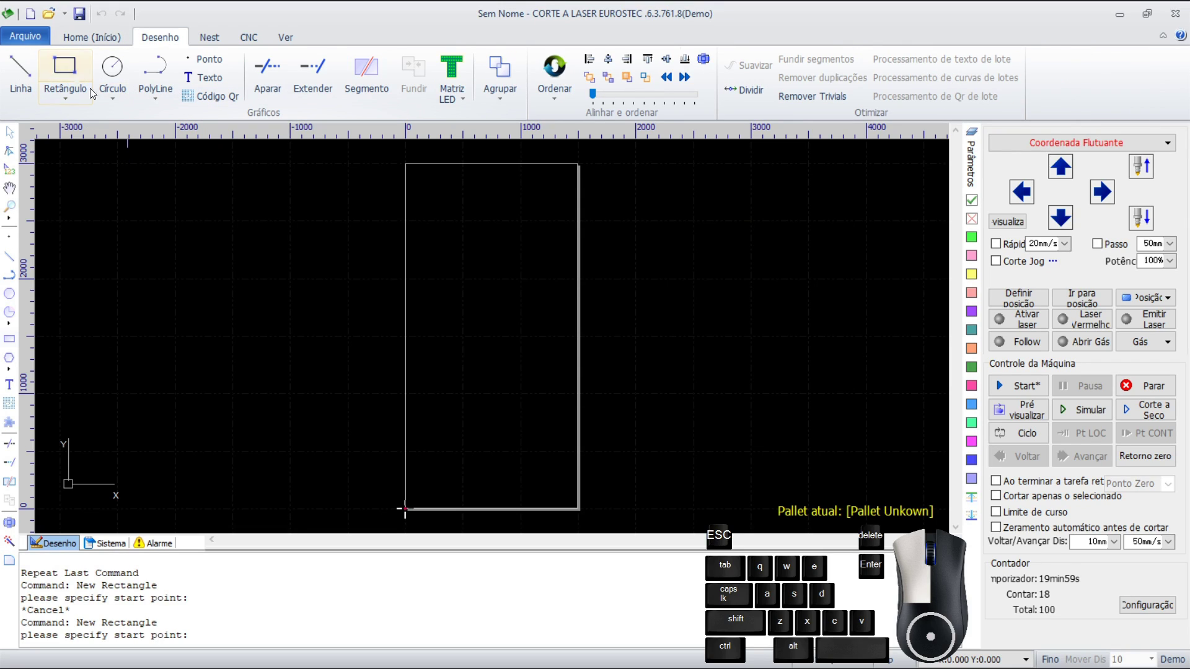
pyautogui.click(449, 314)
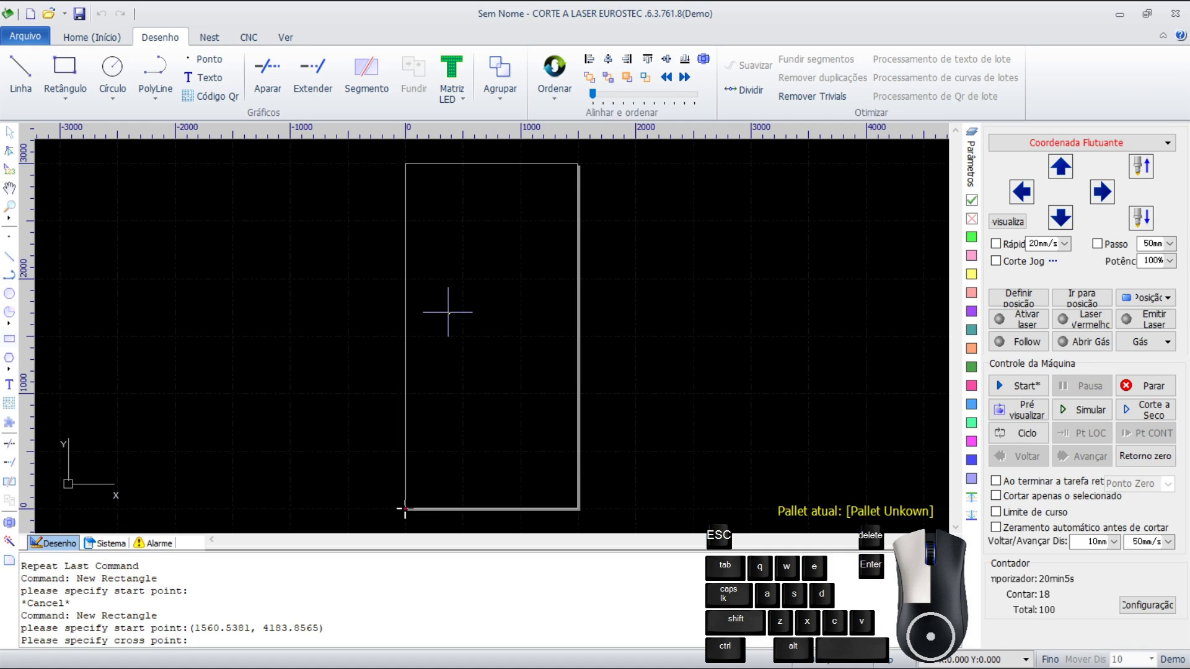
pyautogui.click(516, 368)
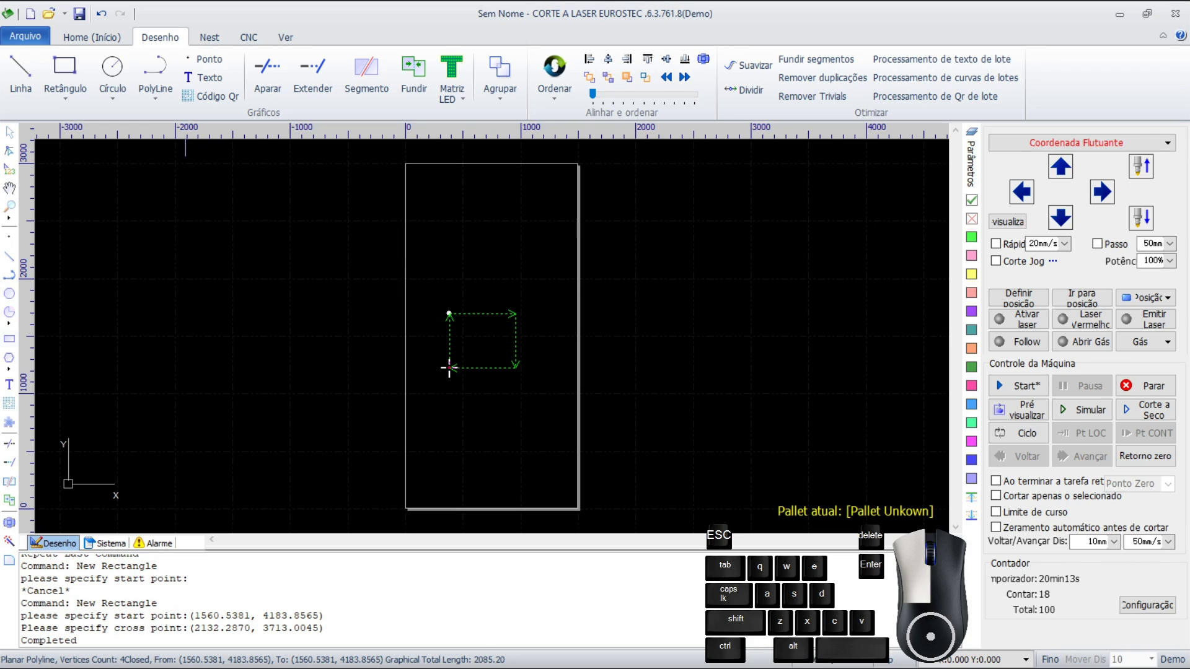
pyautogui.click(94, 36)
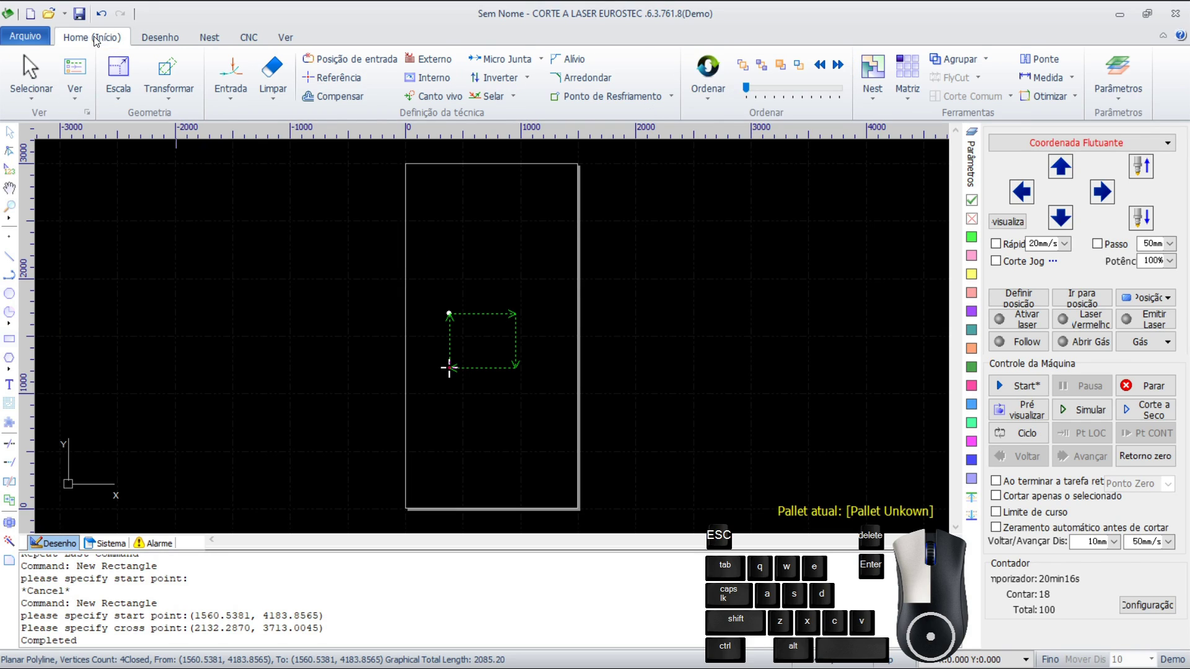
pyautogui.click(122, 67)
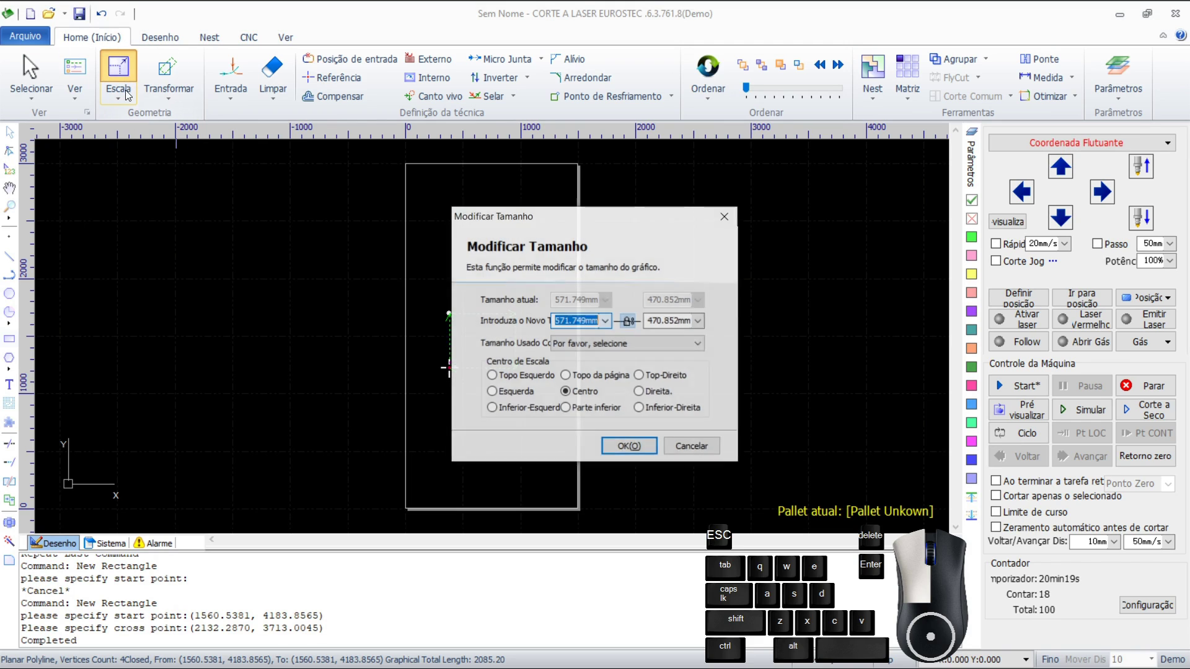
pyautogui.moveTo(498, 219); pyautogui.dragTo(610, 220)
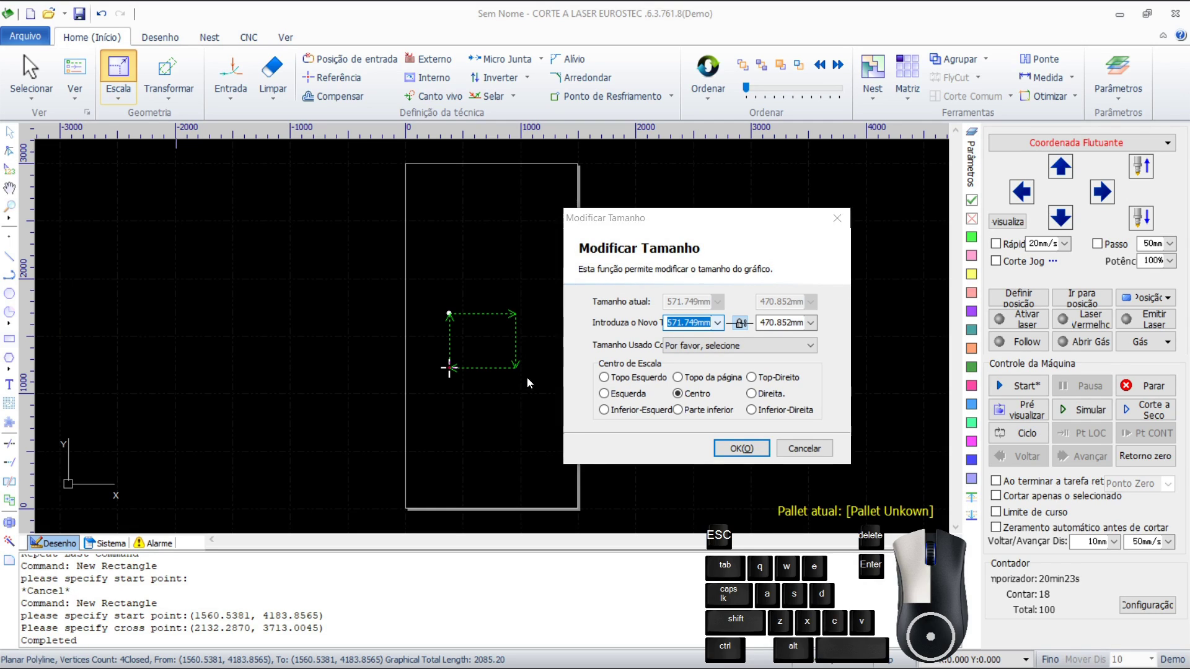
pyautogui.click(797, 451)
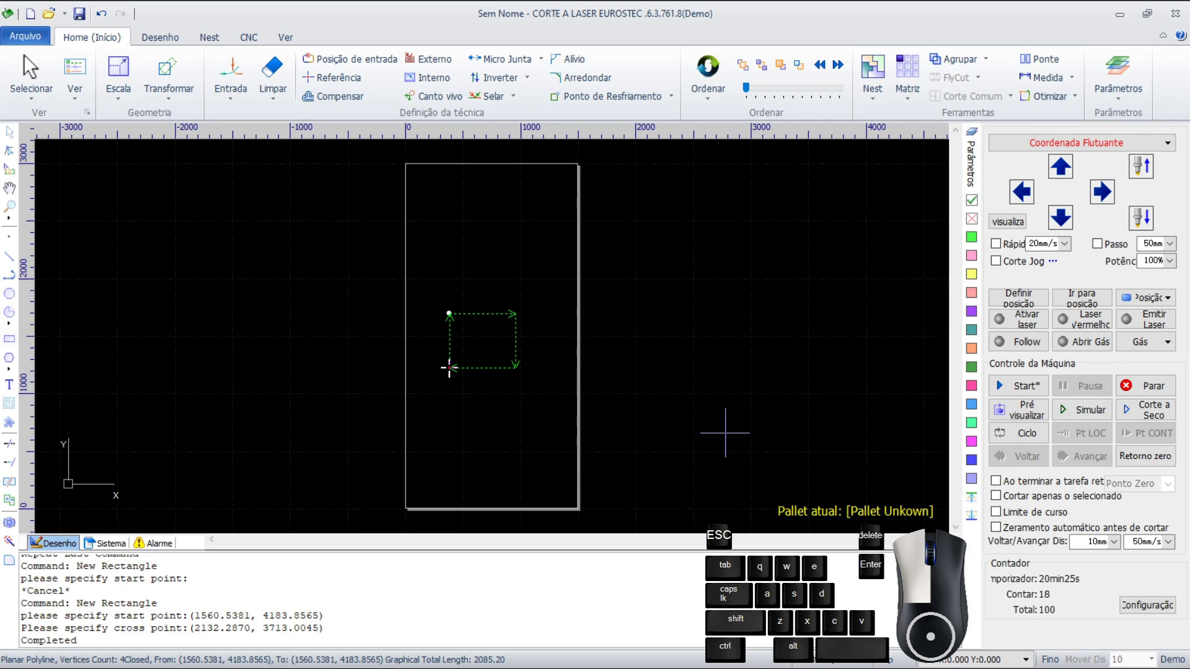
# Step: Scale the rectangle to 100 mm by 100 mm about its centre with the proportion lock released
pyautogui.moveTo(548, 384); pyautogui.dragTo(382, 268)
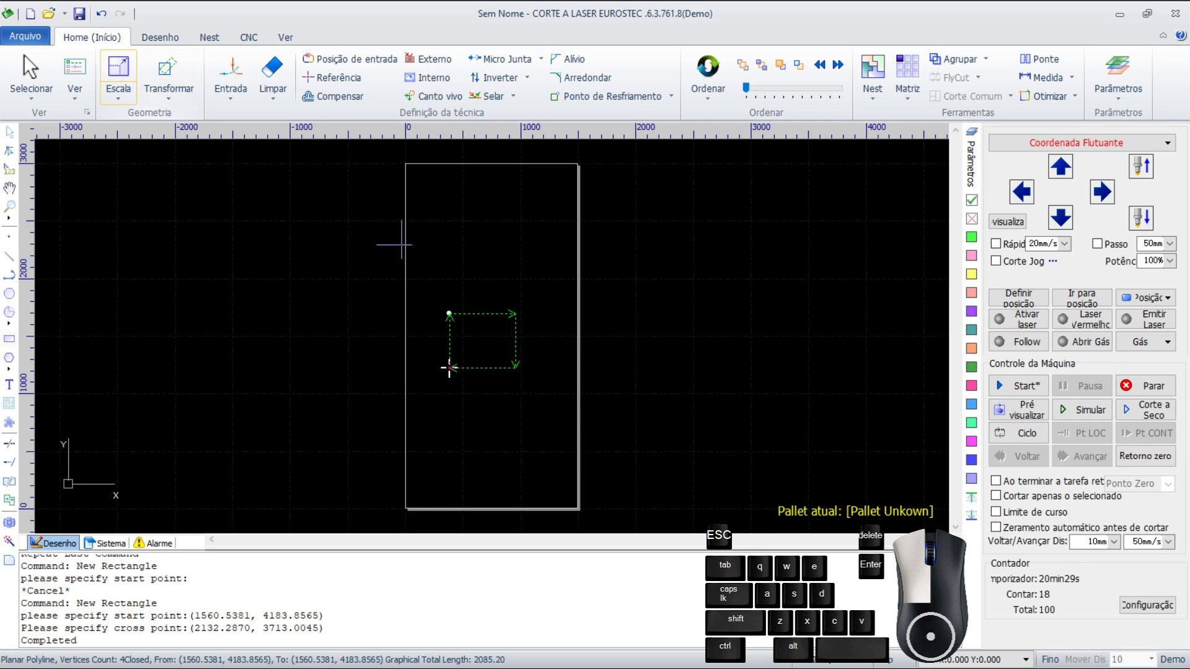
pyautogui.click(118, 78)
pyautogui.moveTo(554, 224); pyautogui.dragTo(677, 232)
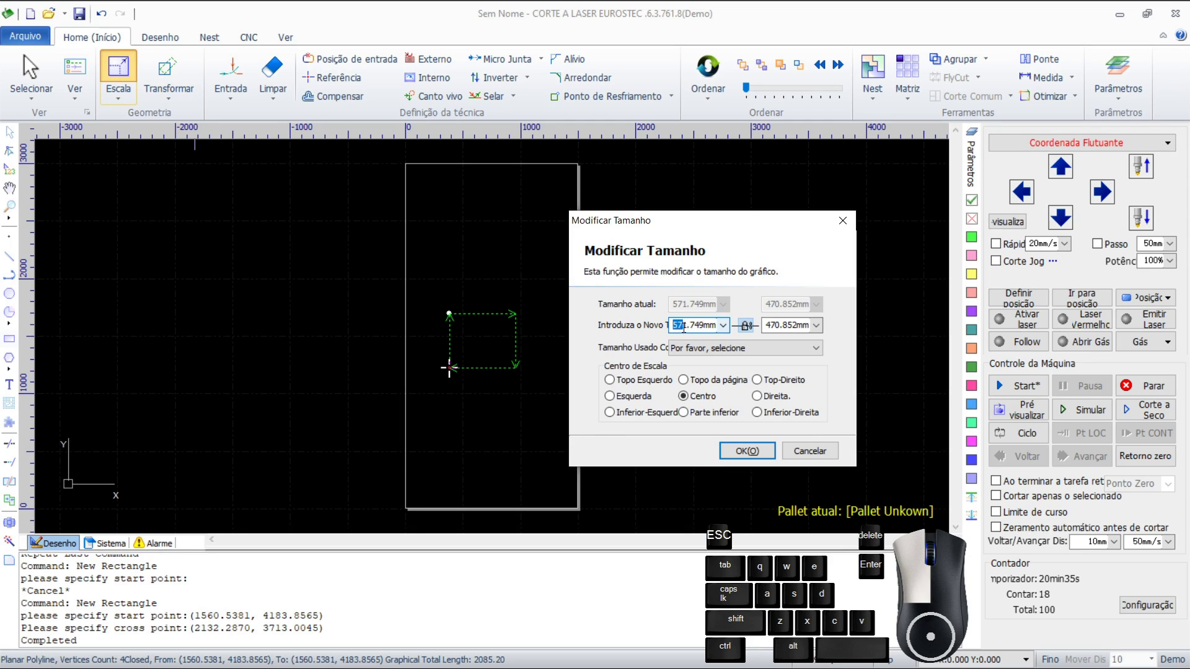
pyautogui.write('100')
pyautogui.moveTo(771, 326); pyautogui.dragTo(805, 326)
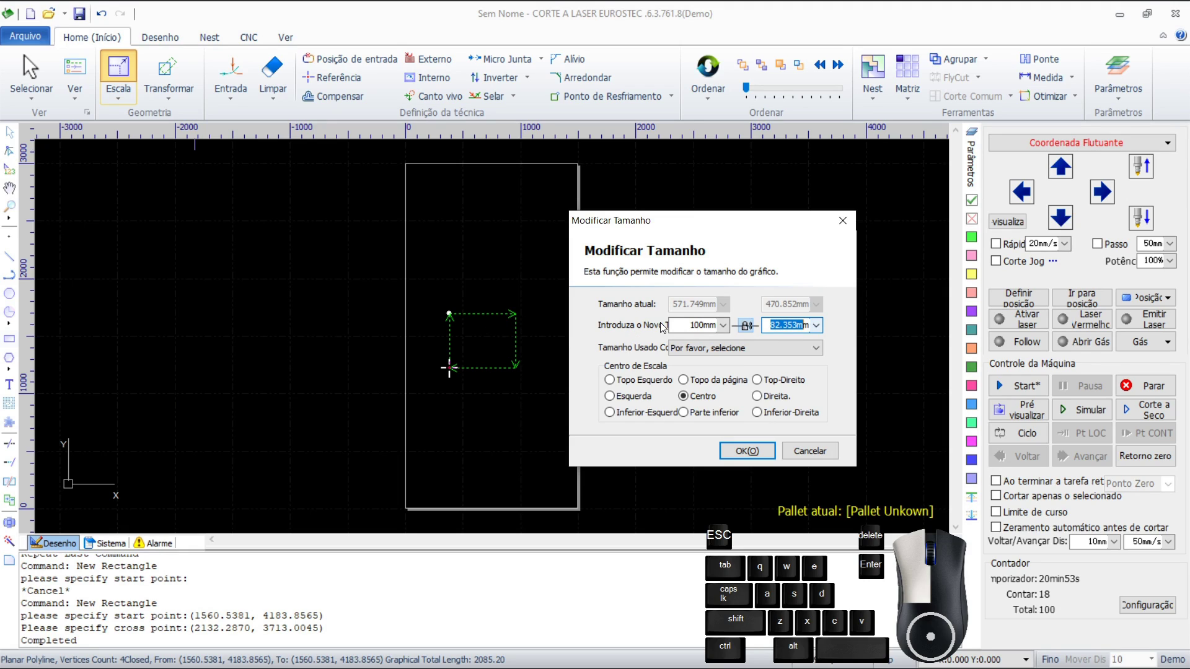
pyautogui.click(746, 327)
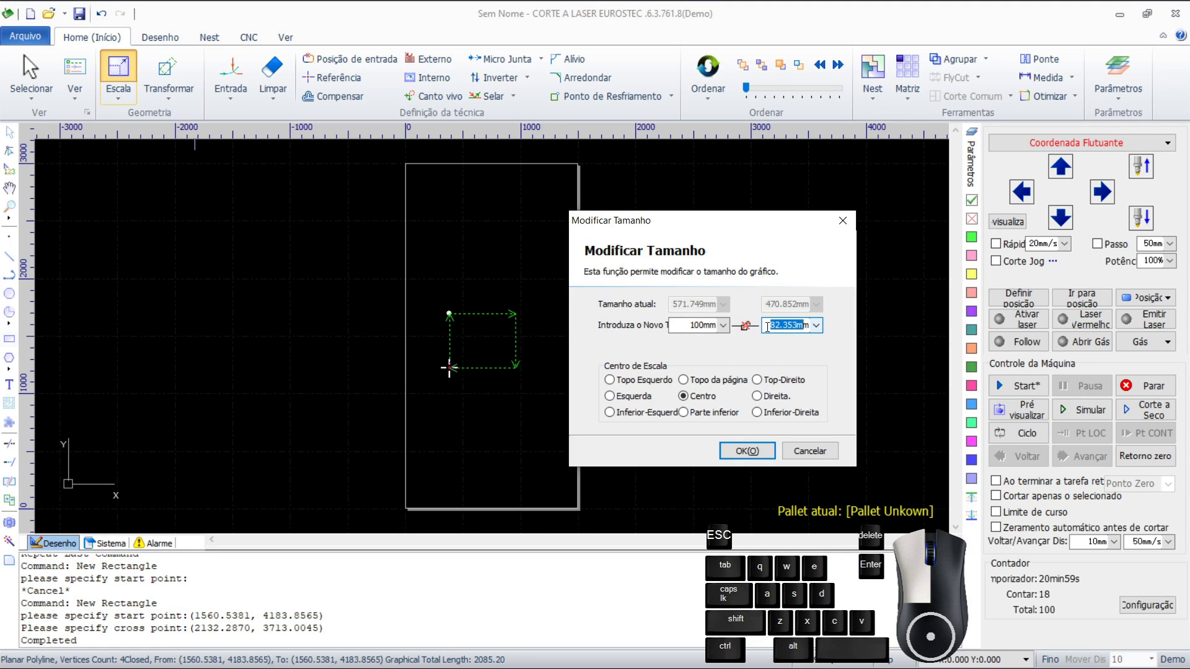
pyautogui.write('100')
pyautogui.click(699, 327)
pyautogui.click(750, 452)
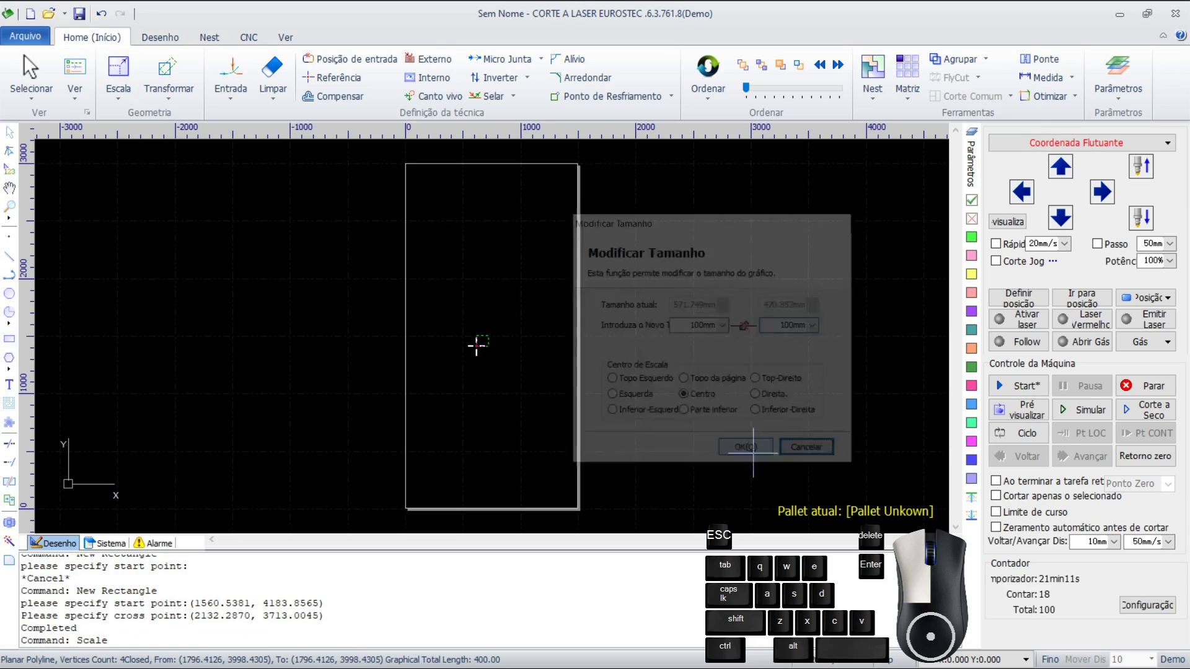
# Step: Examine the resized square up close and in relation to the whole sheet
pyautogui.scroll(5, 476, 347)
pyautogui.scroll(3, 471, 347)
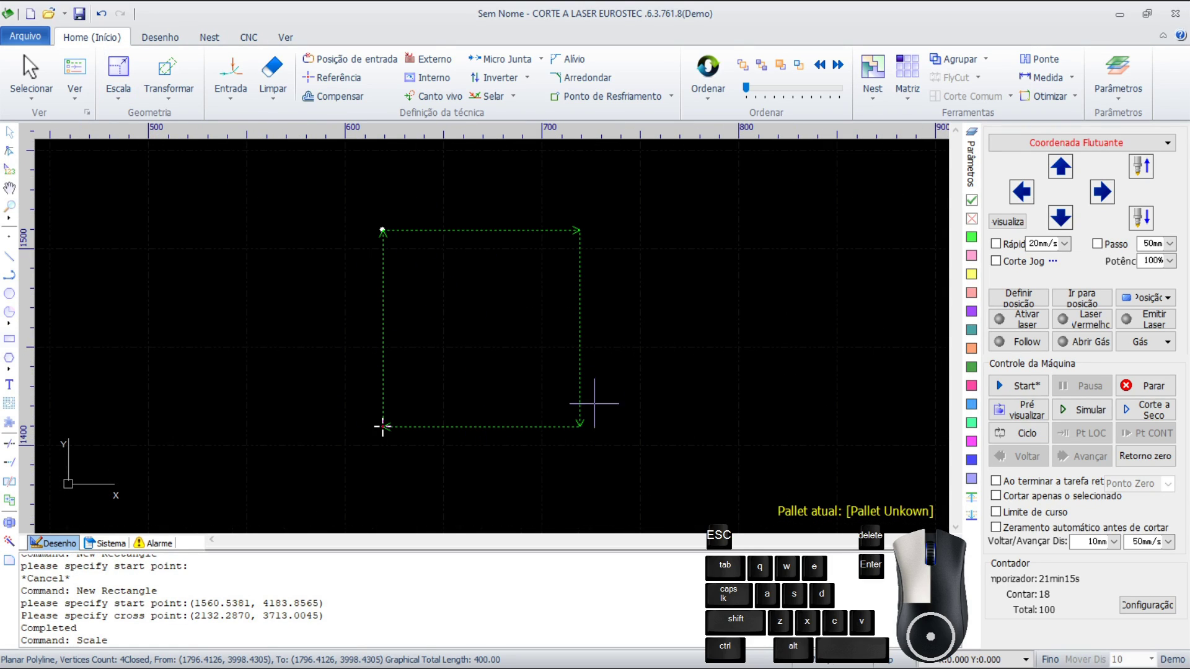
pyautogui.scroll(-10, 518, 340)
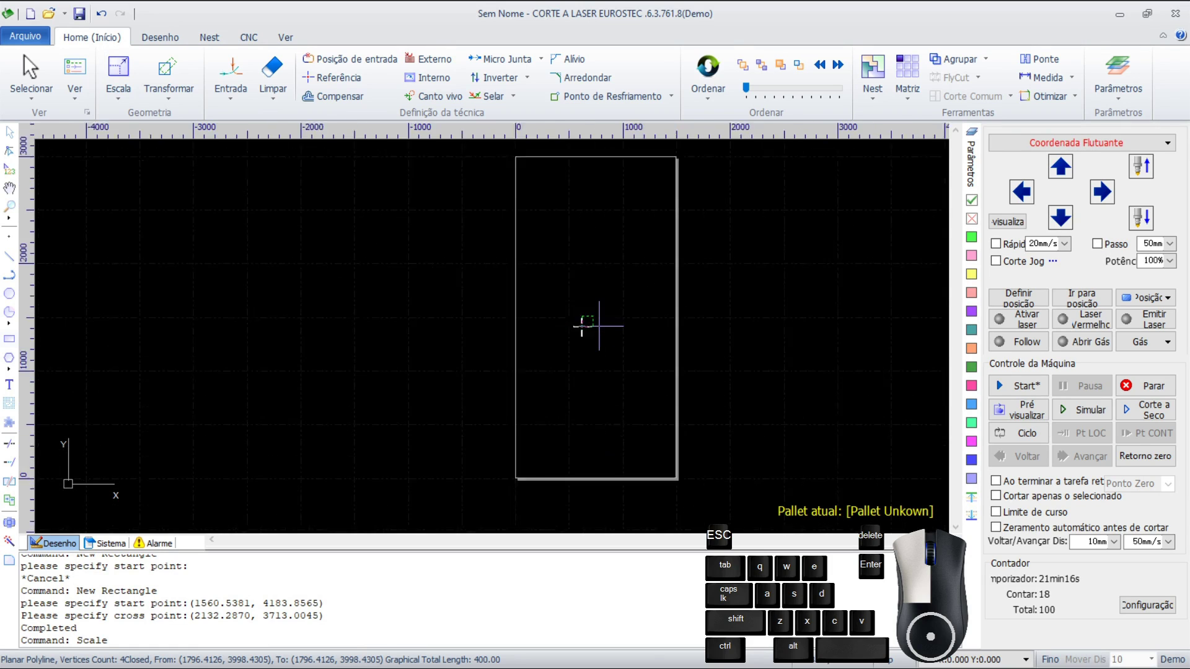
pyautogui.scroll(10, 583, 326)
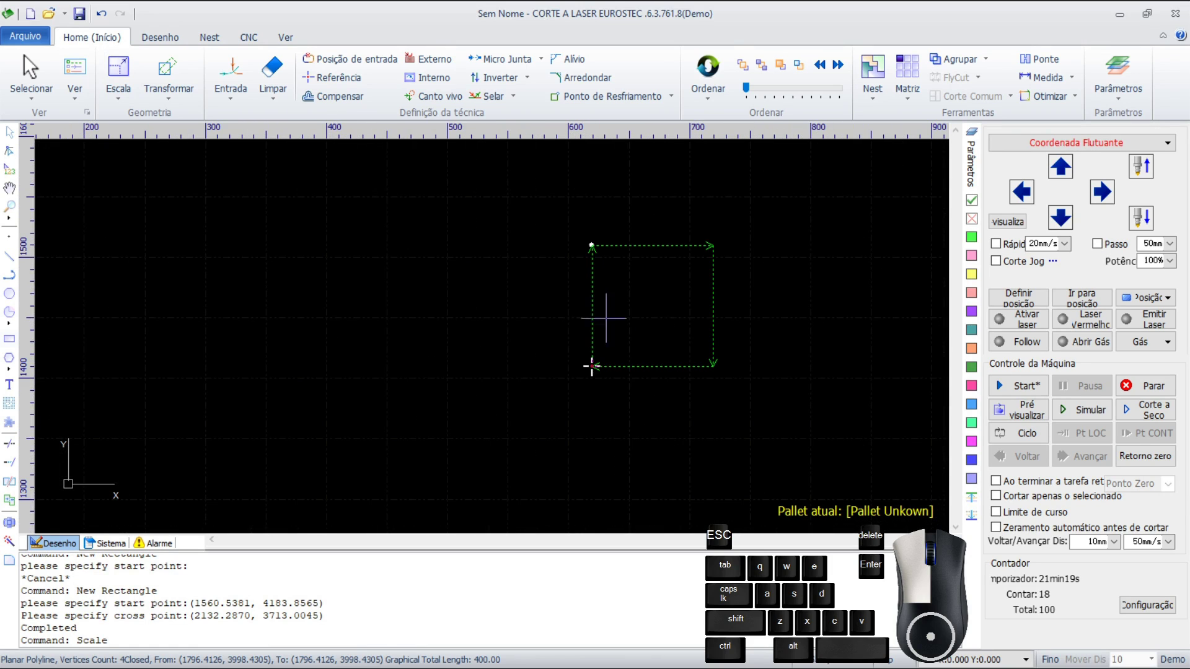
pyautogui.scroll(-3, 704, 266)
pyautogui.scroll(-3, 509, 355)
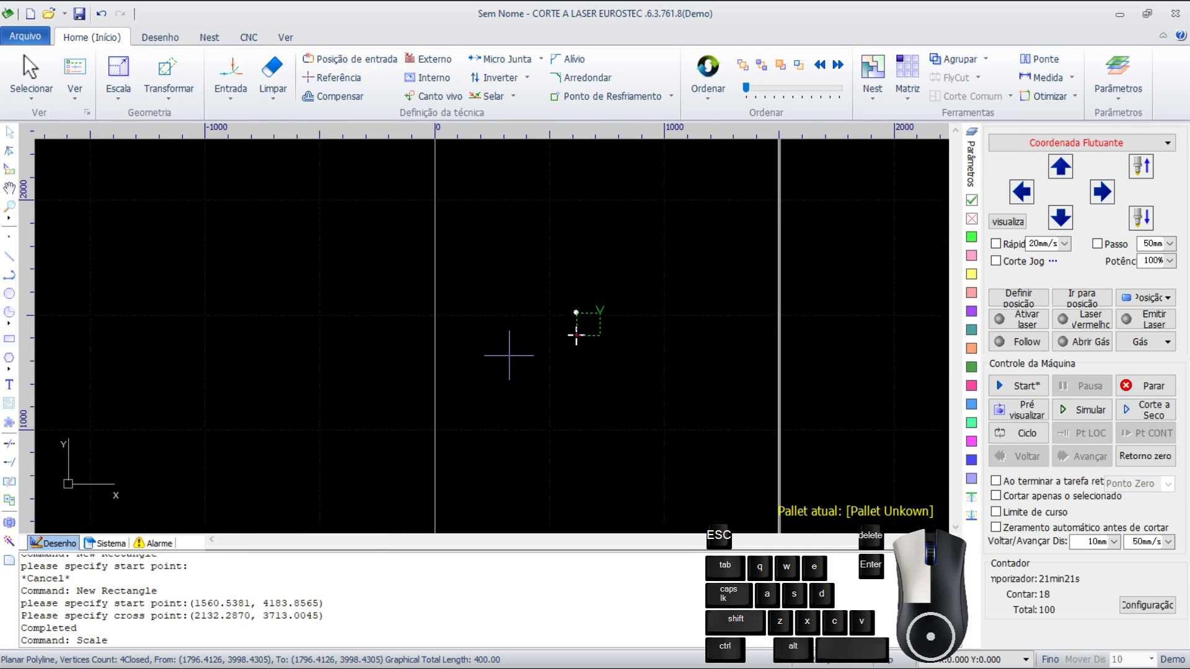
pyautogui.scroll(6, 576, 329)
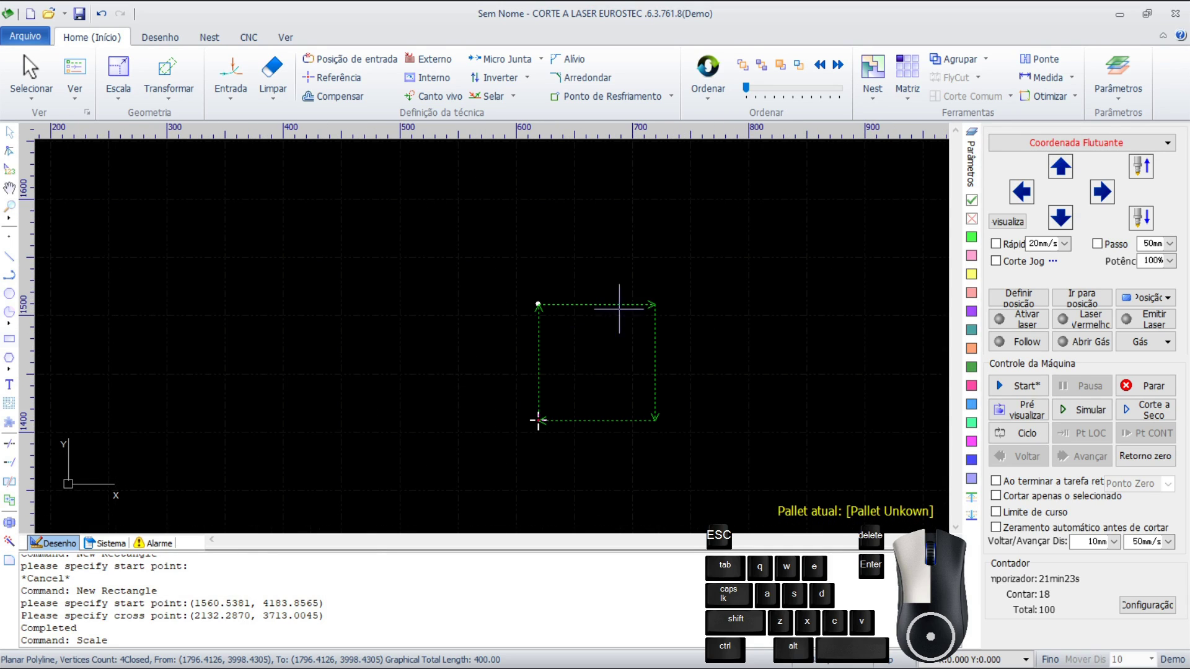
pyautogui.scroll(2, 626, 360)
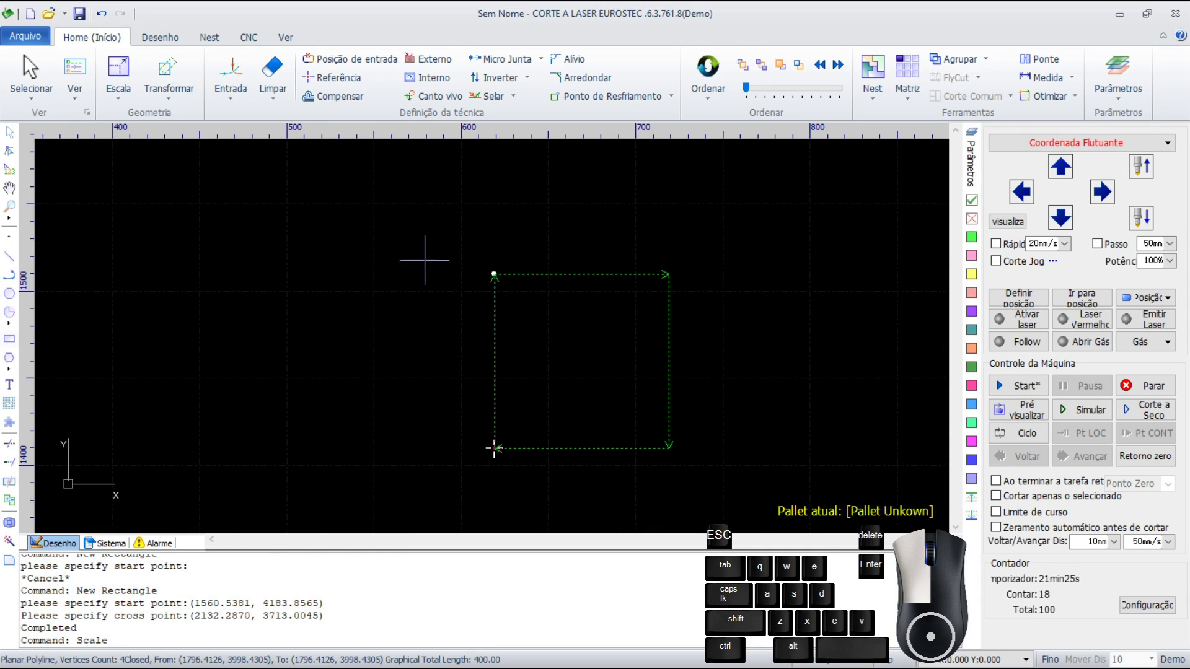
# Step: Draw a circle with a radius of about 31 mm near the centre of the square
pyautogui.click(159, 39)
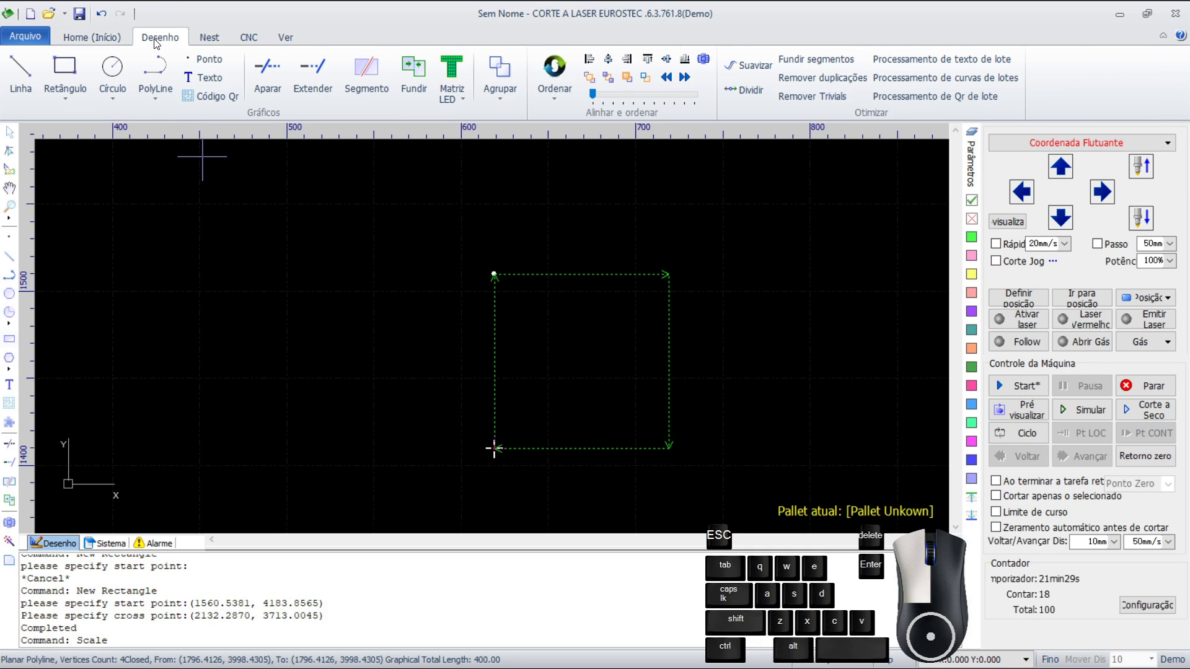
pyautogui.click(115, 67)
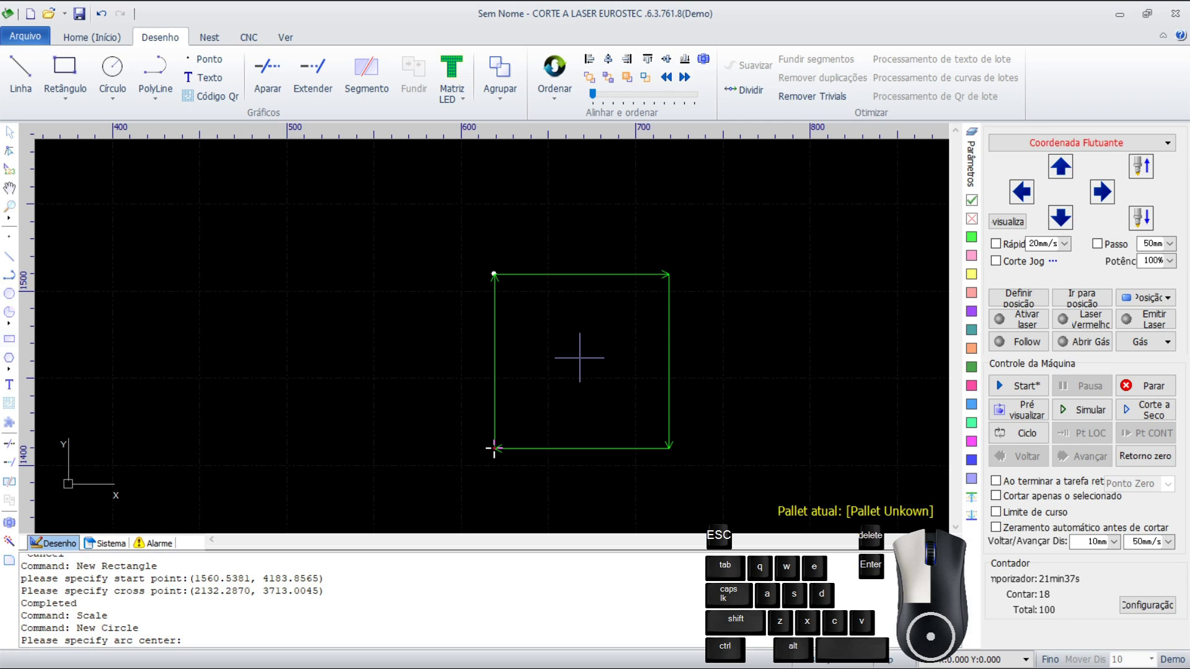
pyautogui.click(580, 357)
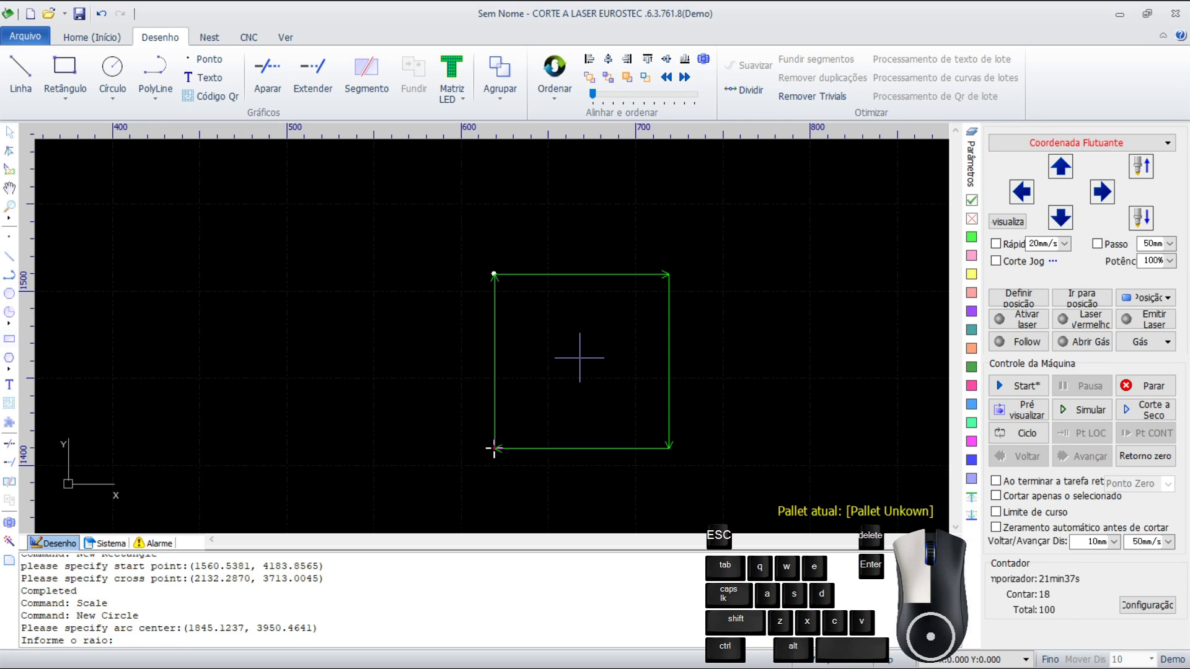
pyautogui.click(608, 404)
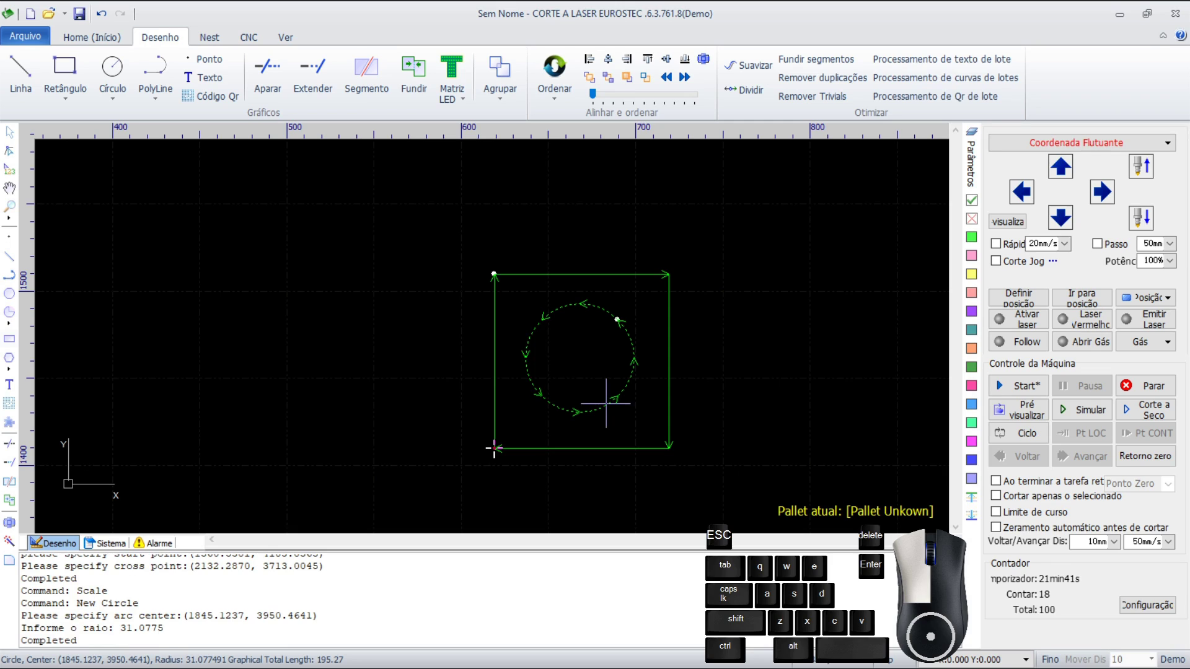
# Step: Scale the circle to 50 mm by 50 mm about its centre with the proportions locked
pyautogui.click(114, 41)
pyautogui.click(118, 69)
pyautogui.moveTo(528, 217); pyautogui.dragTo(279, 223)
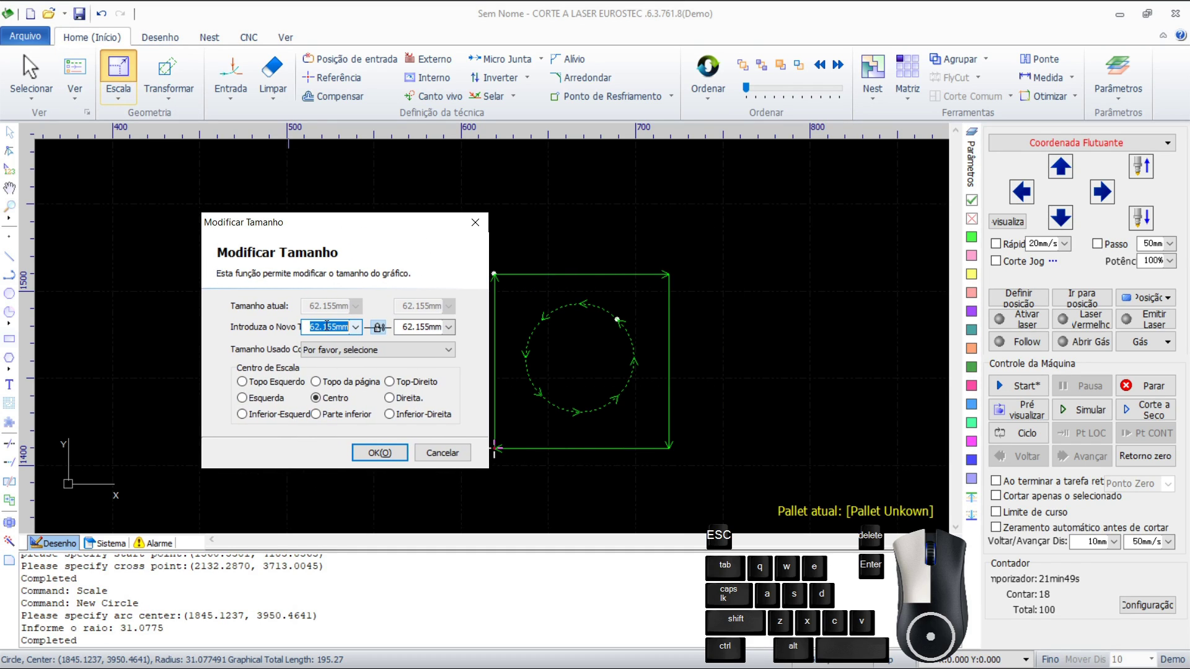
pyautogui.write('50')
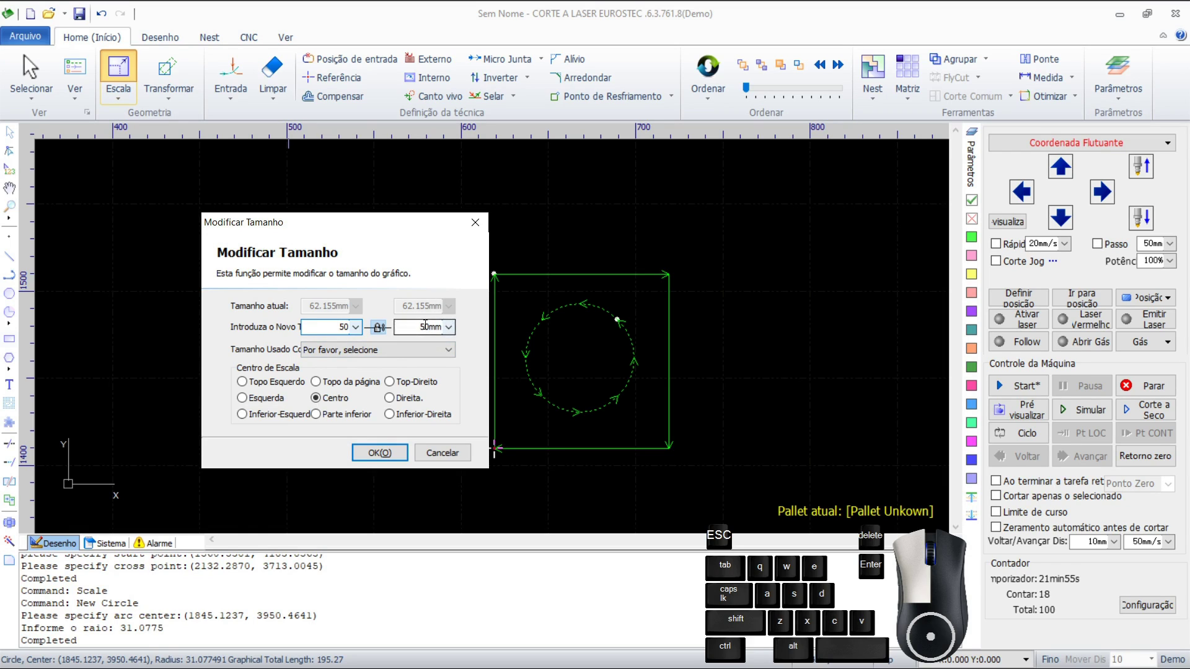
pyautogui.click(380, 455)
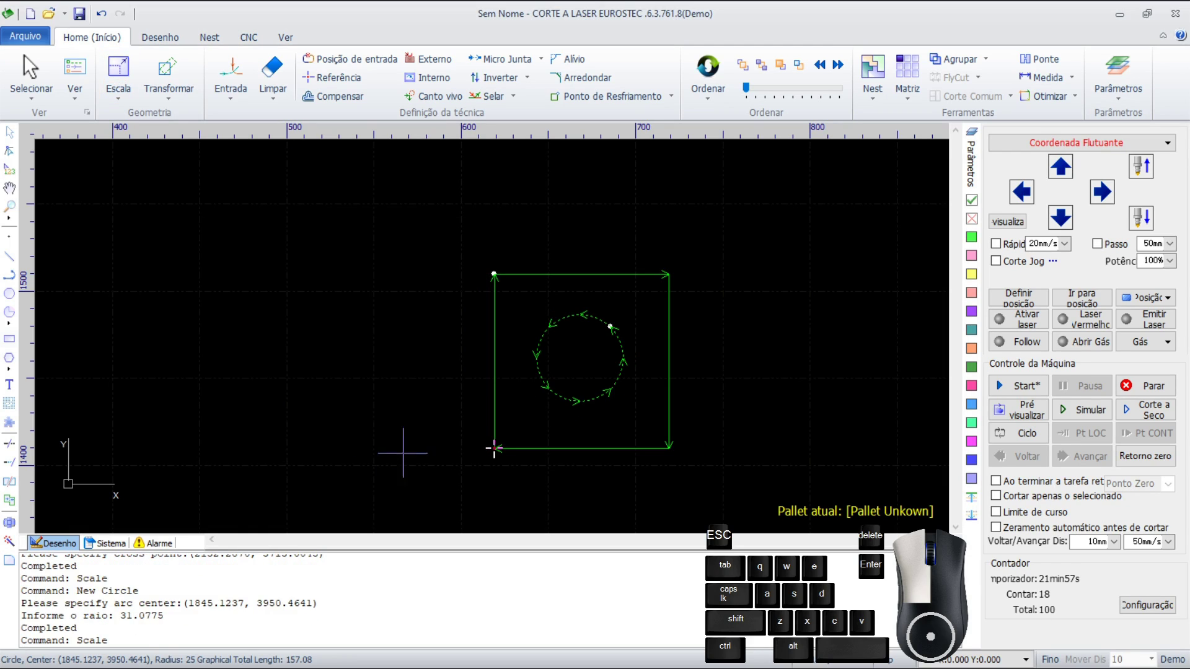
# Step: Shift the circle off-centre toward the square's lower right, and align the circle and square on a common centre
pyautogui.click(604, 397)
pyautogui.moveTo(604, 397); pyautogui.dragTo(619, 415)
pyautogui.moveTo(701, 472); pyautogui.dragTo(425, 203)
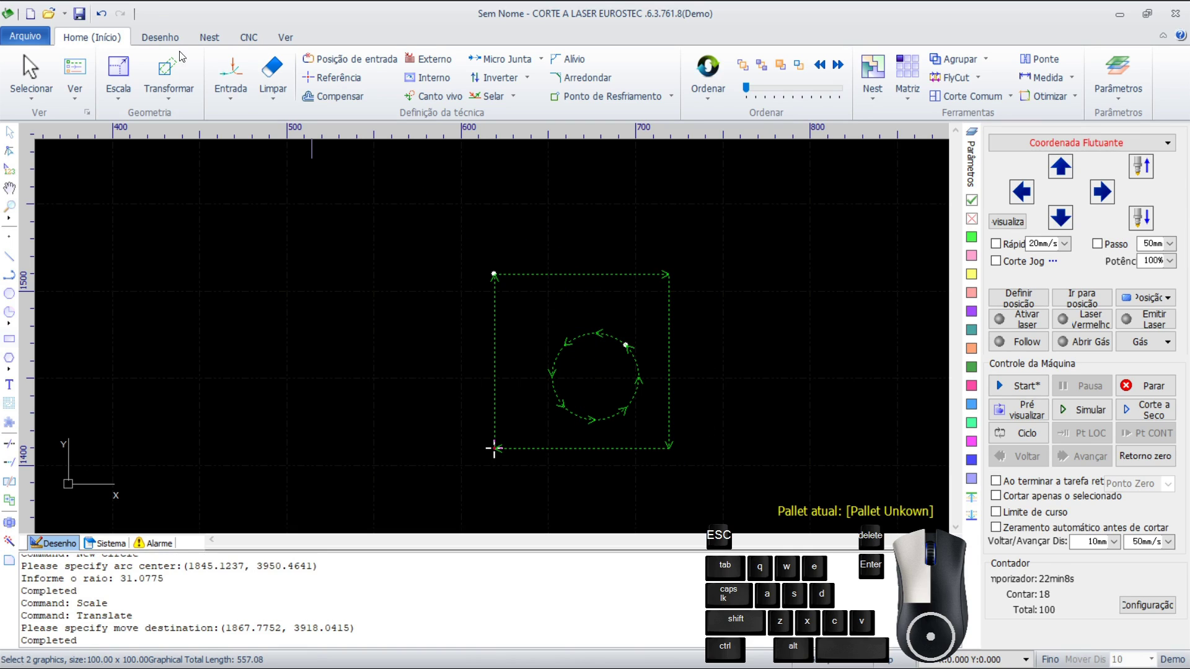
pyautogui.click(161, 41)
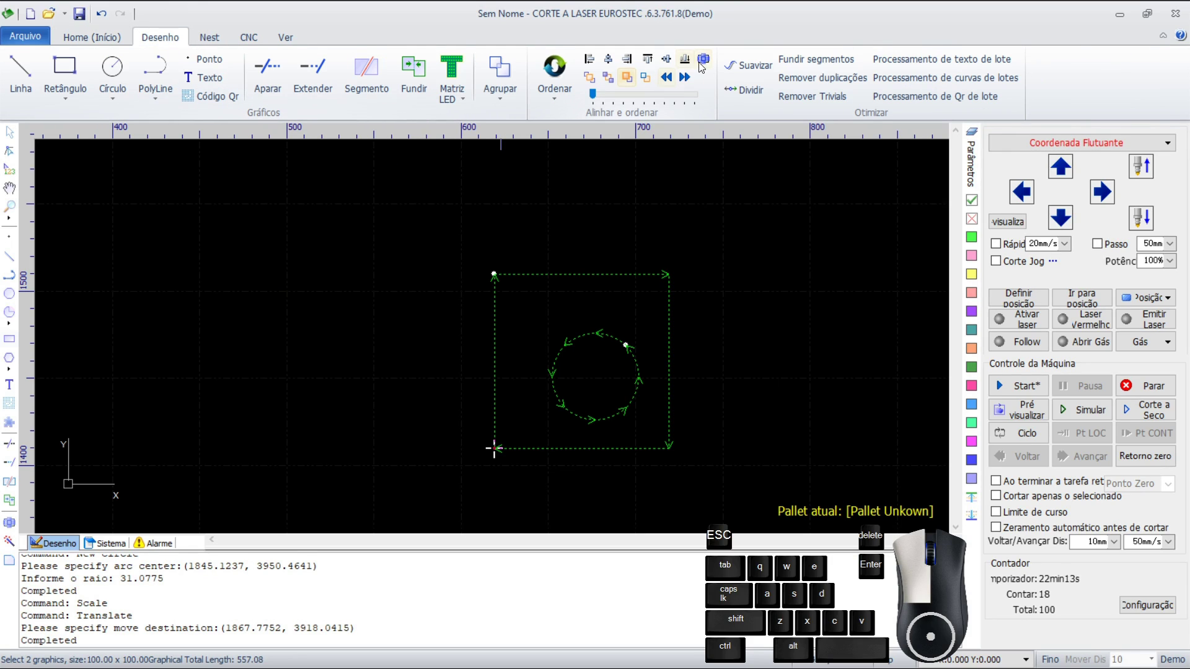
pyautogui.click(704, 60)
pyautogui.click(703, 60)
pyautogui.click(704, 60)
pyautogui.click(704, 60)
pyautogui.click(710, 270)
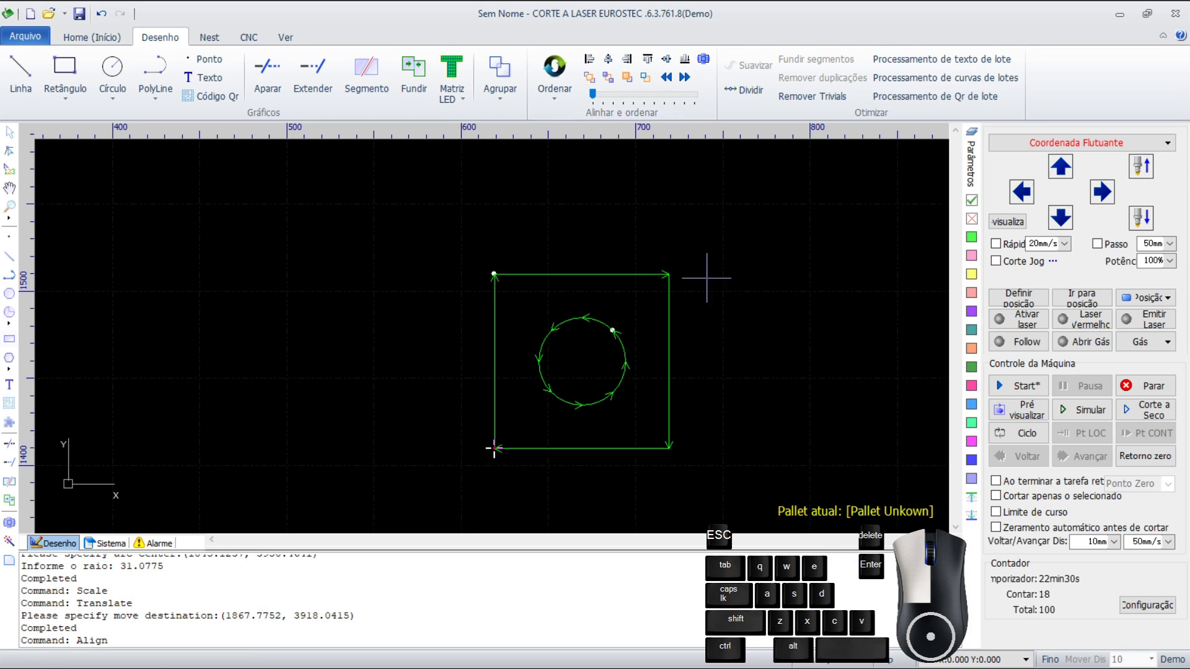
# Step: Measure the horizontal gap between the circle's right side and the square's right edge
pyautogui.scroll(3, 589, 349)
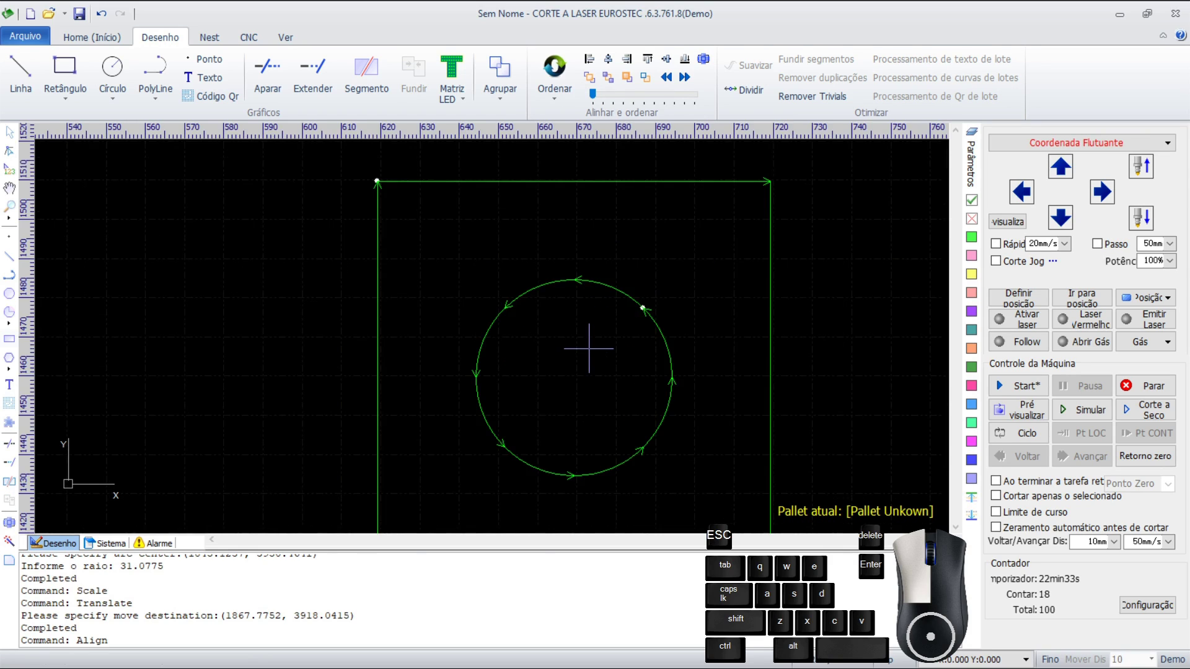
pyautogui.scroll(-2, 589, 349)
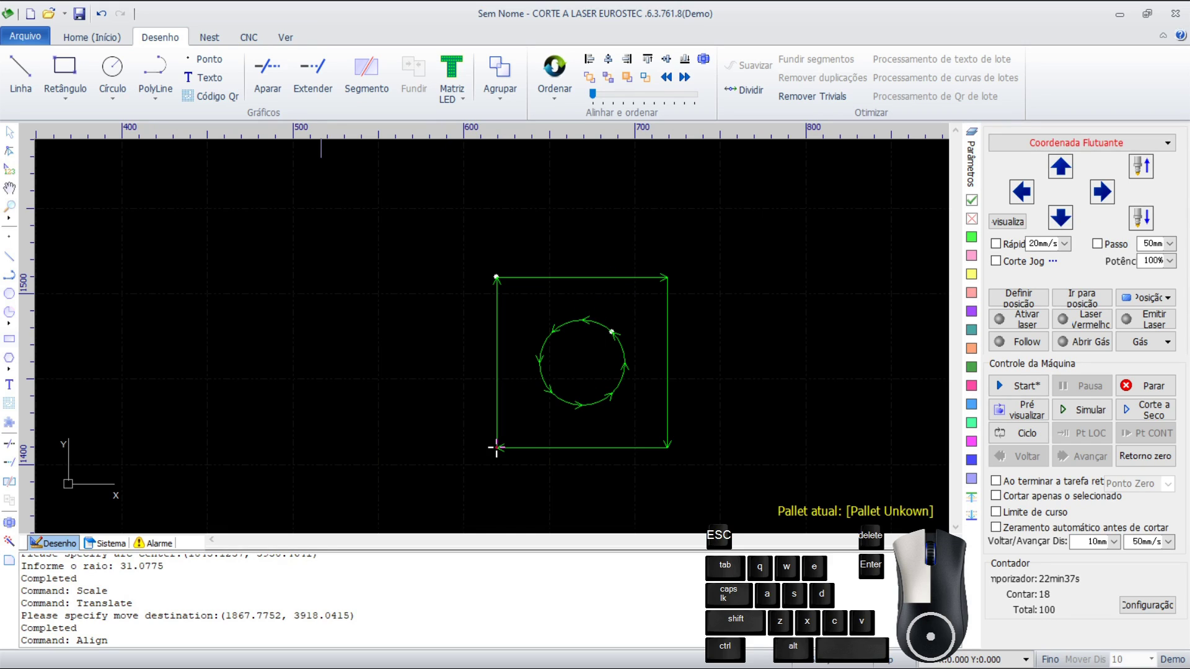
pyautogui.click(110, 39)
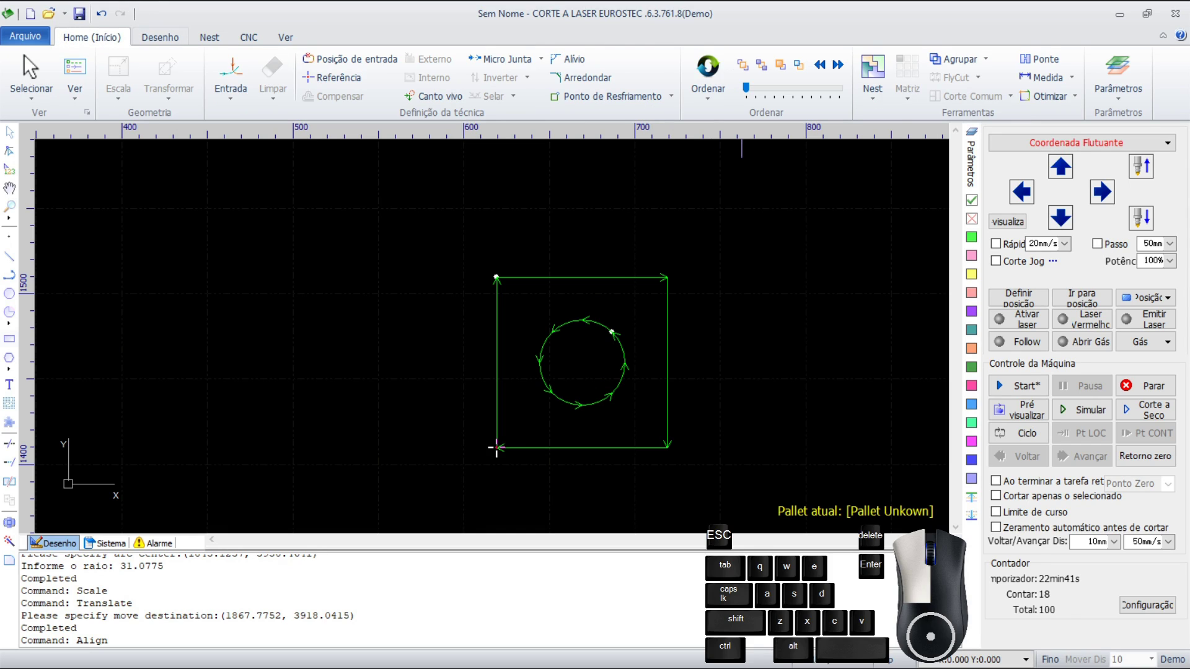
pyautogui.click(1052, 79)
pyautogui.scroll(3, 619, 242)
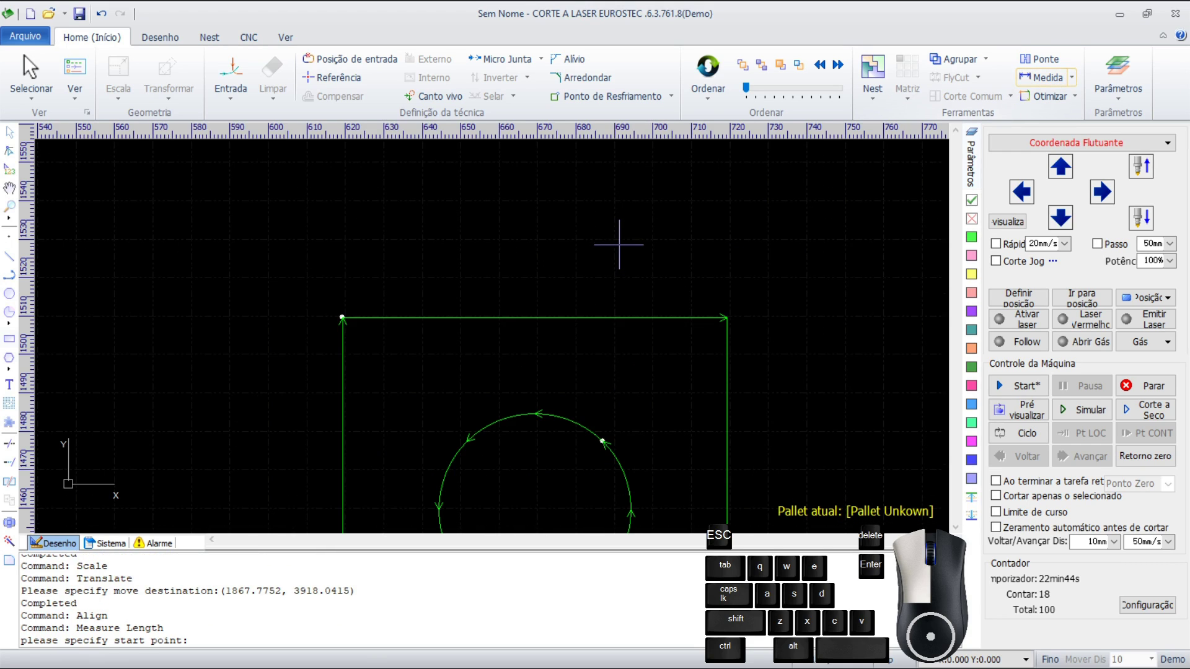
pyautogui.scroll(-3, 548, 292)
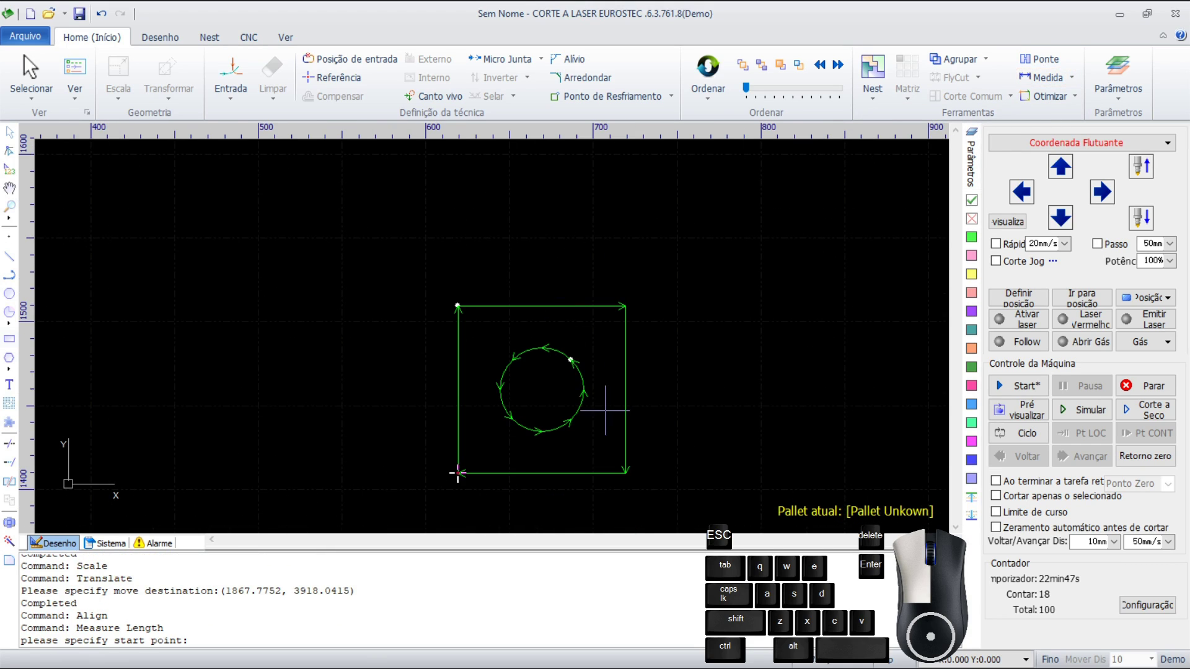
pyautogui.scroll(3, 602, 406)
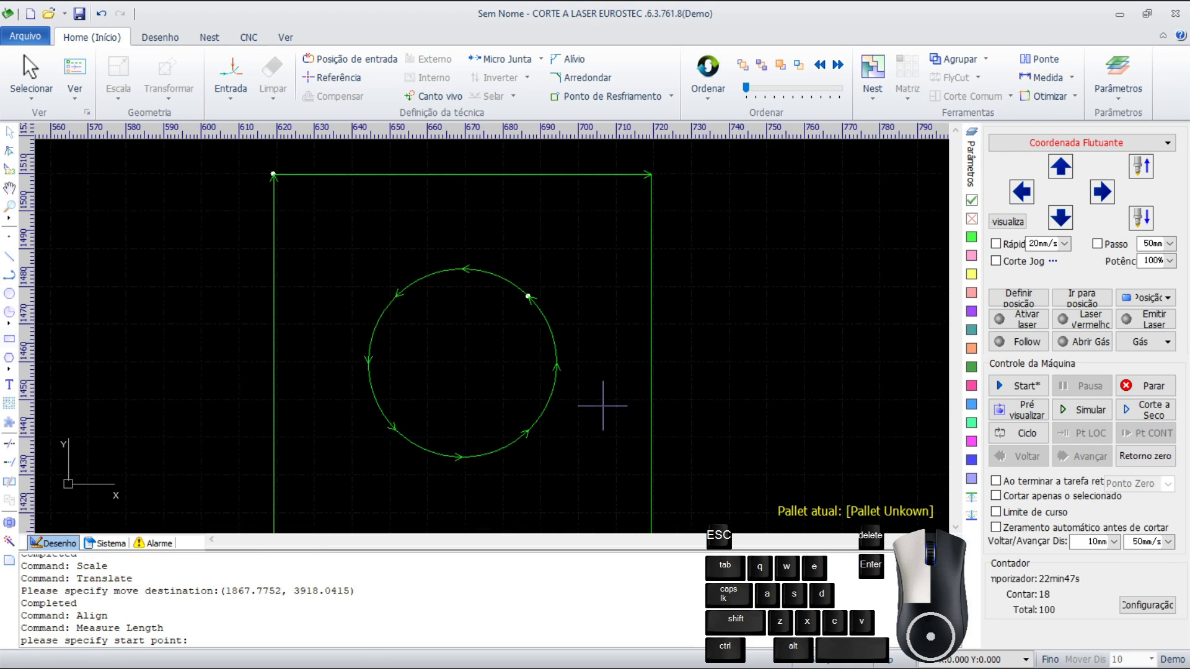
pyautogui.click(556, 363)
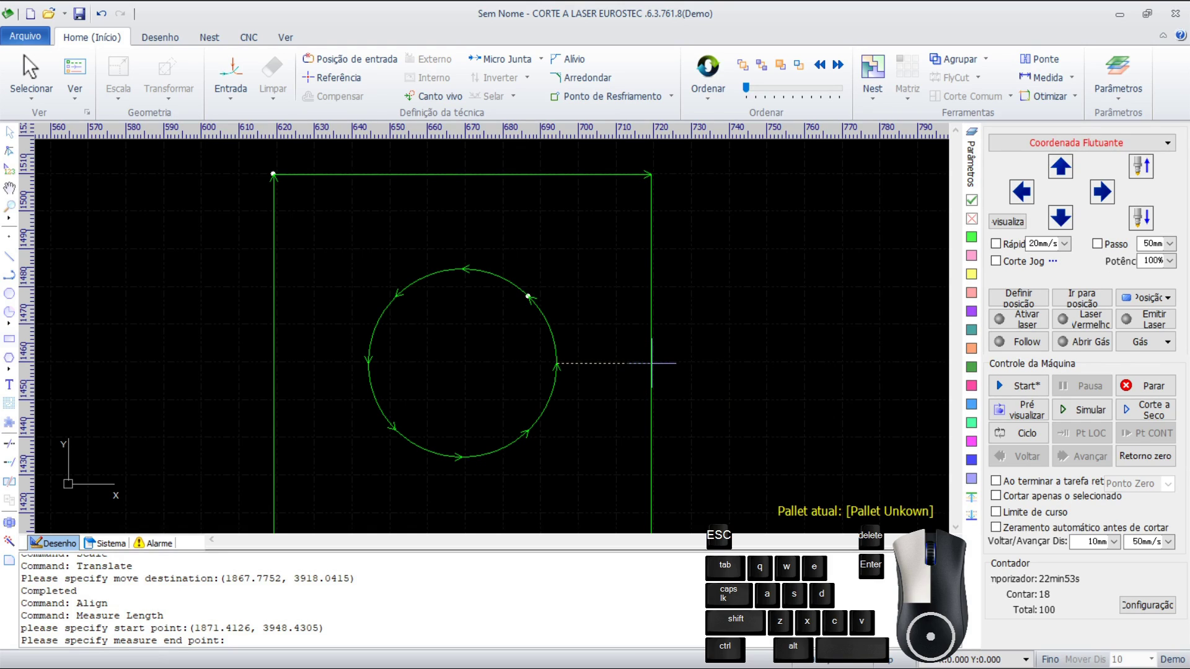
pyautogui.click(652, 363)
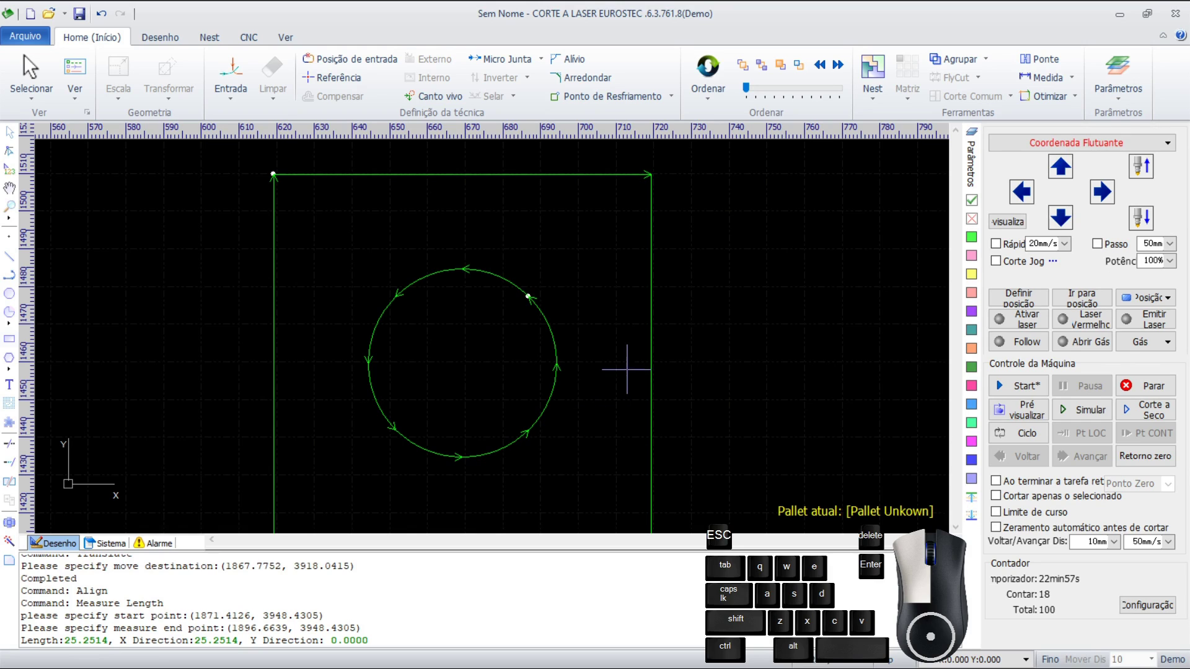
# Step: Round the square's upper-right and lower-right corners with a 5 mm radius
pyautogui.scroll(-5, 562, 341)
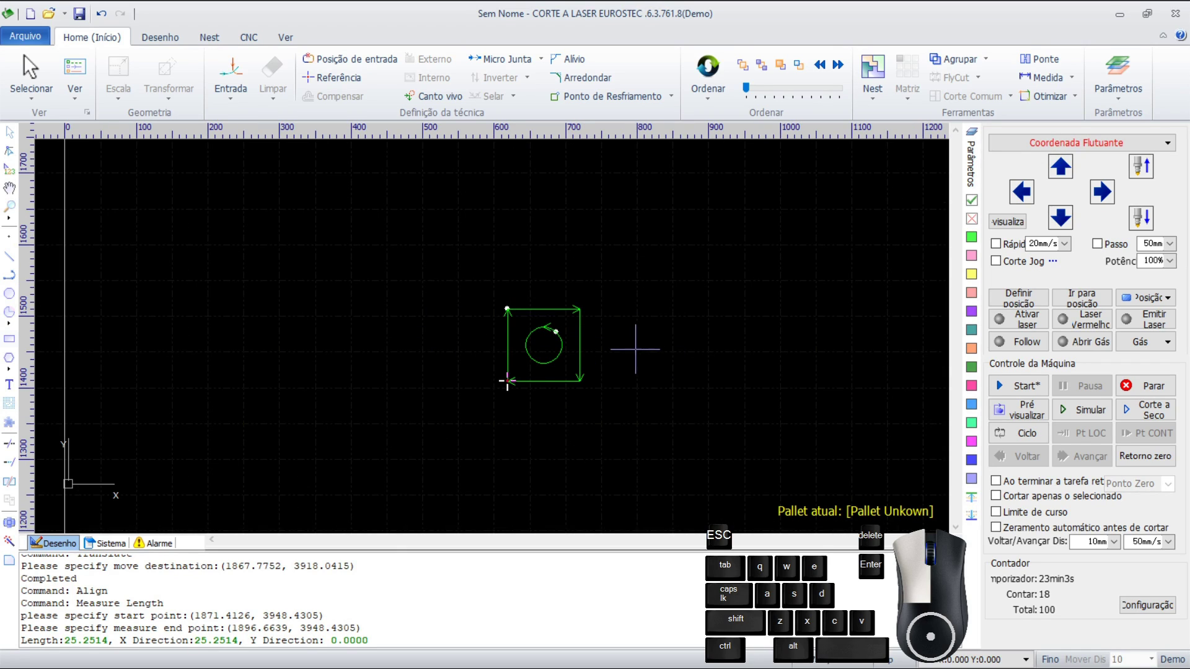
pyautogui.scroll(2, 552, 342)
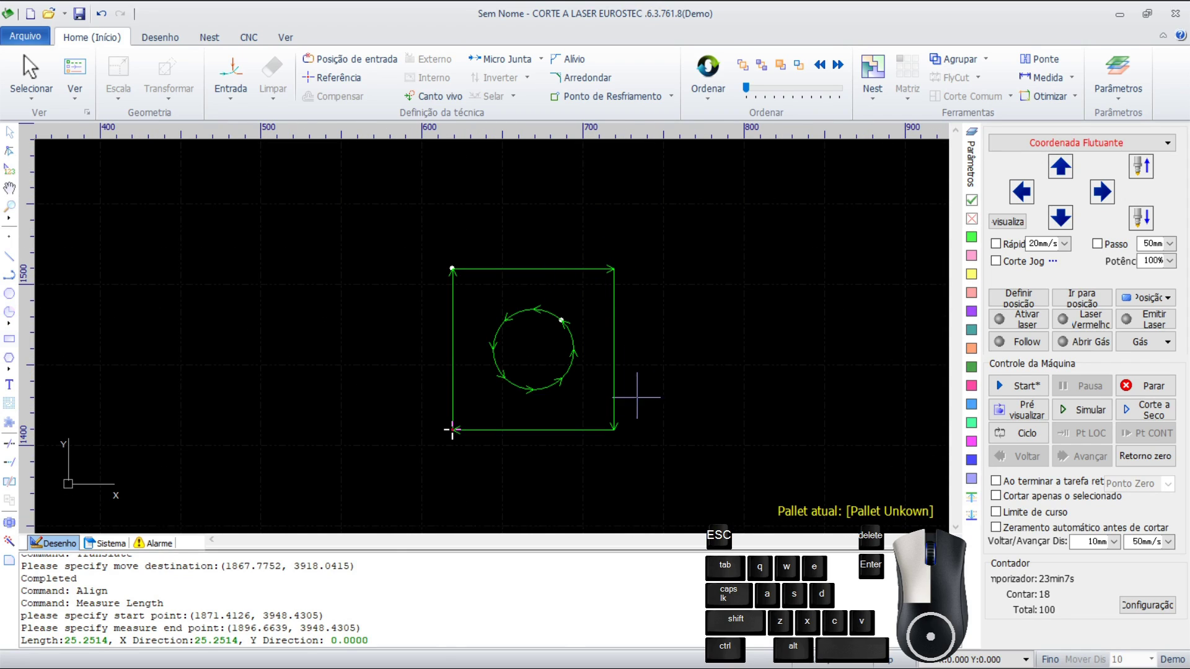
pyautogui.click(613, 428)
pyautogui.click(576, 79)
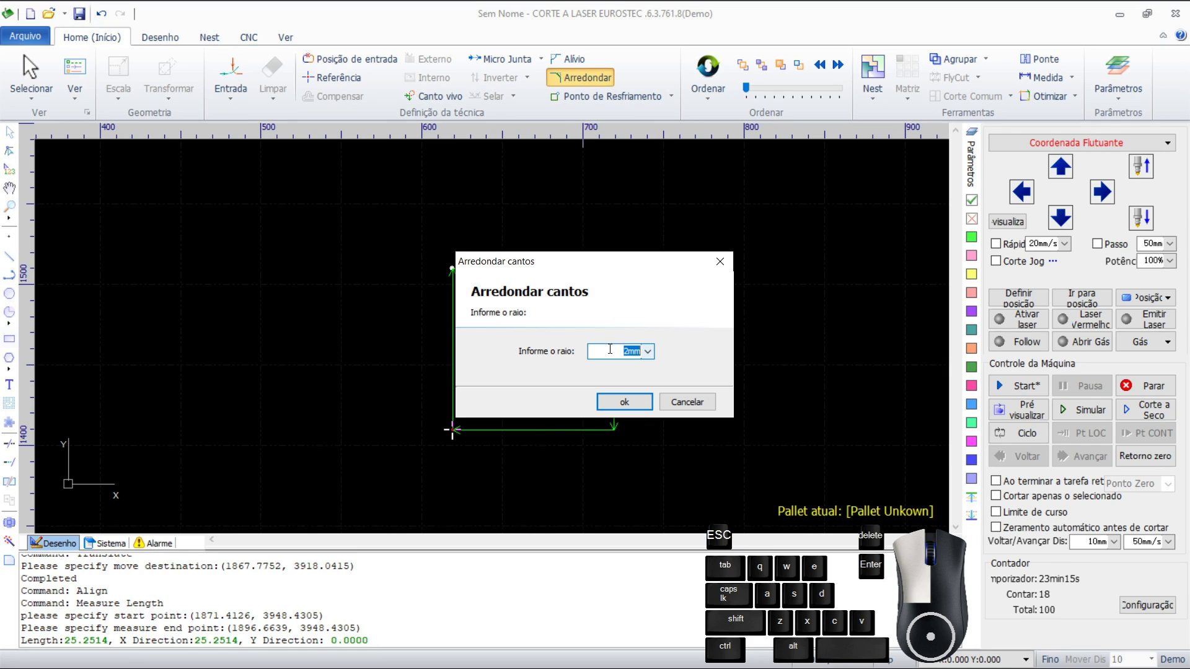
pyautogui.write('5')
pyautogui.click(638, 400)
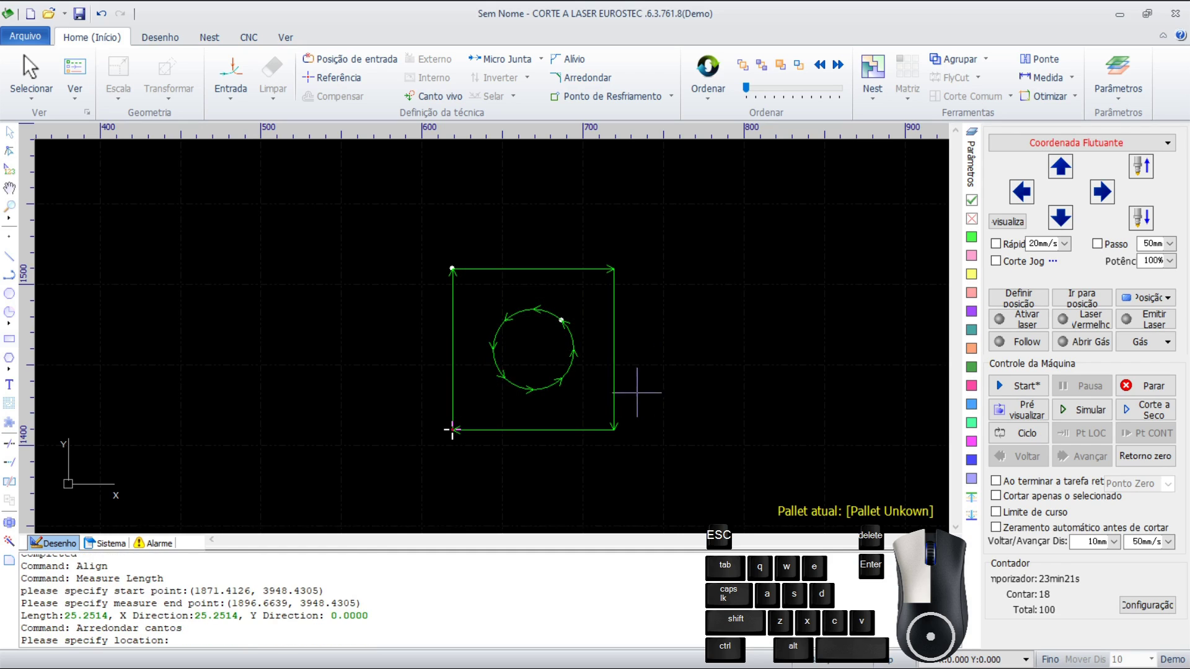
pyautogui.click(613, 268)
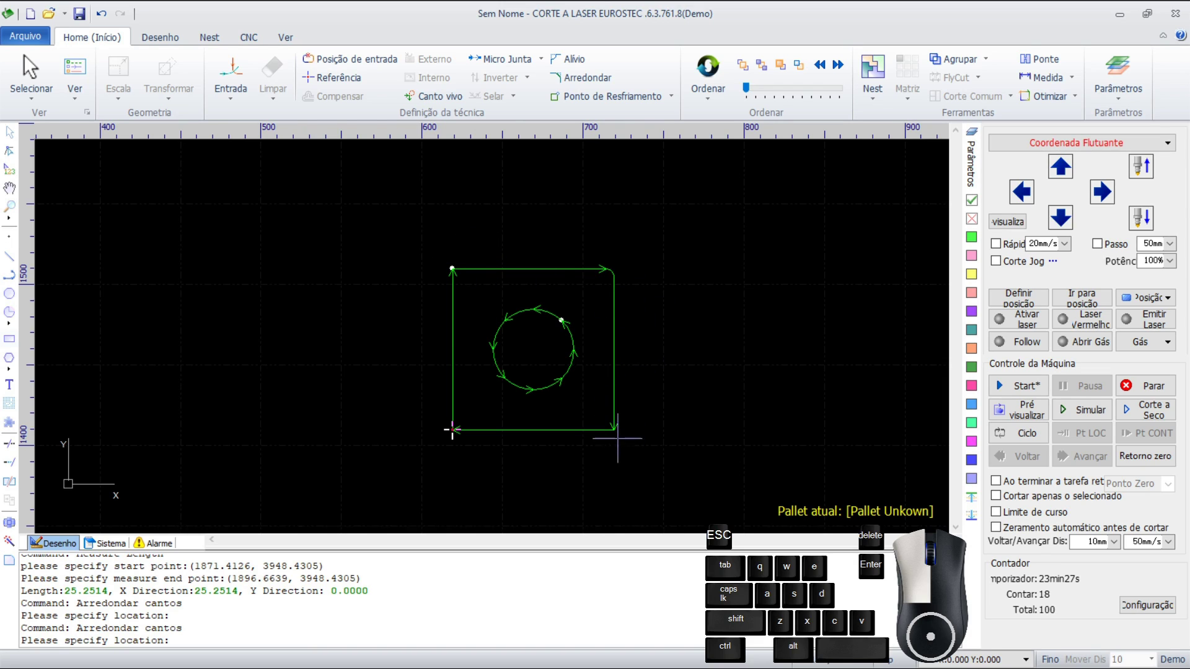
pyautogui.scroll(4, 617, 436)
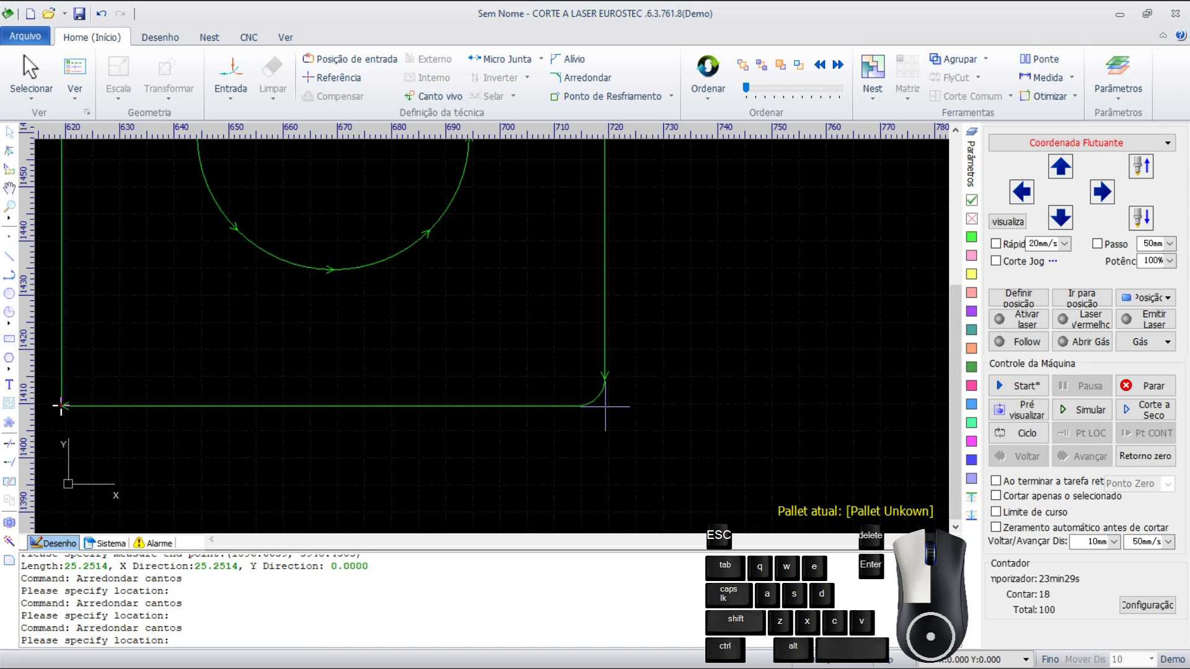
pyautogui.scroll(-4, 614, 407)
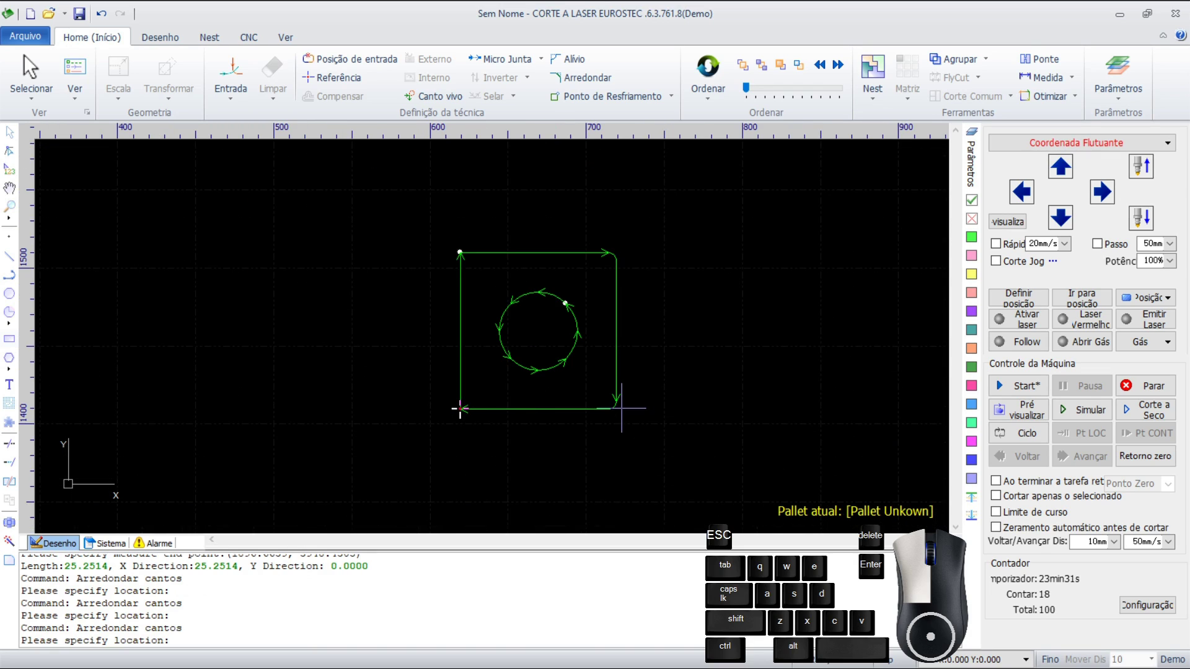
# Step: Try to place a cooling point on the square's lower-left corner, and undo the rounding applied there instead
pyautogui.scroll(3, 613, 253)
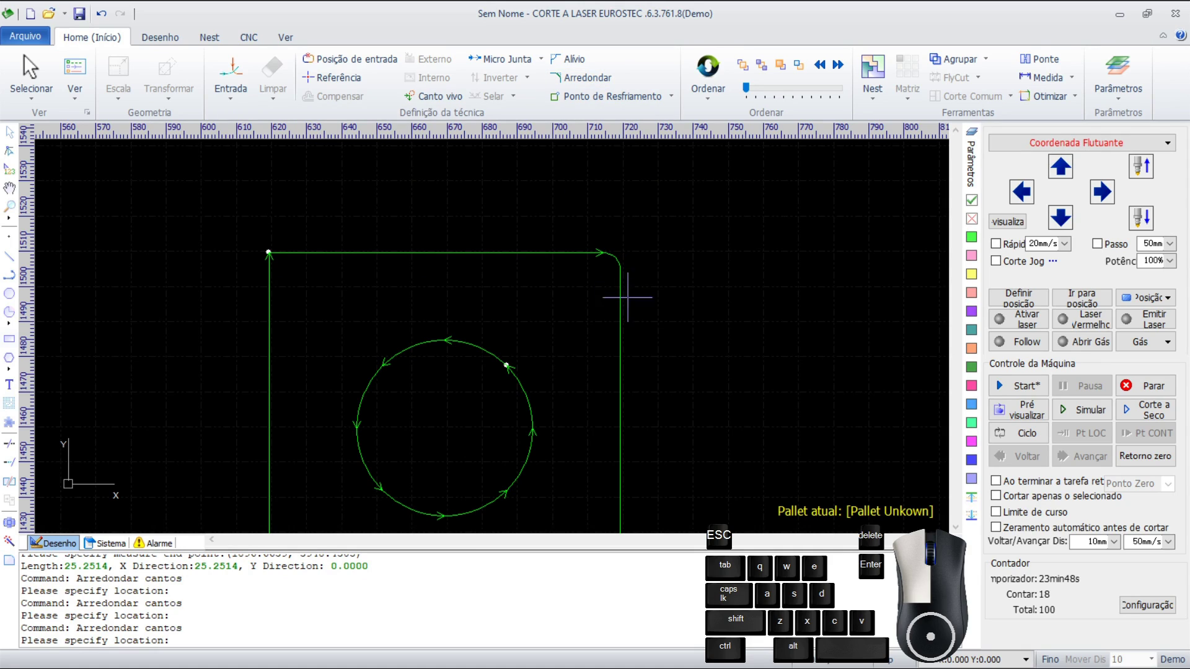
pyautogui.click(604, 95)
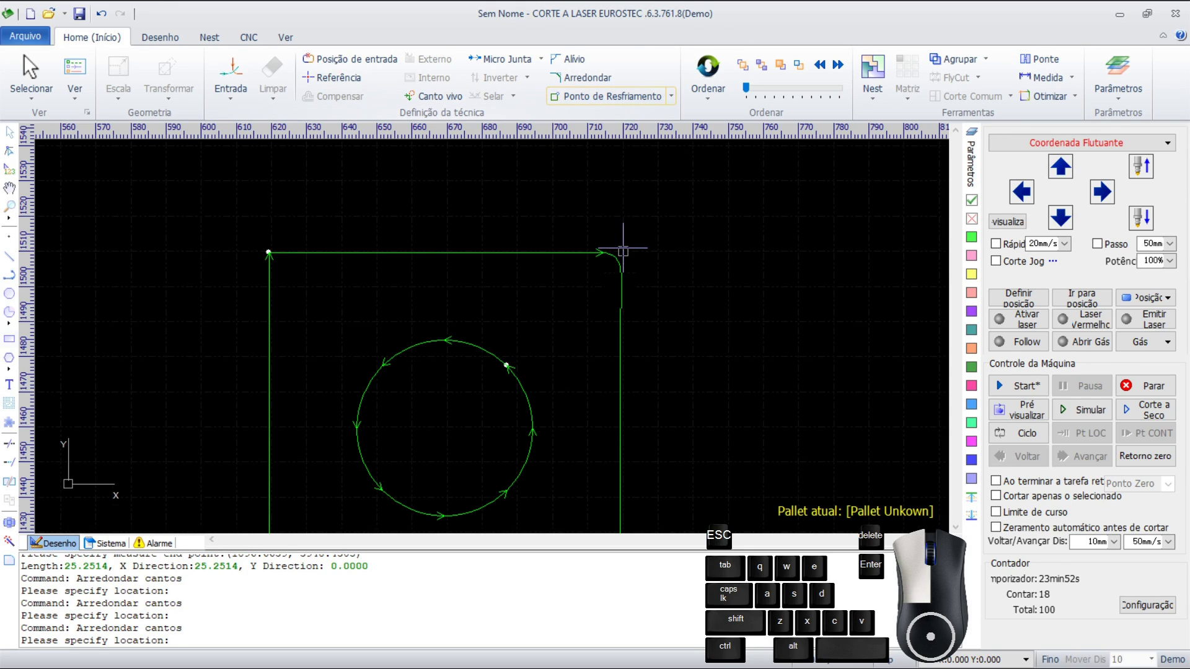
pyautogui.scroll(-3, 620, 251)
pyautogui.scroll(6, 468, 402)
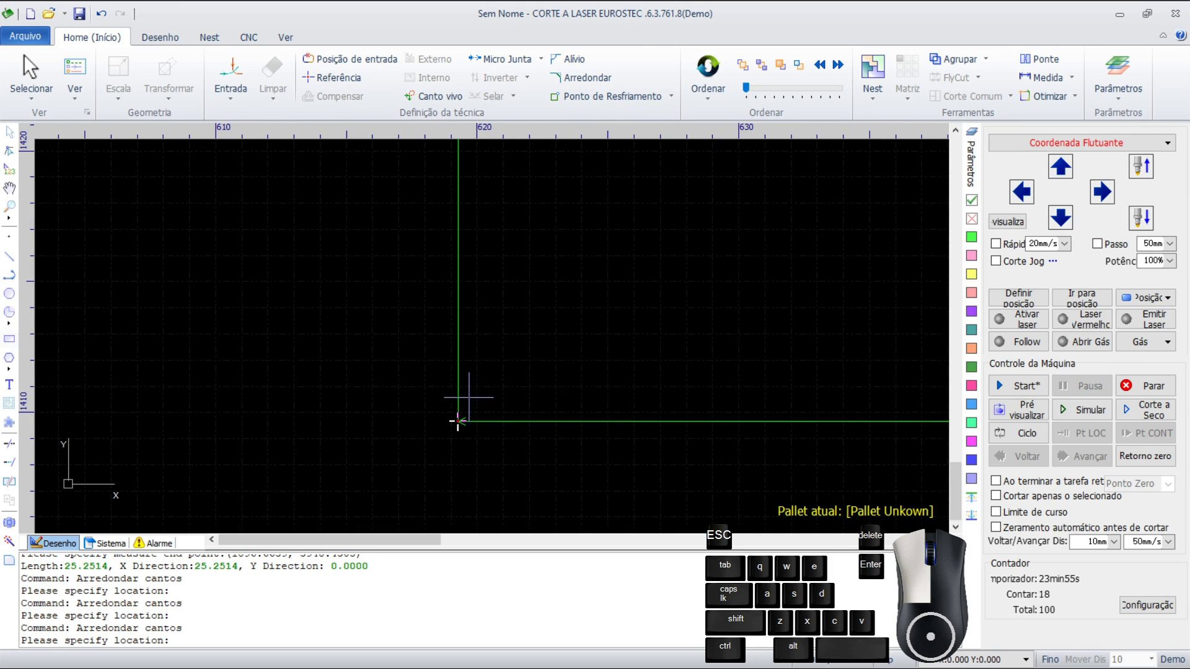
pyautogui.click(458, 421)
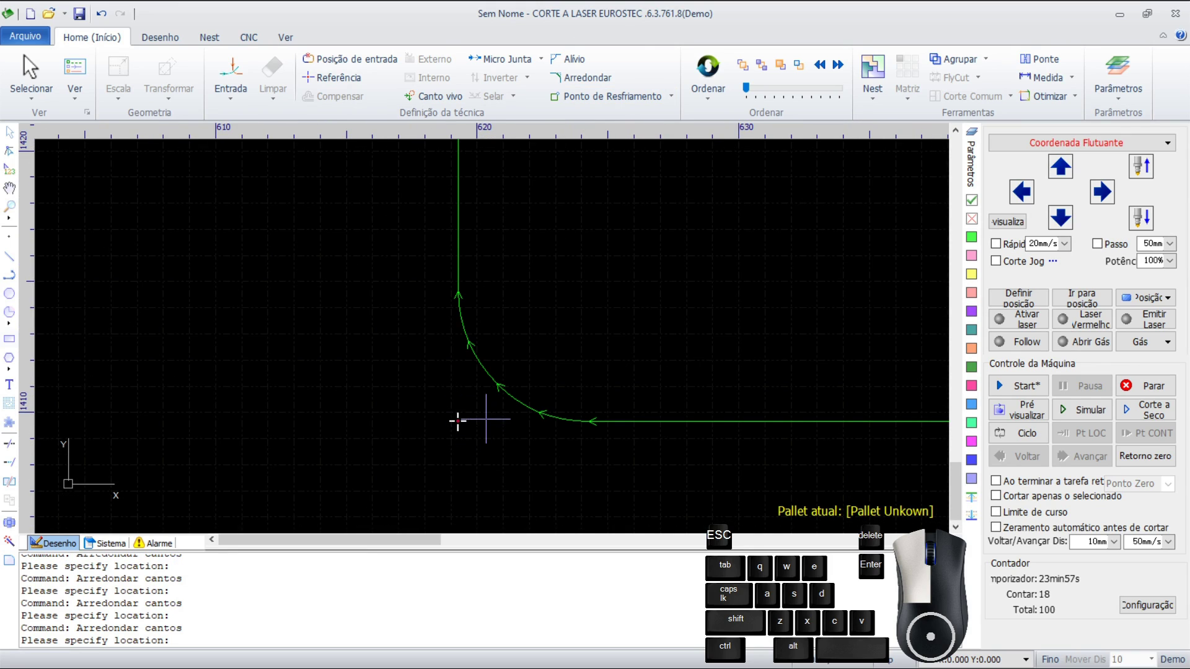
pyautogui.click(100, 14)
pyautogui.click(101, 14)
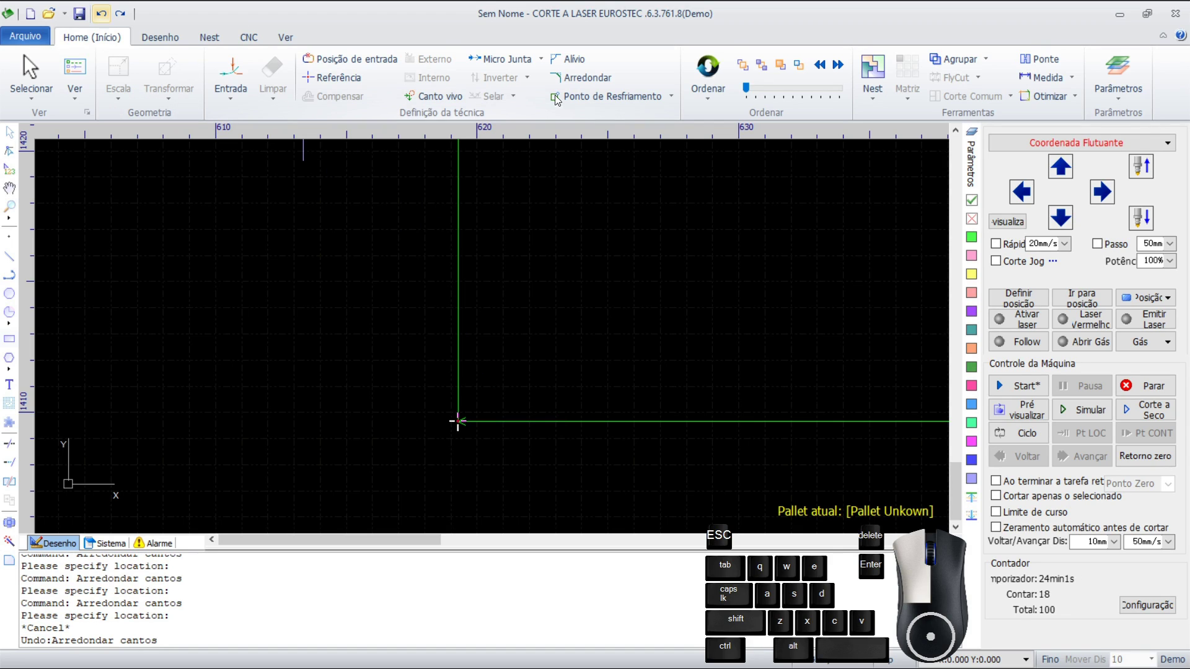
# Step: Add a cooling point at the square's lower-left corner
pyautogui.click(583, 97)
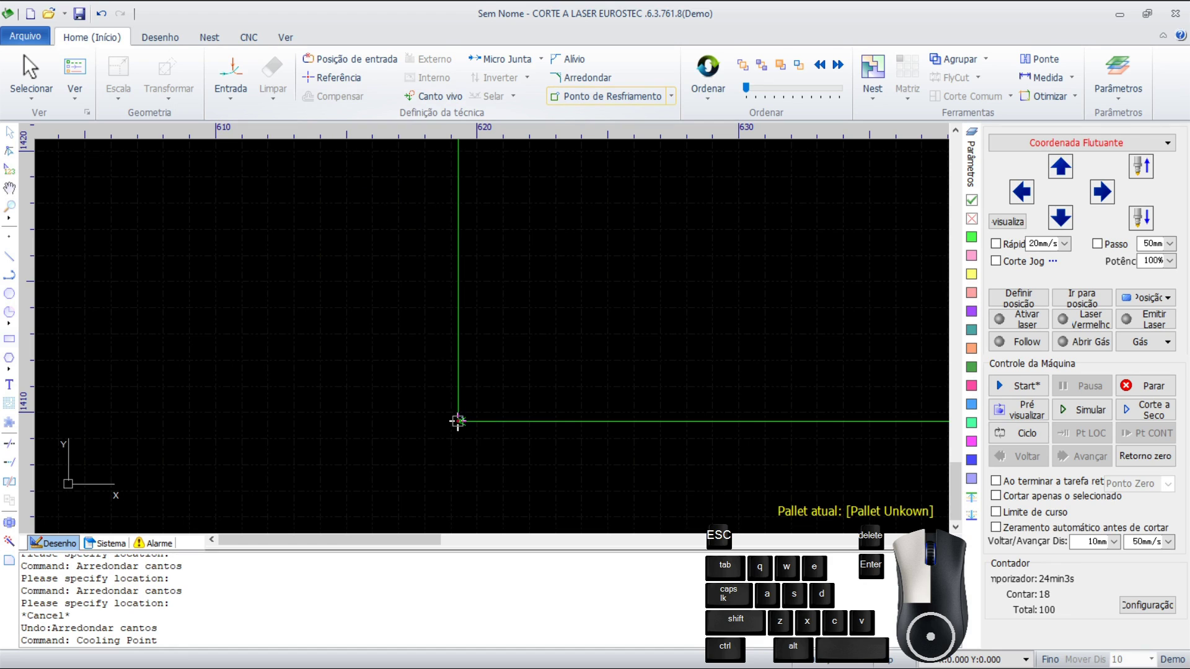
pyautogui.scroll(3, 459, 422)
pyautogui.moveTo(459, 423); pyautogui.dragTo(456, 324, button='middle')
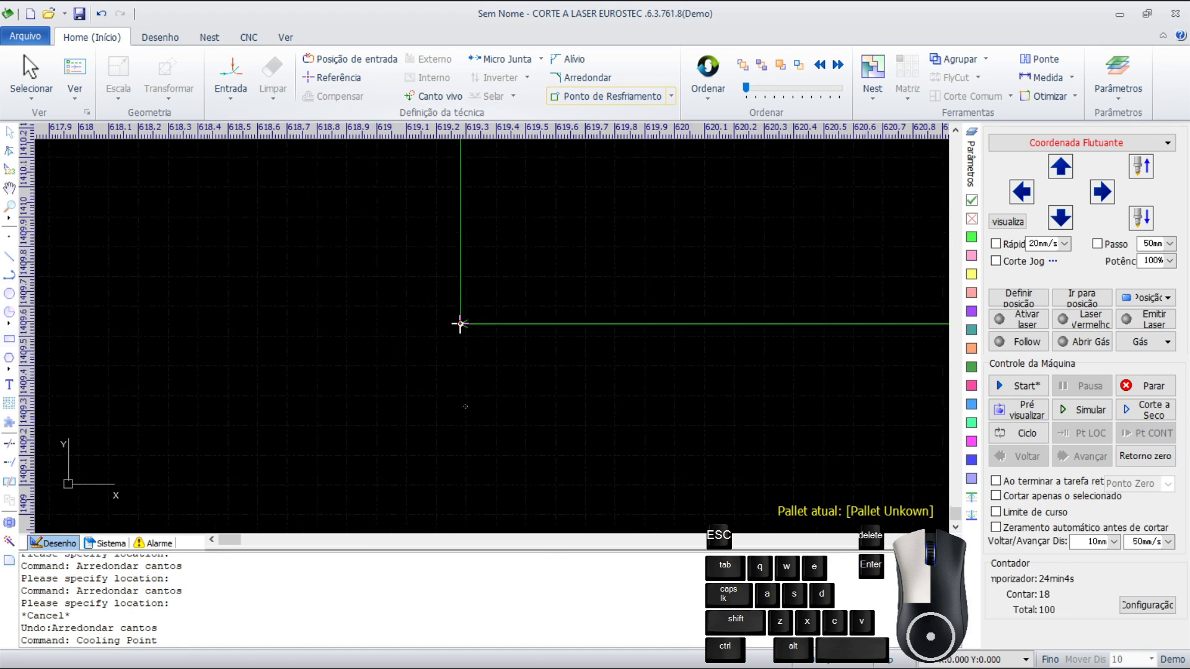
pyautogui.scroll(1, 466, 320)
pyautogui.scroll(-6, 466, 320)
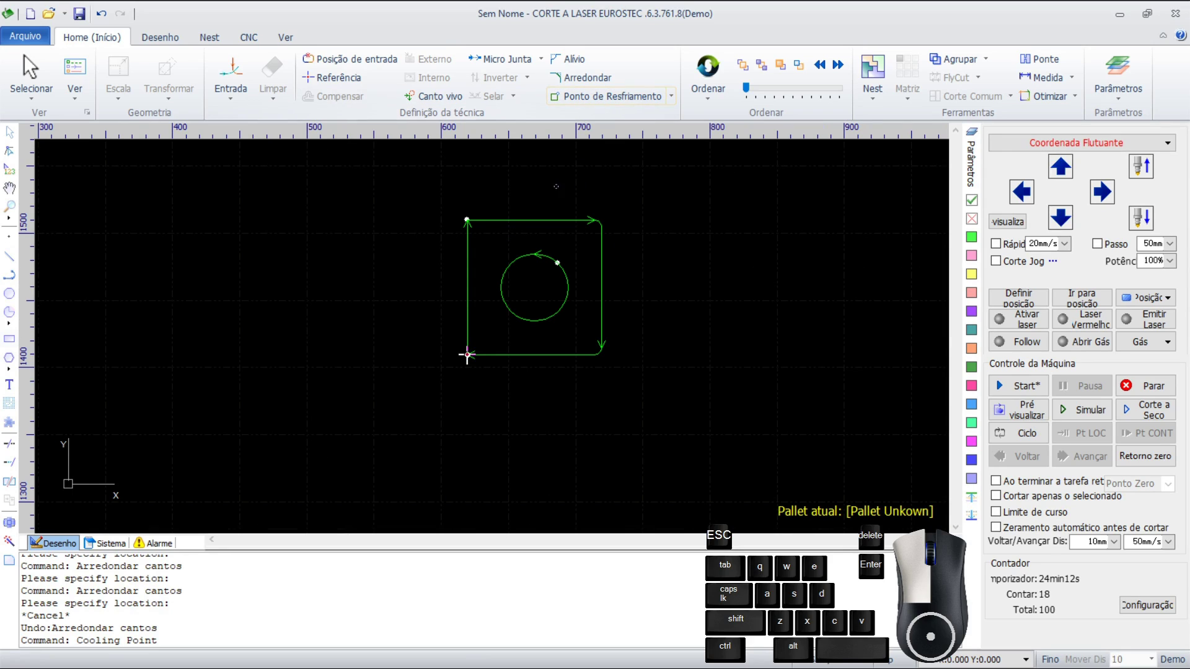
# Step: Undo the cooling point and the roundings of the square's two right-hand corners
pyautogui.click(101, 15)
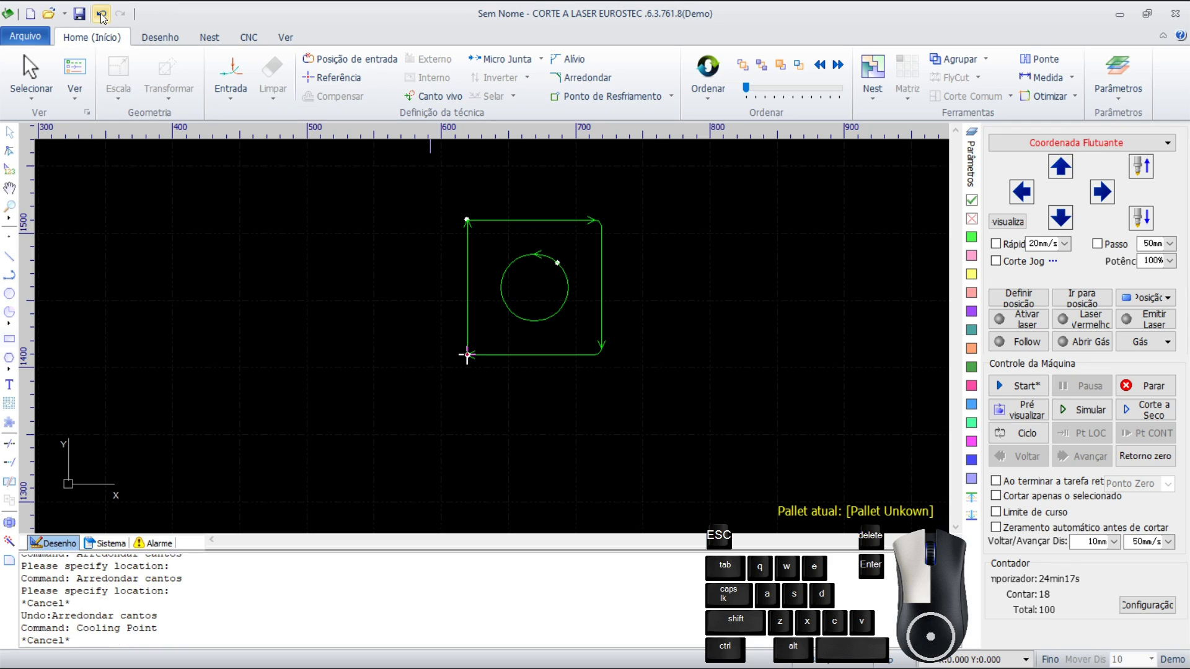
pyautogui.click(101, 15)
pyautogui.click(101, 15)
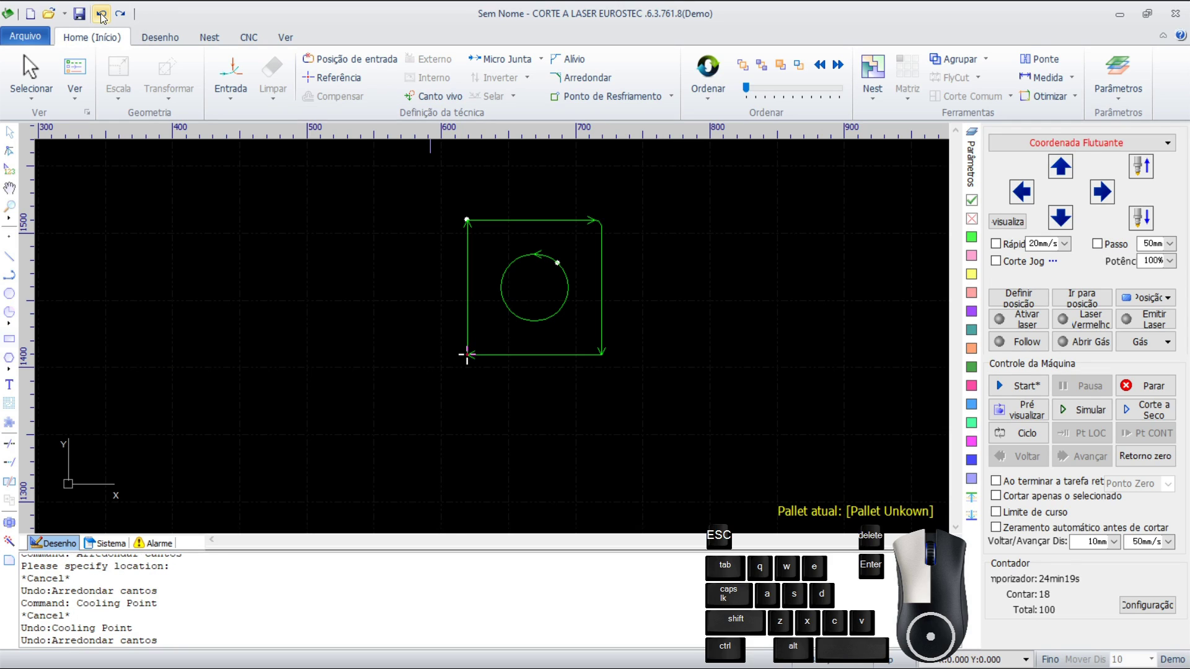
pyautogui.click(101, 15)
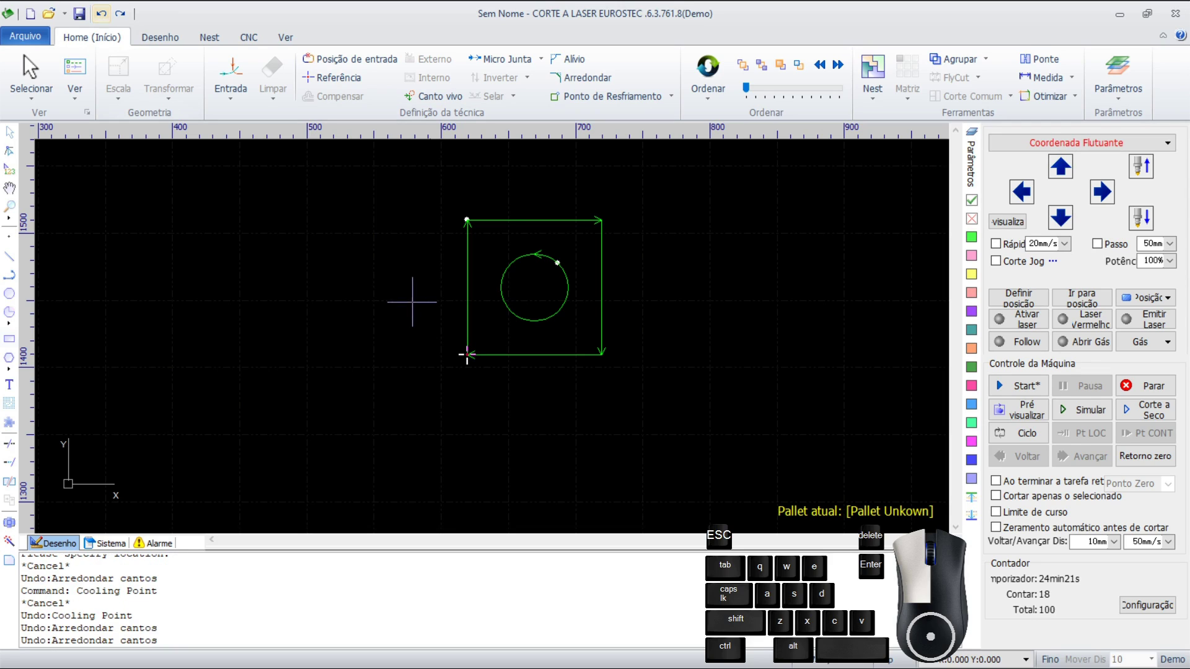
# Step: Select the square and circle together and round all the square's corners at once with a 5 mm radius
pyautogui.moveTo(645, 406); pyautogui.dragTo(431, 184)
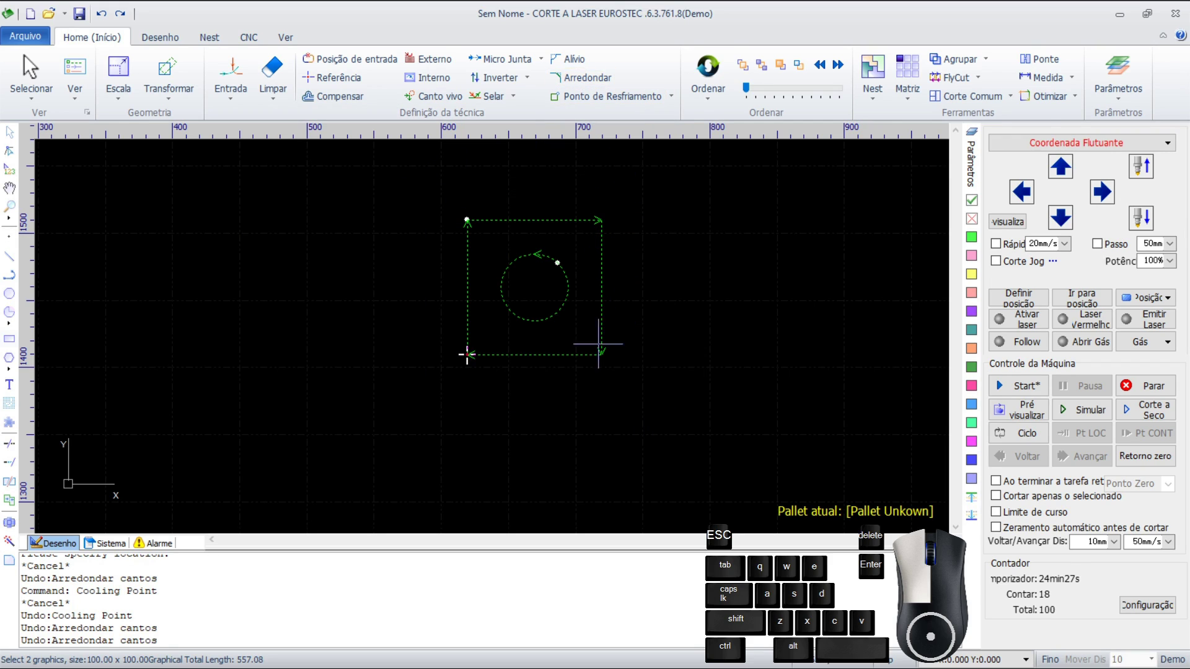
pyautogui.click(394, 359)
pyautogui.moveTo(661, 395); pyautogui.dragTo(437, 206)
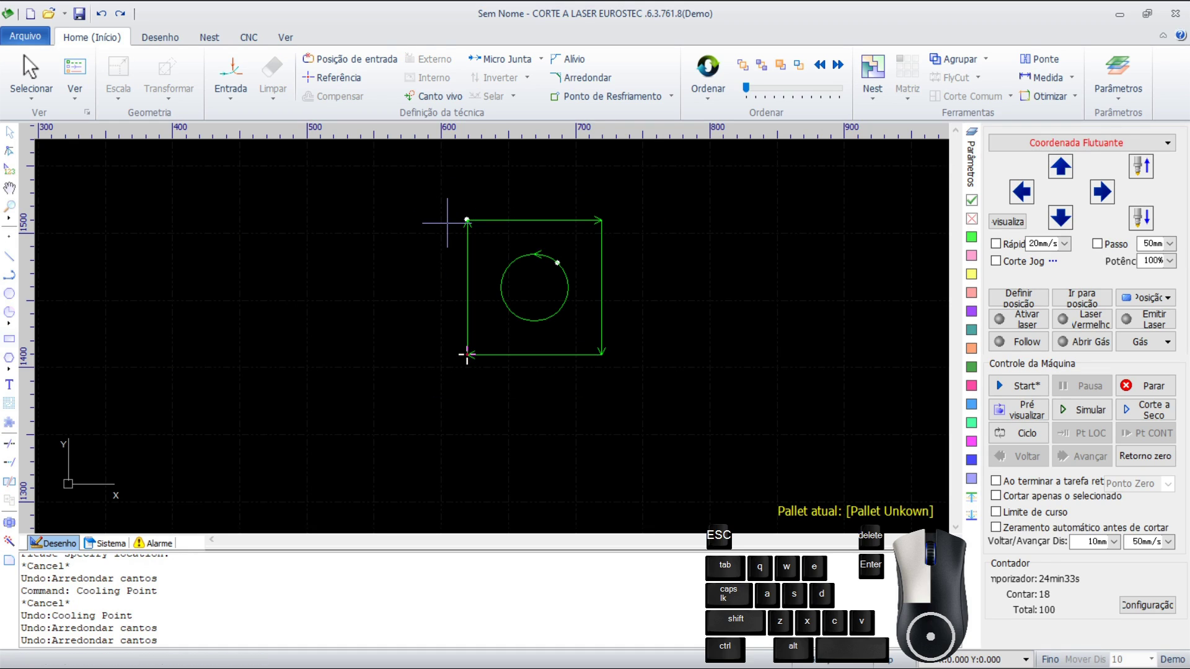
pyautogui.moveTo(645, 395); pyautogui.dragTo(430, 201)
pyautogui.moveTo(467, 354); pyautogui.dragTo(466, 359)
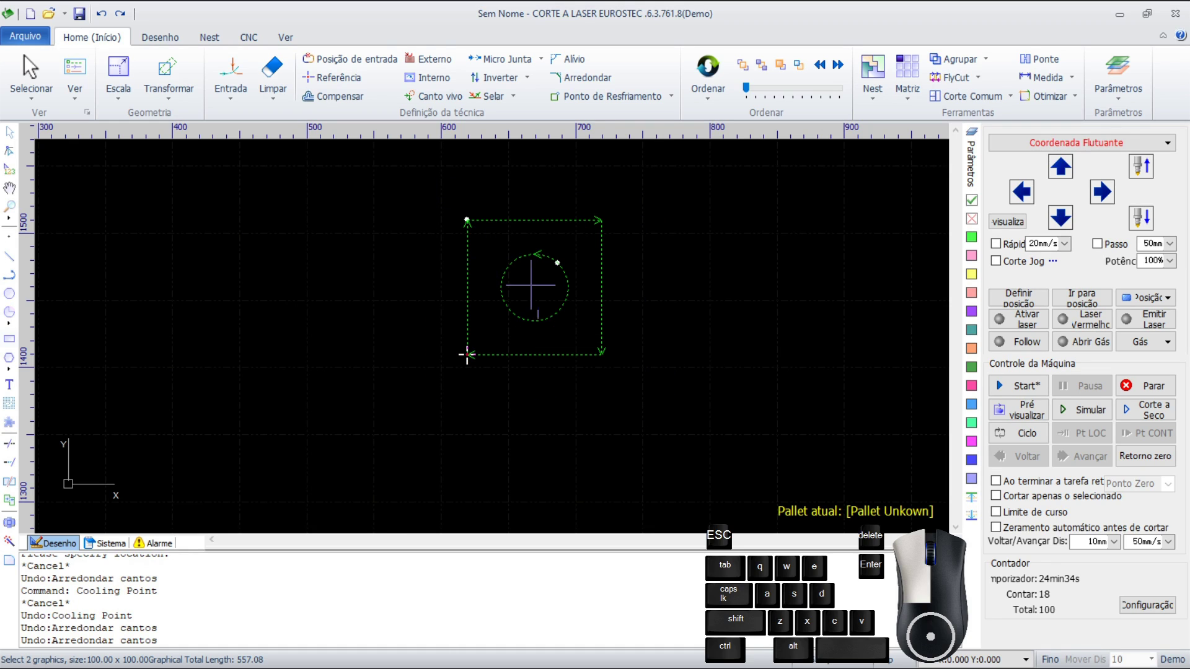
pyautogui.click(10, 561)
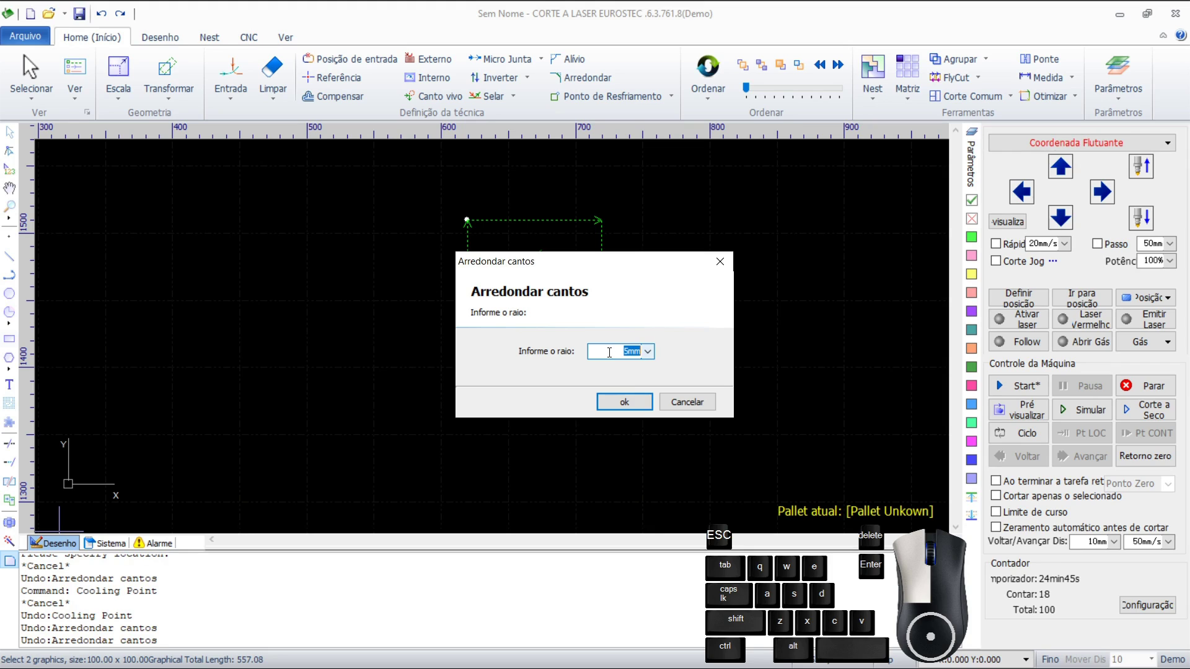
pyautogui.click(638, 402)
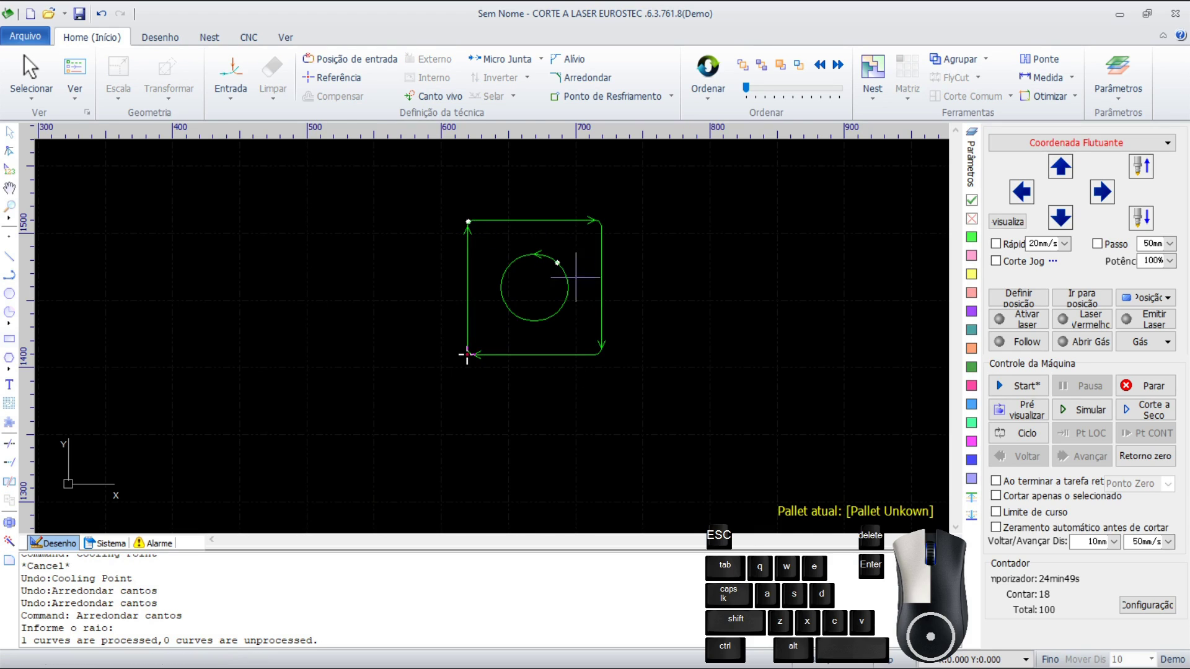
# Step: Sort the square and circle together and give both a straight 7 mm lead-in at 90° with no lead-out
pyautogui.scroll(4, 598, 336)
pyautogui.scroll(-4, 313, 365)
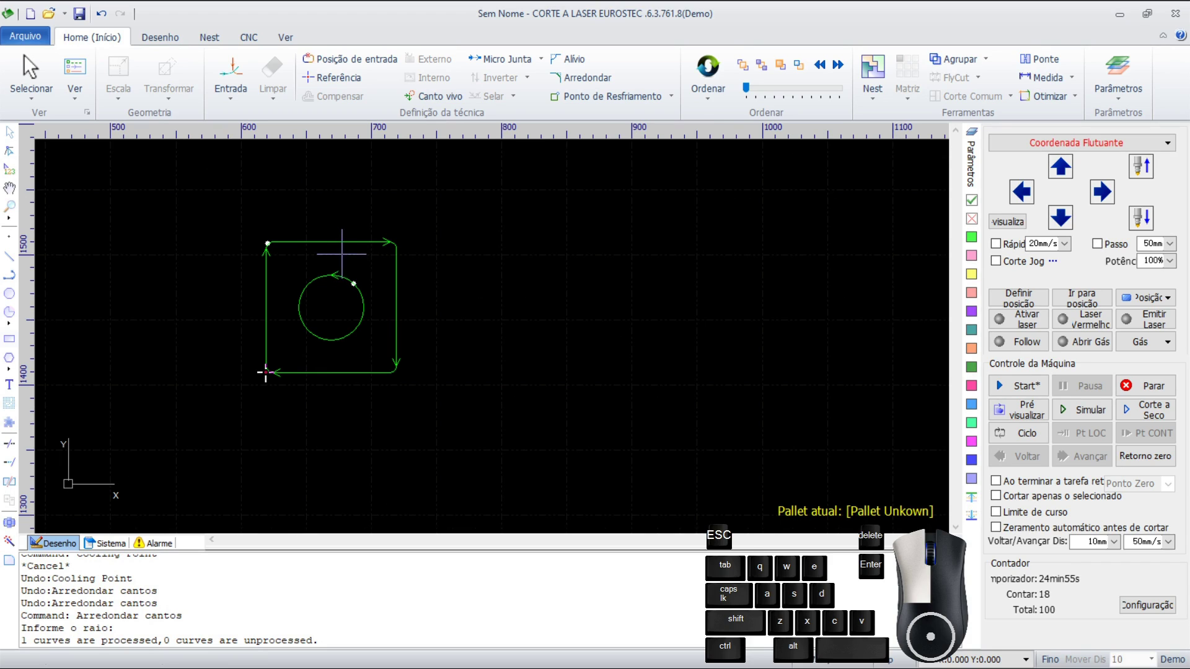
pyautogui.scroll(-3, 428, 260)
pyautogui.scroll(2, 370, 261)
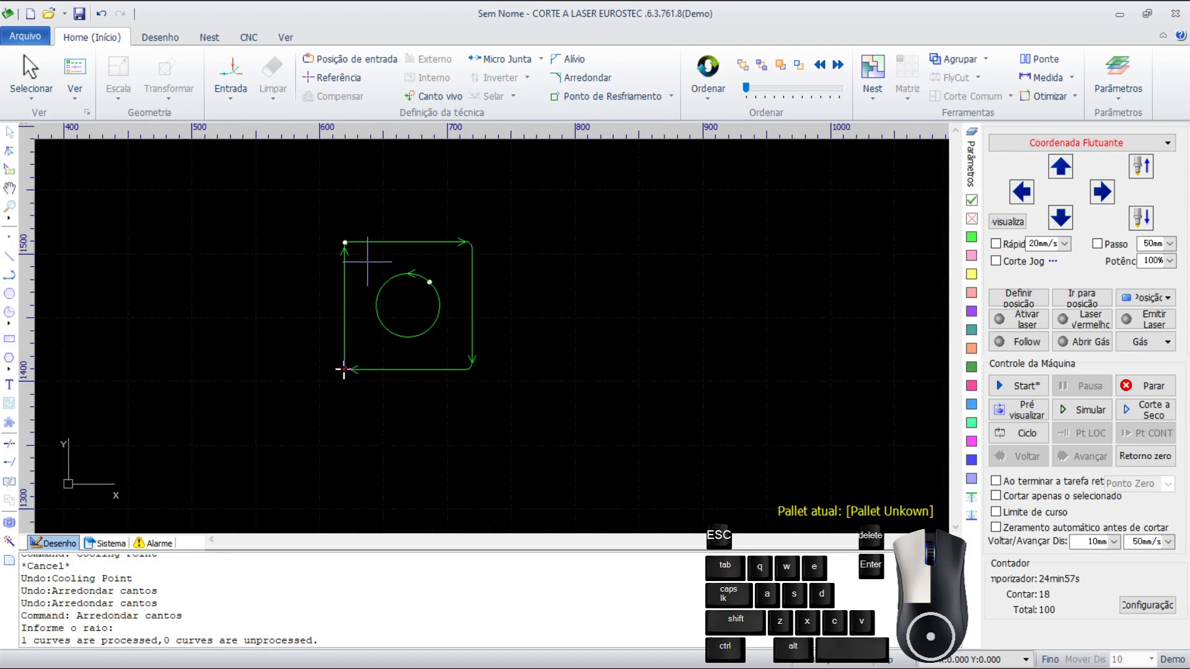
pyautogui.moveTo(549, 433); pyautogui.dragTo(303, 240)
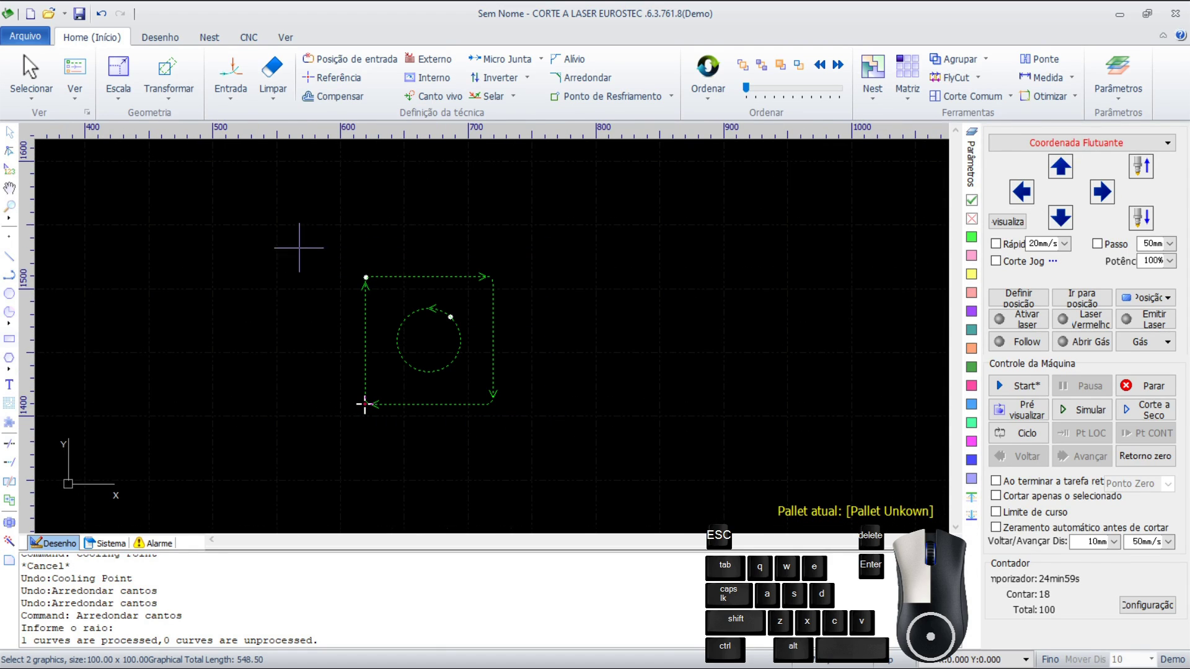
pyautogui.click(706, 75)
pyautogui.click(225, 69)
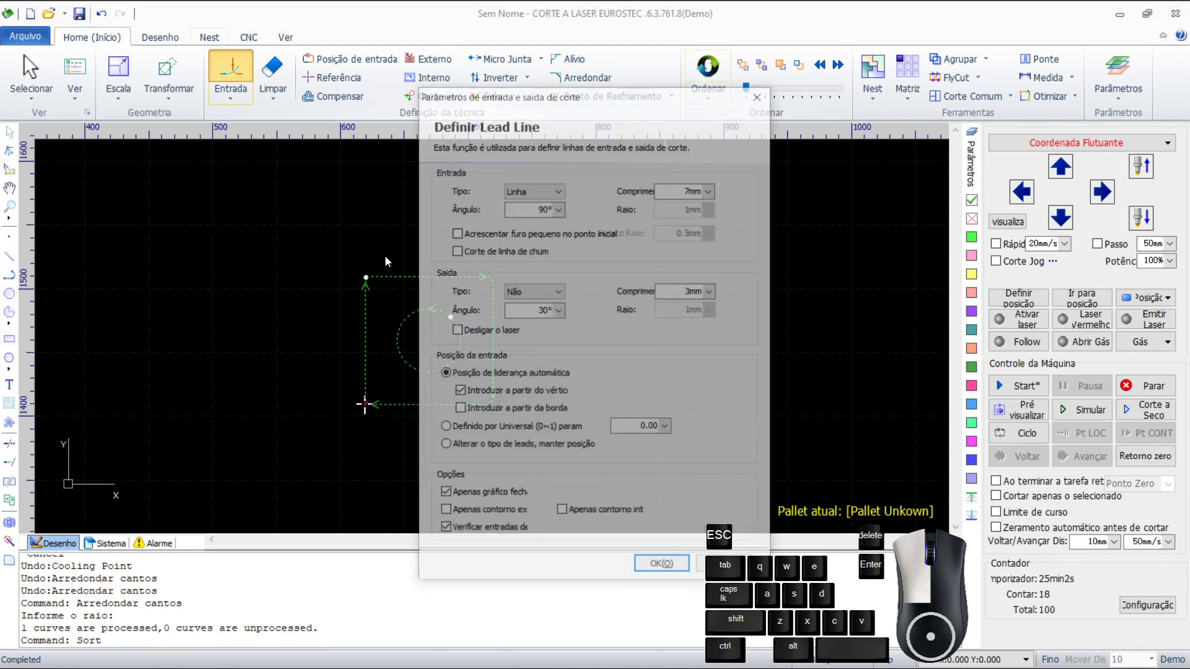
pyautogui.click(662, 568)
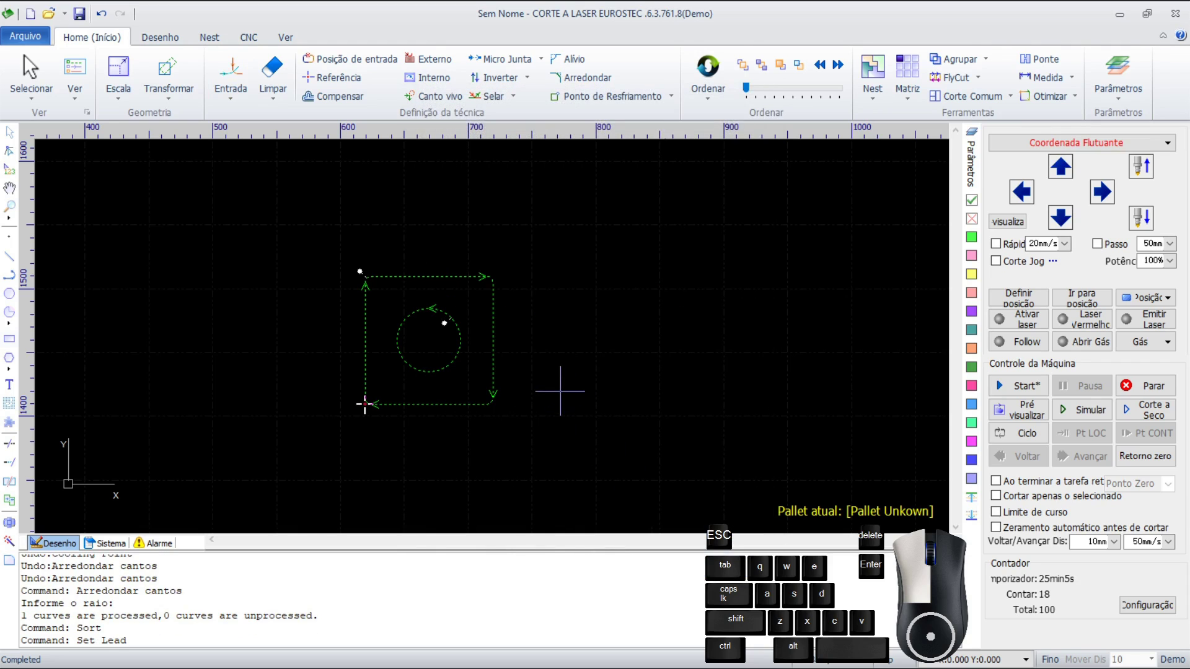
# Step: Try a 0.75 mm micro joint at the square's lead-in corner, and undo it
pyautogui.scroll(5, 440, 310)
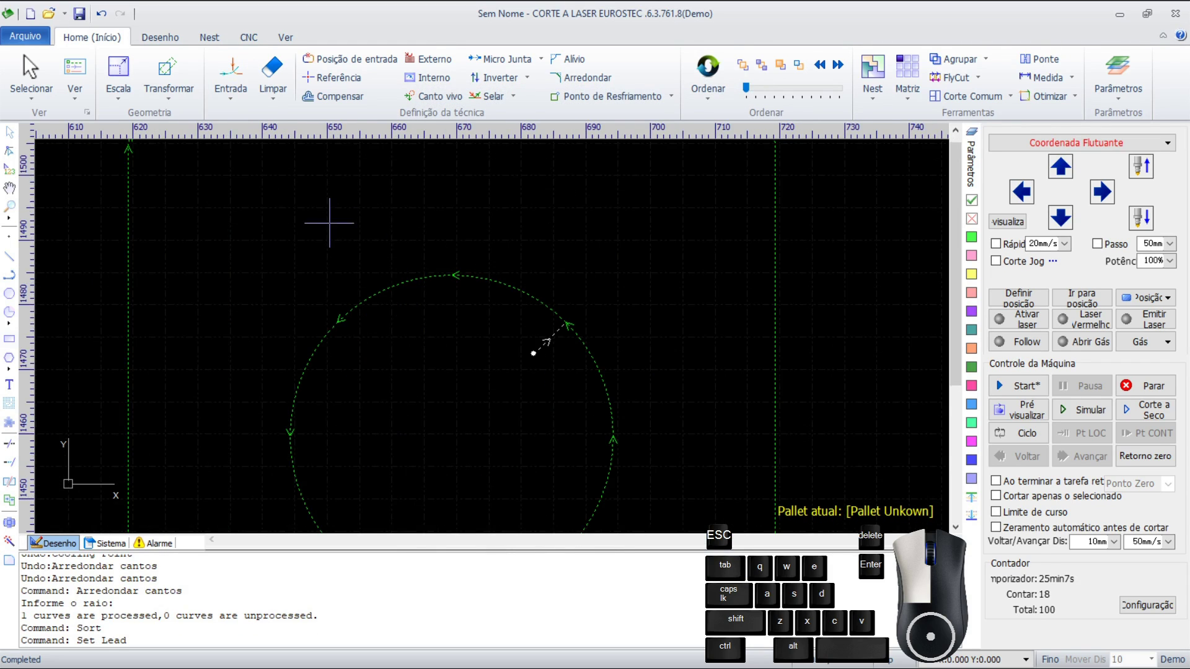
pyautogui.scroll(2, 260, 251)
pyautogui.click(311, 286)
pyautogui.click(292, 271)
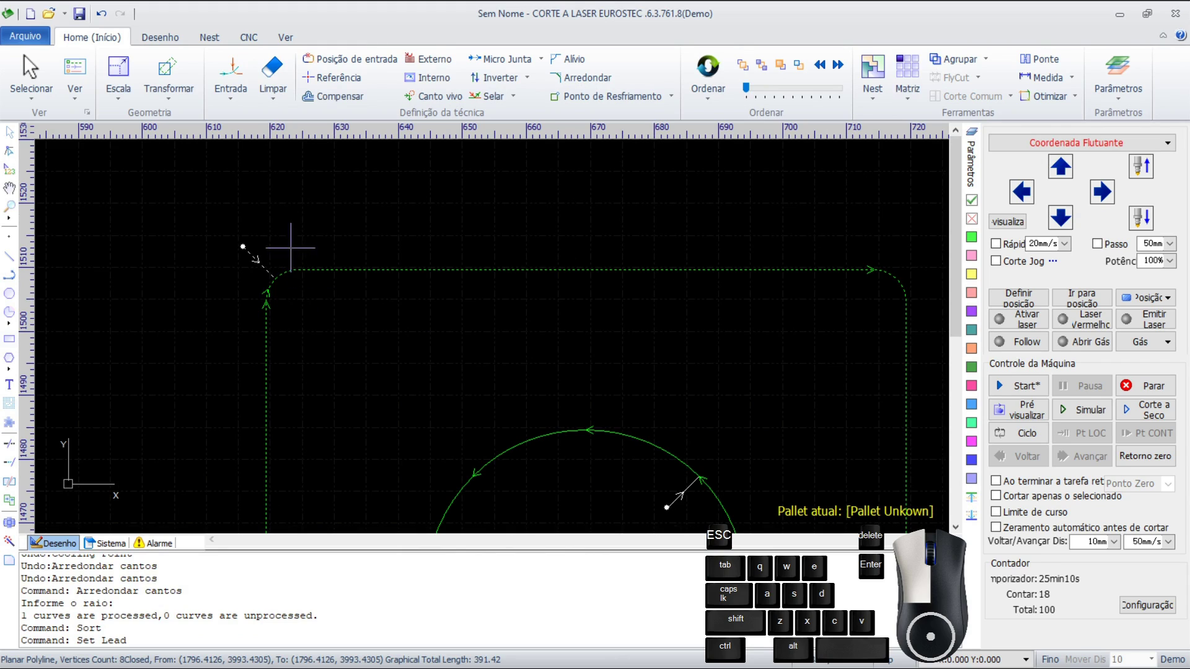
pyautogui.click(505, 60)
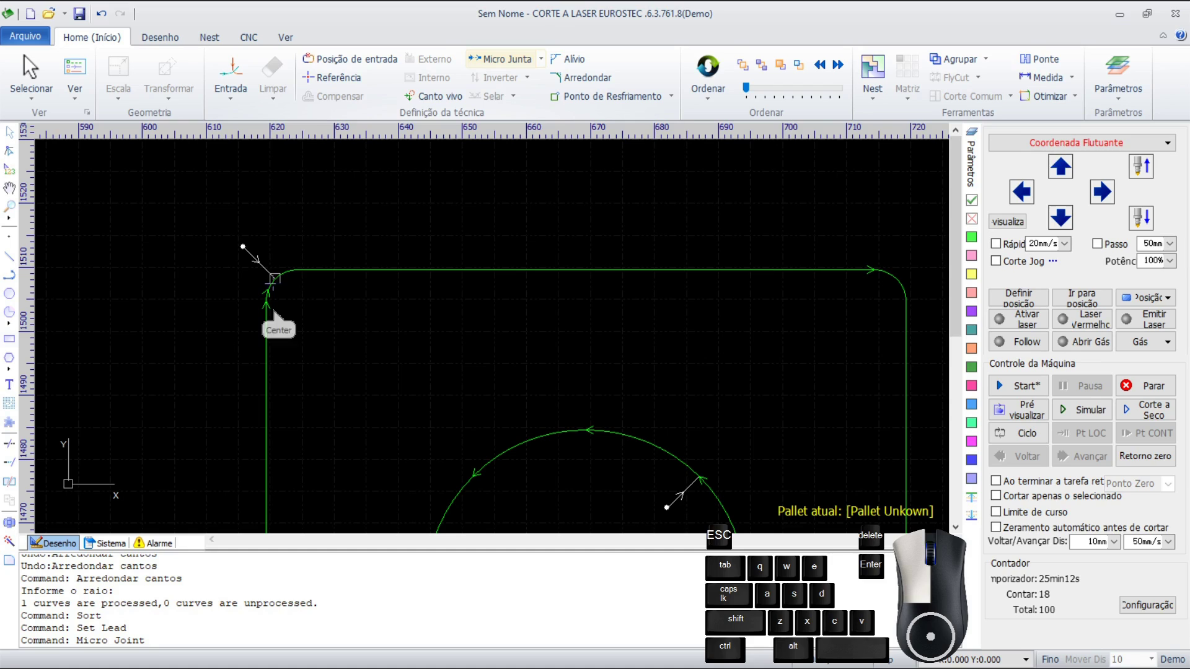
pyautogui.click(267, 268)
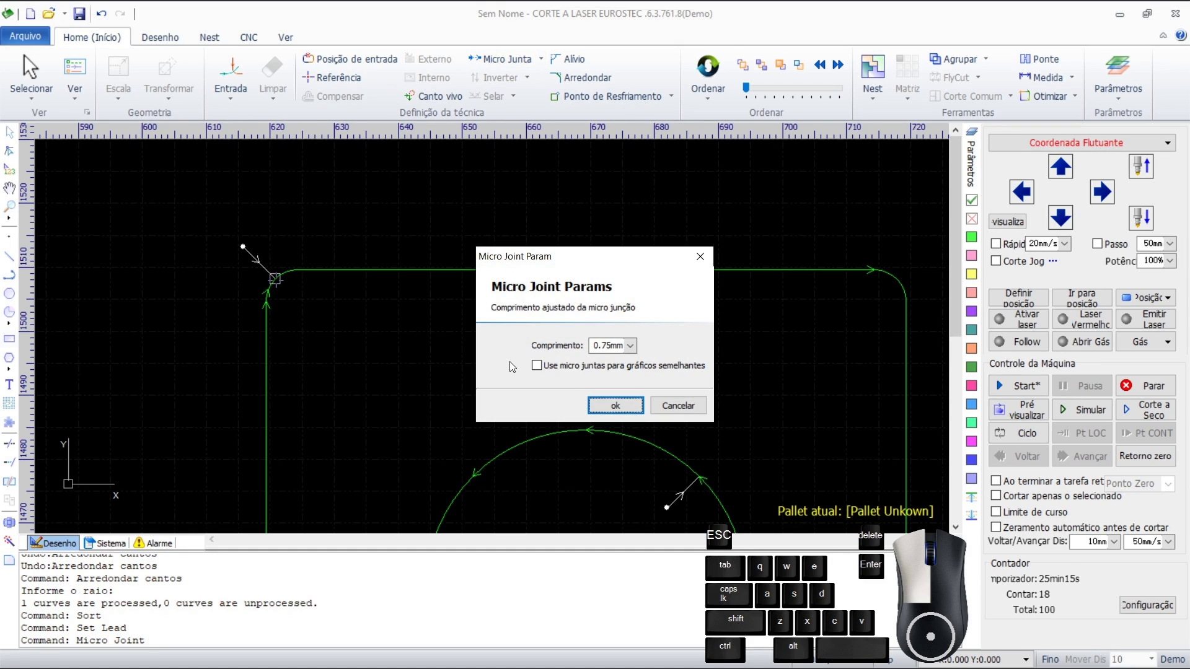
pyautogui.click(606, 403)
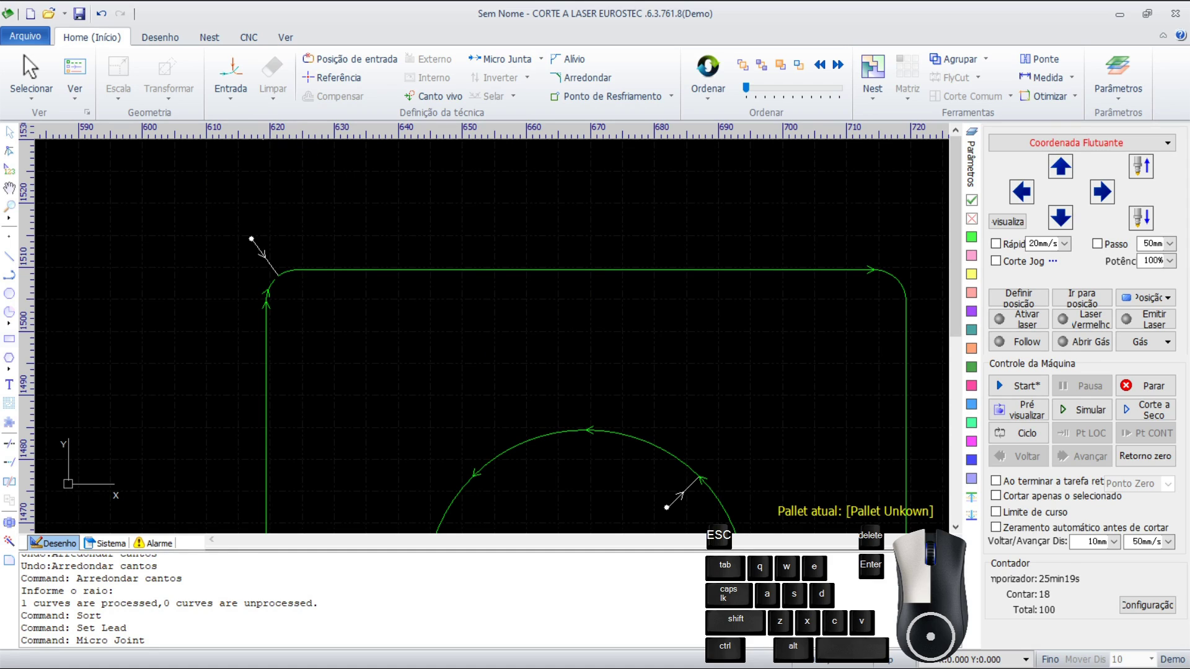
pyautogui.press('Escape')
pyautogui.hotkey('ctrl', 'z')
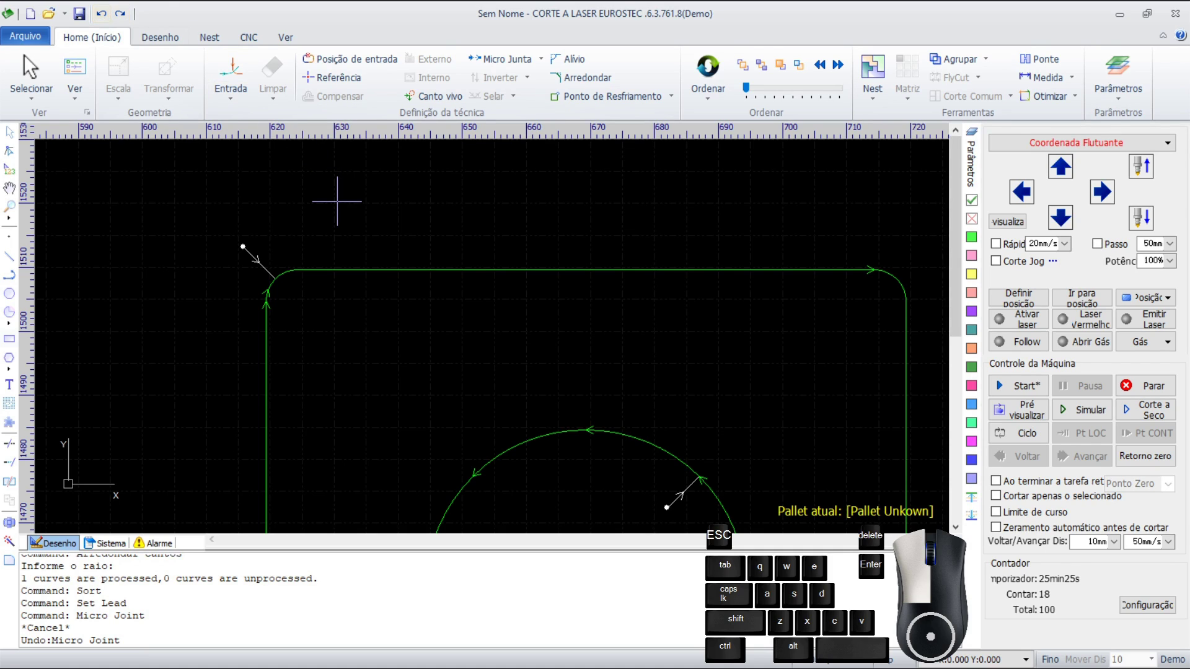
# Step: Apply a 0.75 mm gap (Abertura) to the square's contour at its lead-in corner
pyautogui.moveTo(413, 303); pyautogui.dragTo(360, 229)
pyautogui.scroll(-2, 362, 233)
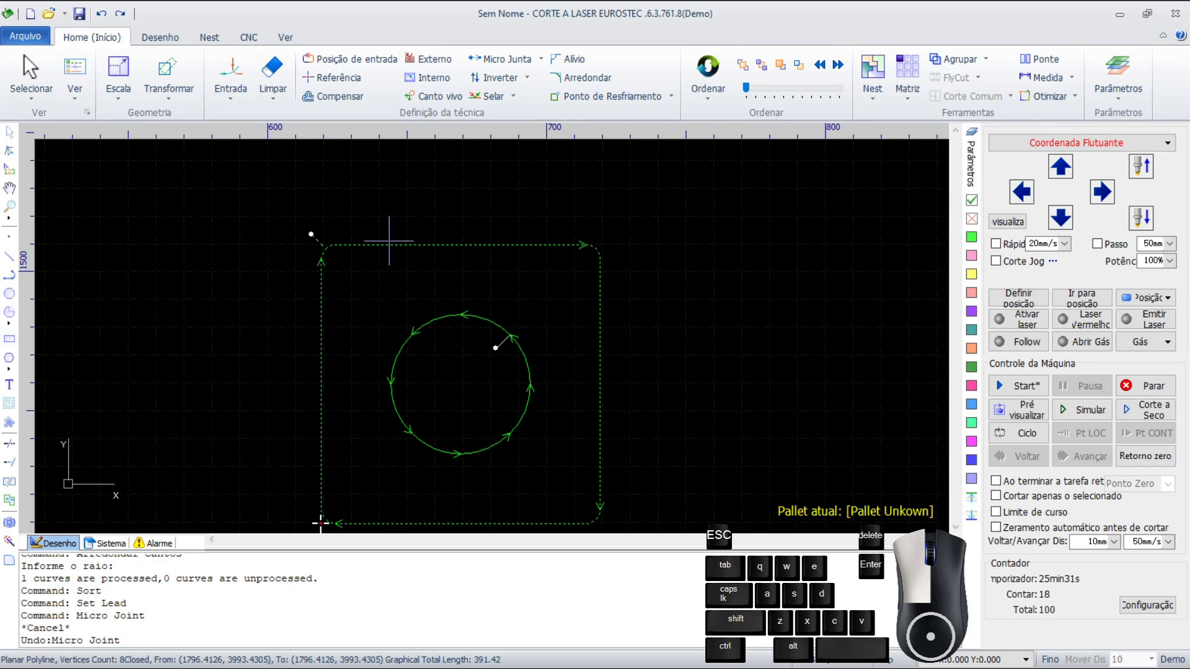
pyautogui.click(514, 97)
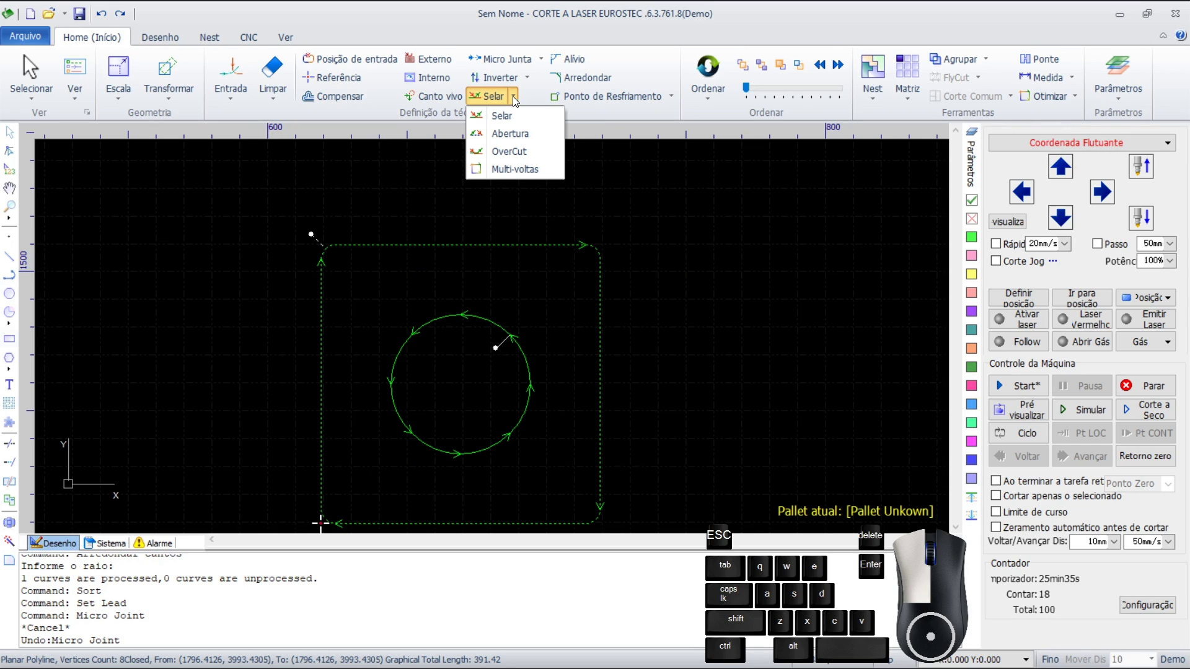
pyautogui.click(527, 132)
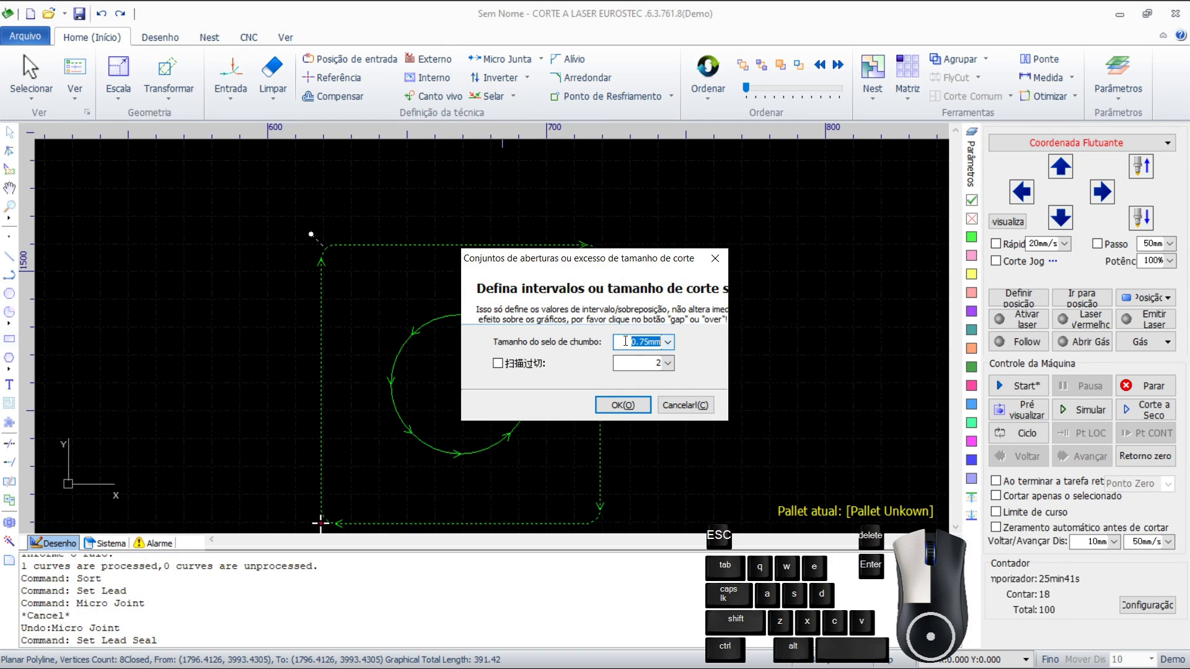
pyautogui.click(641, 407)
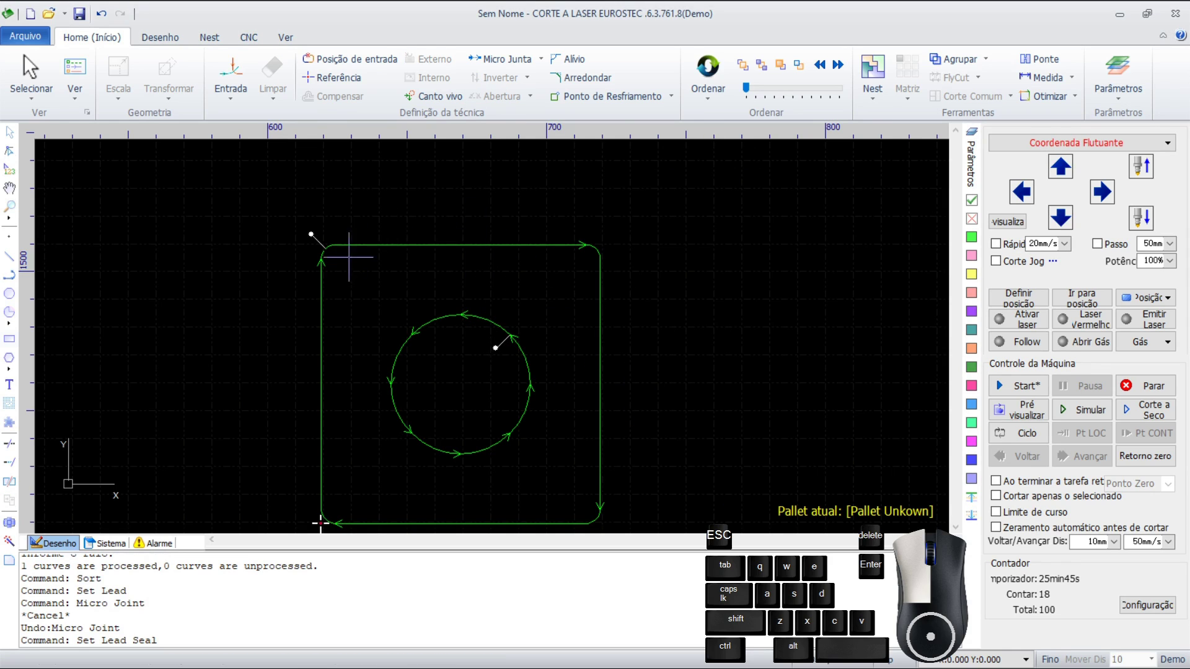
pyautogui.scroll(5, 349, 256)
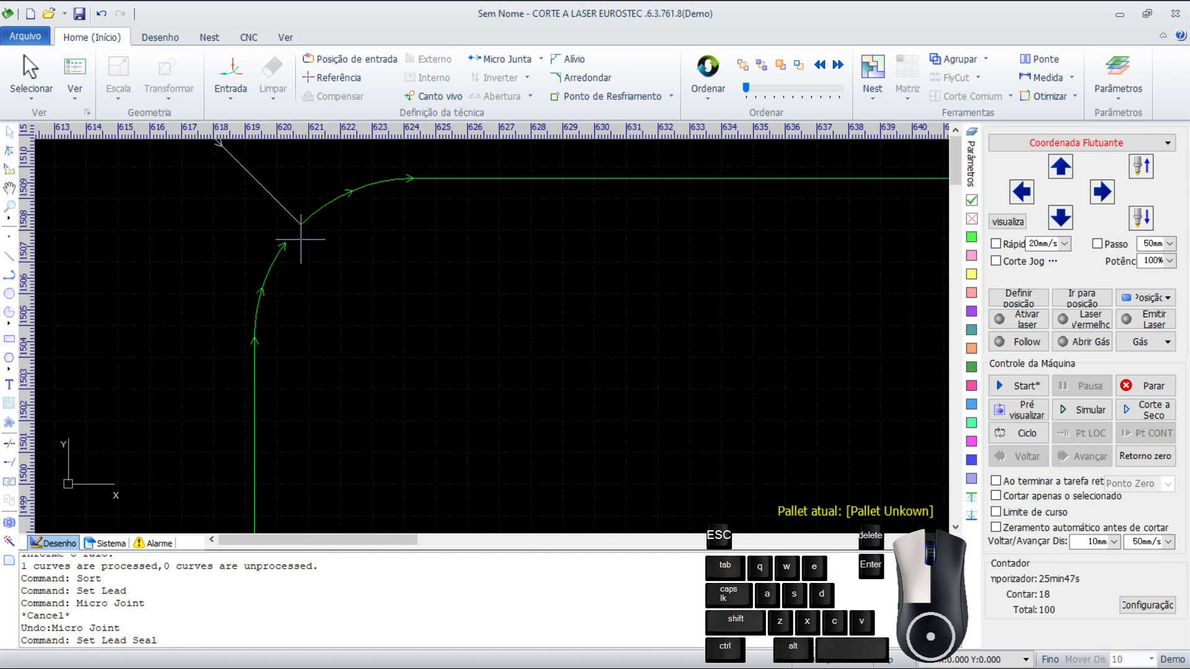
pyautogui.scroll(-5, 304, 236)
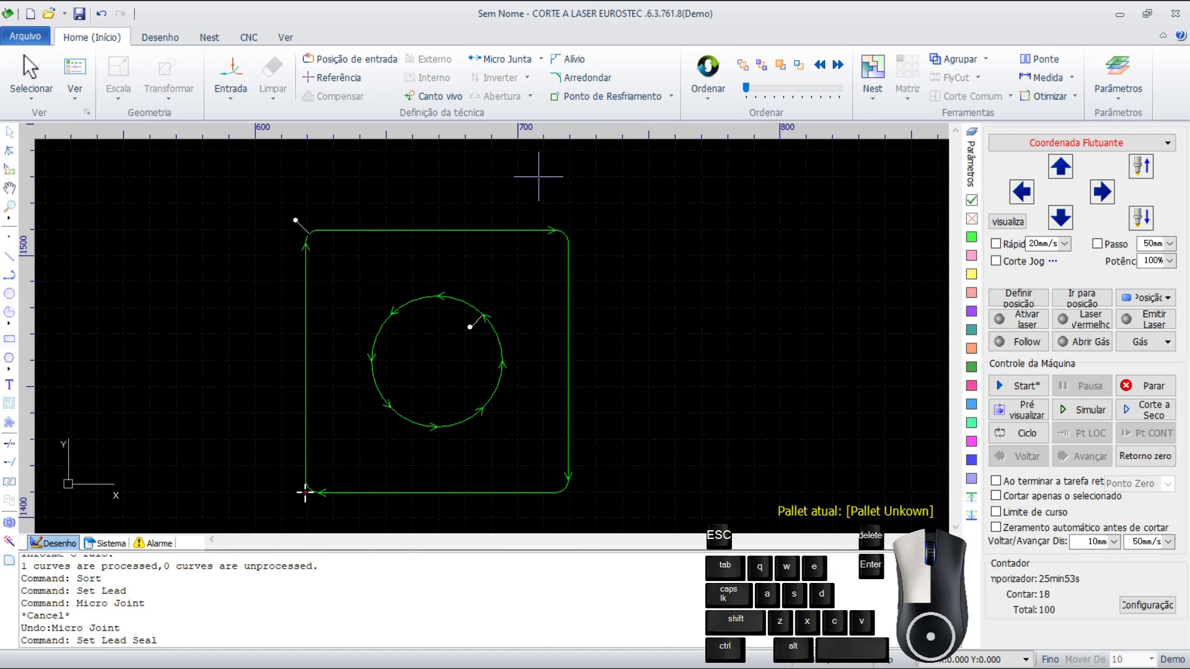
pyautogui.scroll(-3, 422, 246)
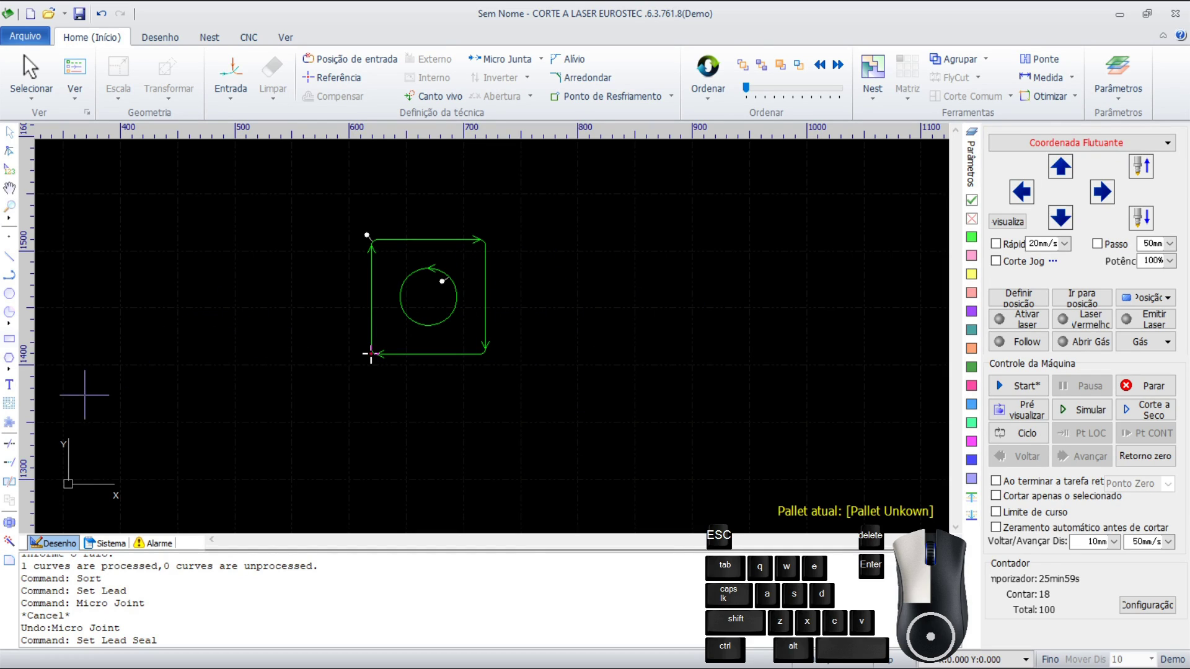
# Step: Draw a horizontal line about 90 mm long inside the square, between its upper edge and the circle
pyautogui.click(9, 385)
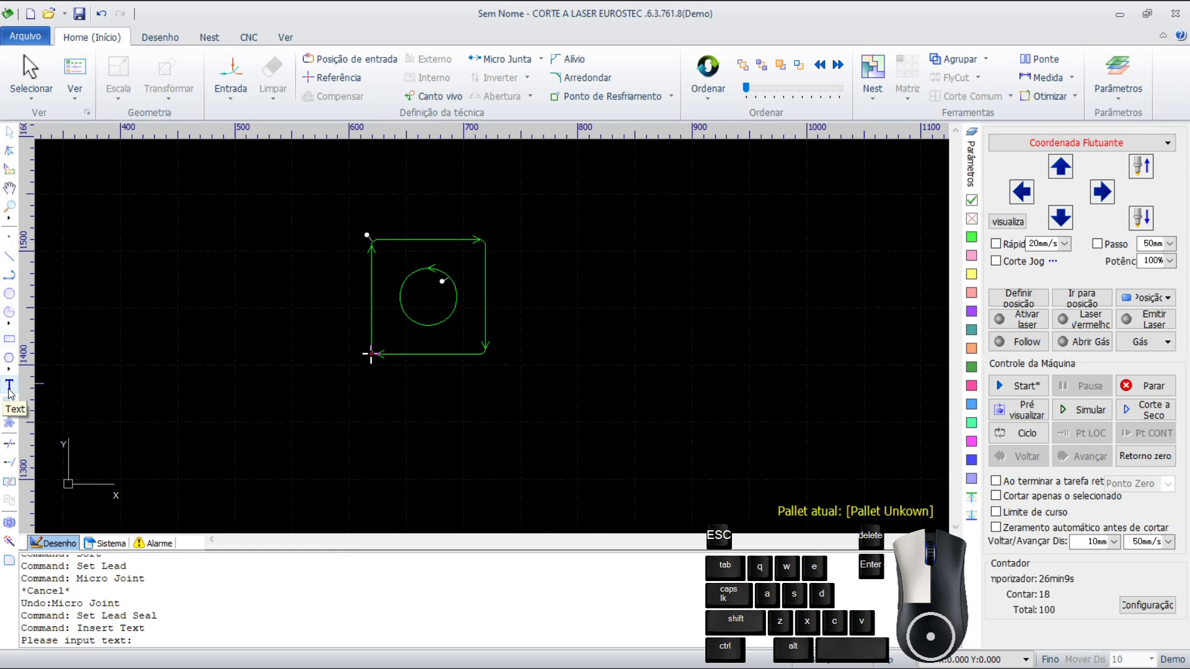
pyautogui.click(10, 262)
pyautogui.scroll(5, 452, 254)
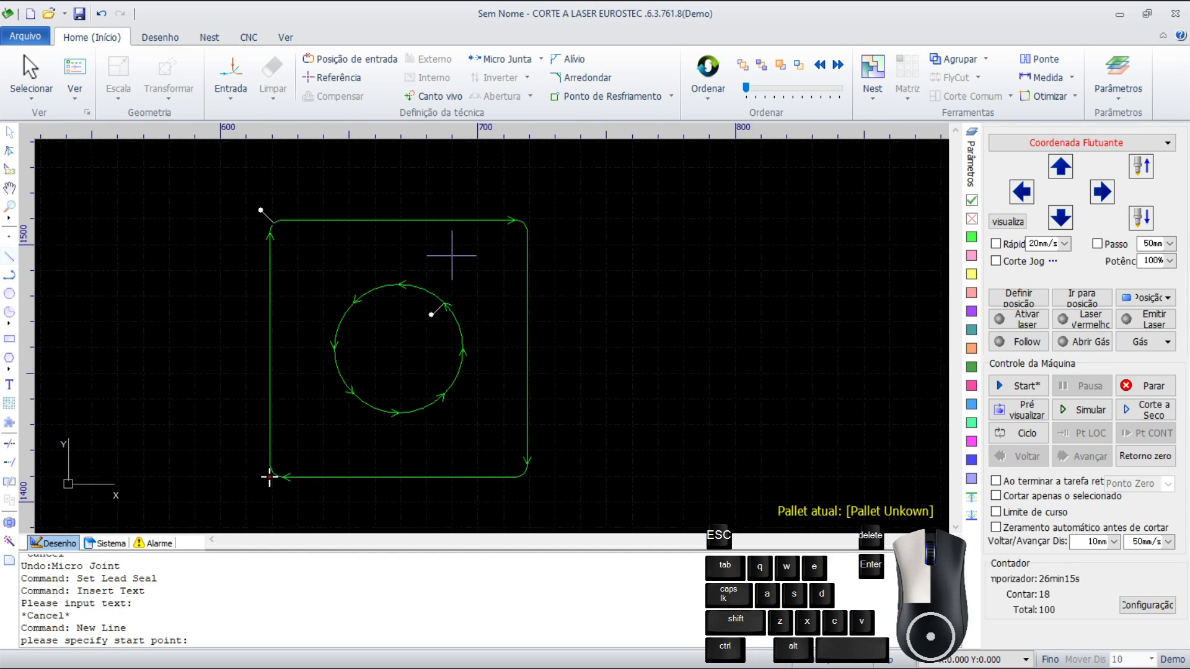
pyautogui.click(65, 258)
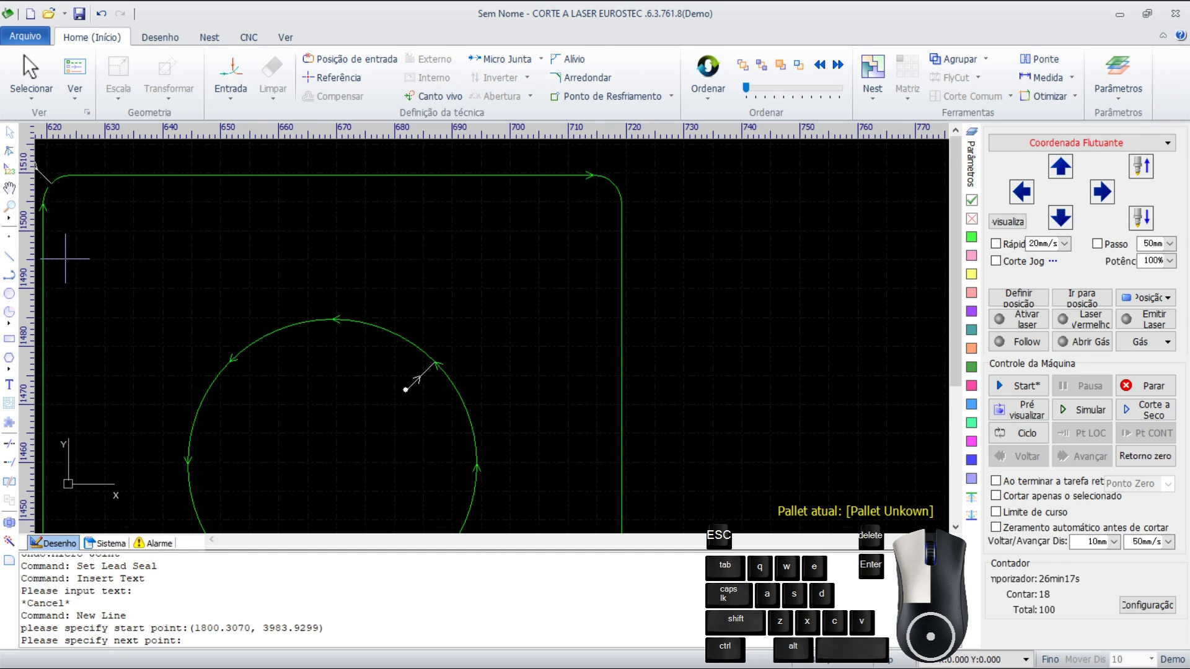
pyautogui.click(586, 259)
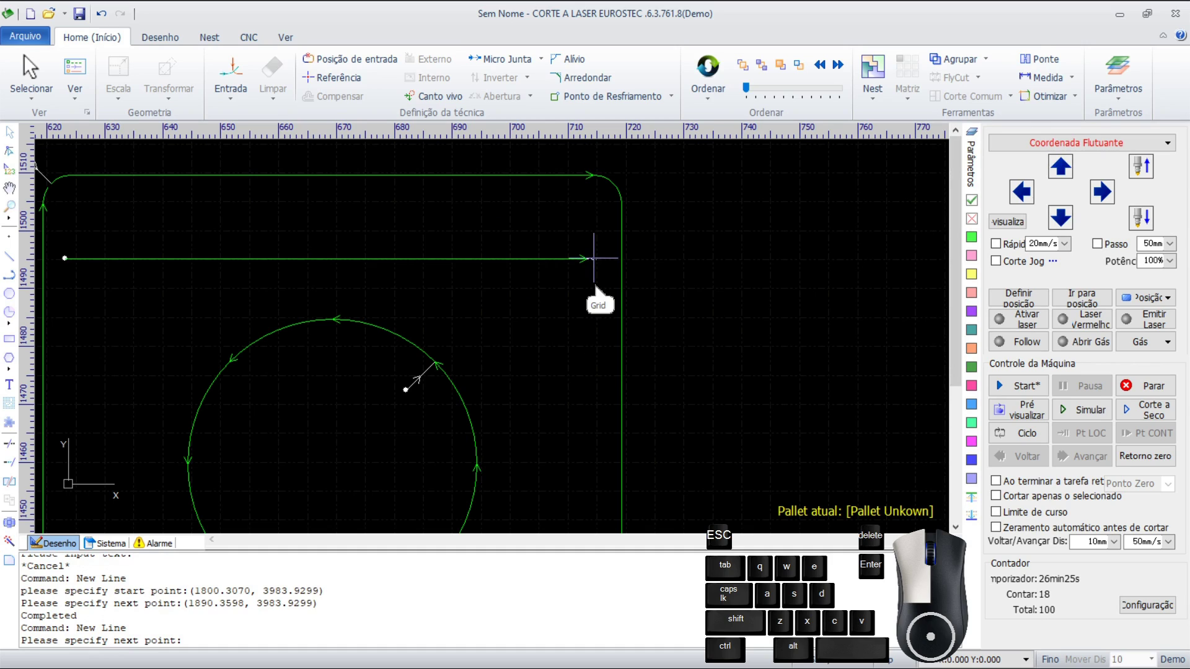
# Step: Continue the line with two diagonal segments beyond the square's right edge, end the line command and delete both extra segments
pyautogui.click(732, 374)
pyautogui.click(823, 271)
pyautogui.rightClick(845, 332)
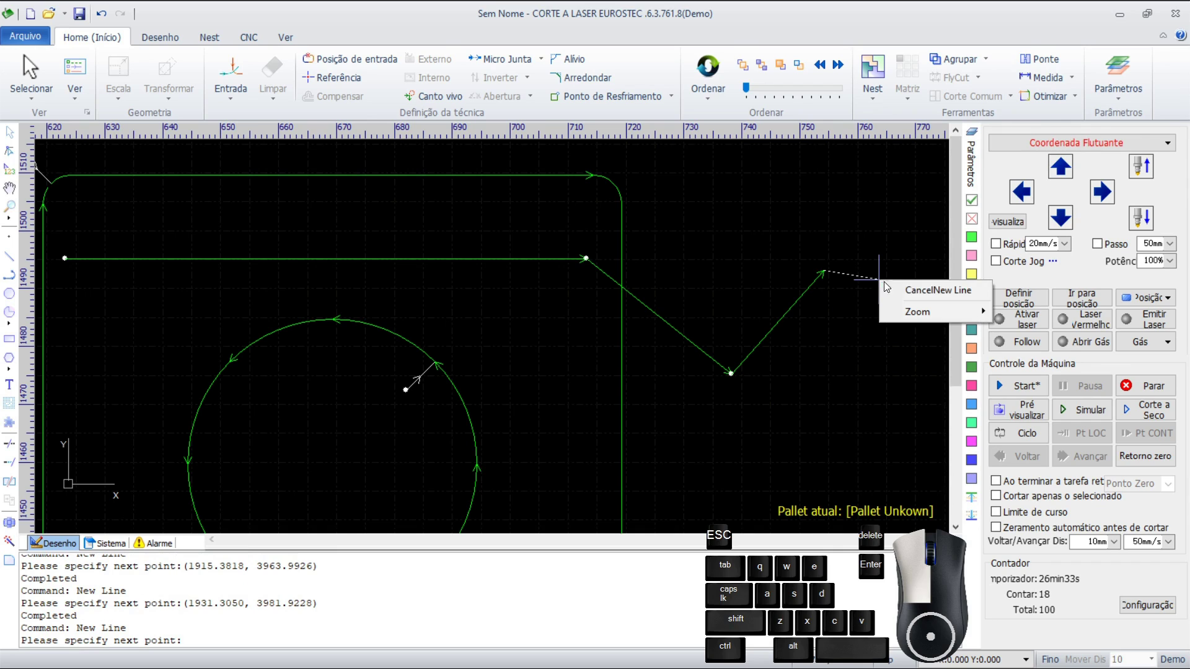
pyautogui.click(898, 294)
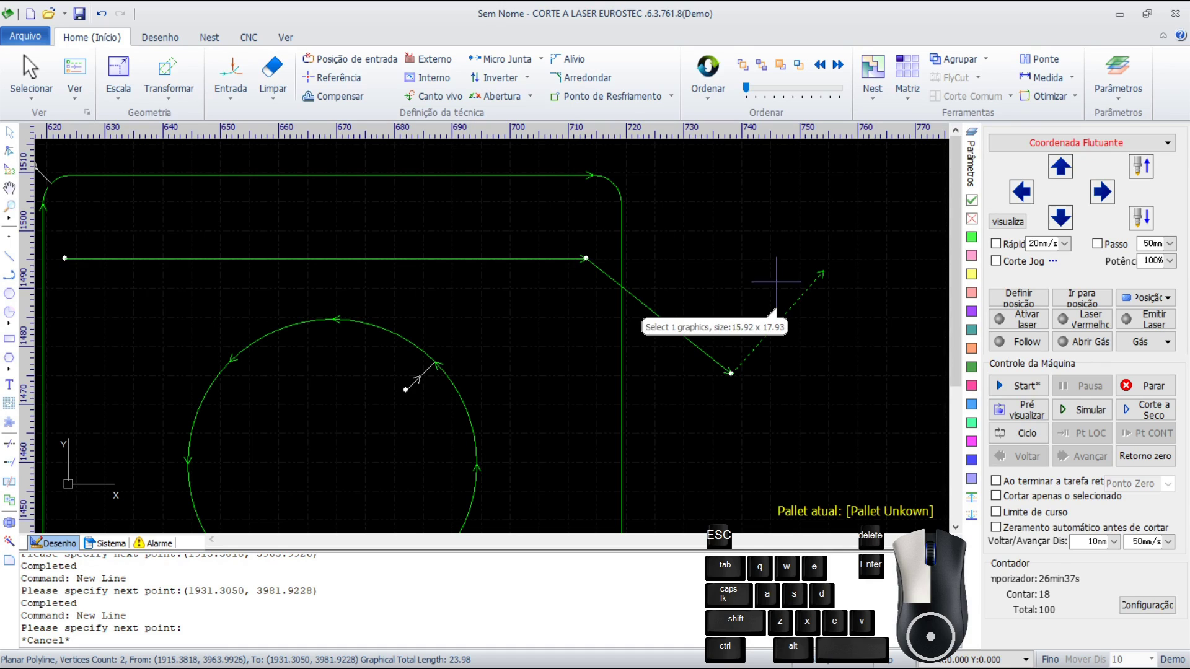
pyautogui.press('Delete')
pyautogui.moveTo(761, 343); pyautogui.dragTo(719, 392)
pyautogui.press('Delete')
pyautogui.scroll(-3, 698, 319)
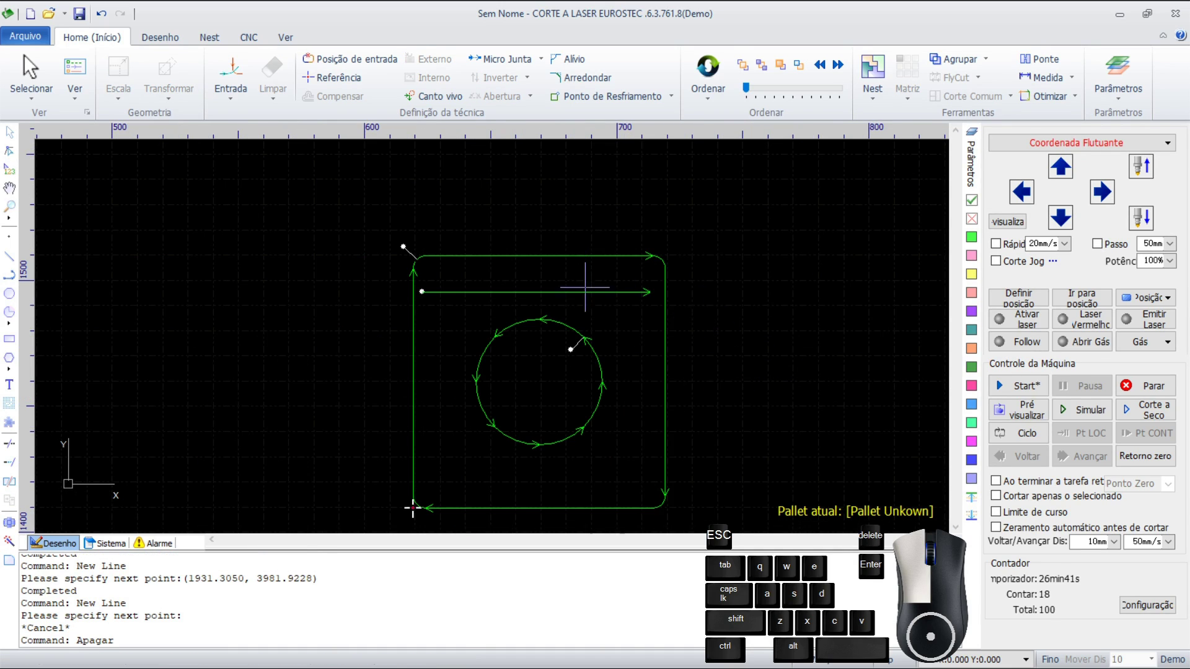
# Step: Assign the horizontal line above the circle to the pink layer
pyautogui.scroll(3, 585, 286)
pyautogui.click(605, 299)
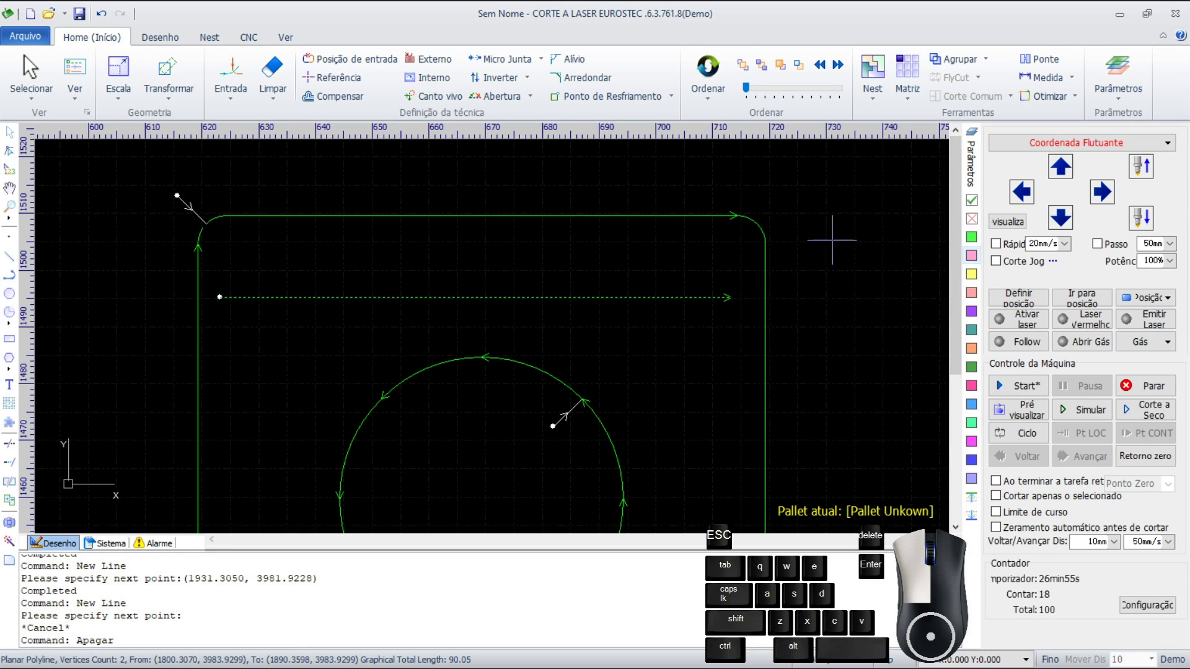
pyautogui.click(575, 382)
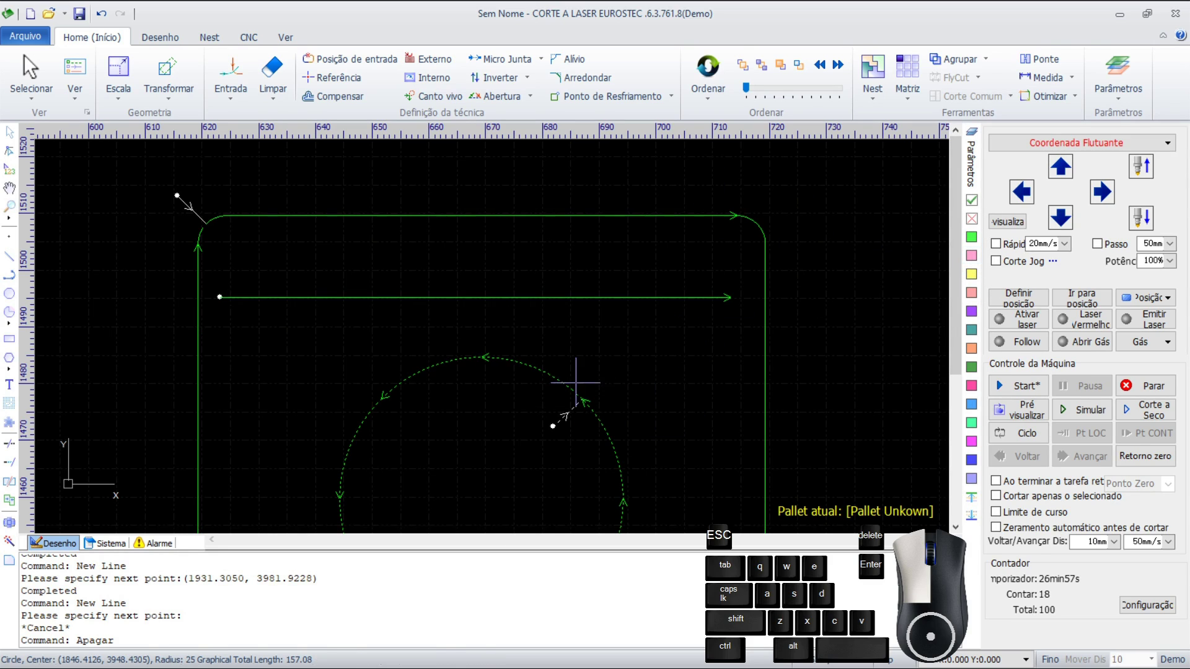
pyautogui.click(695, 298)
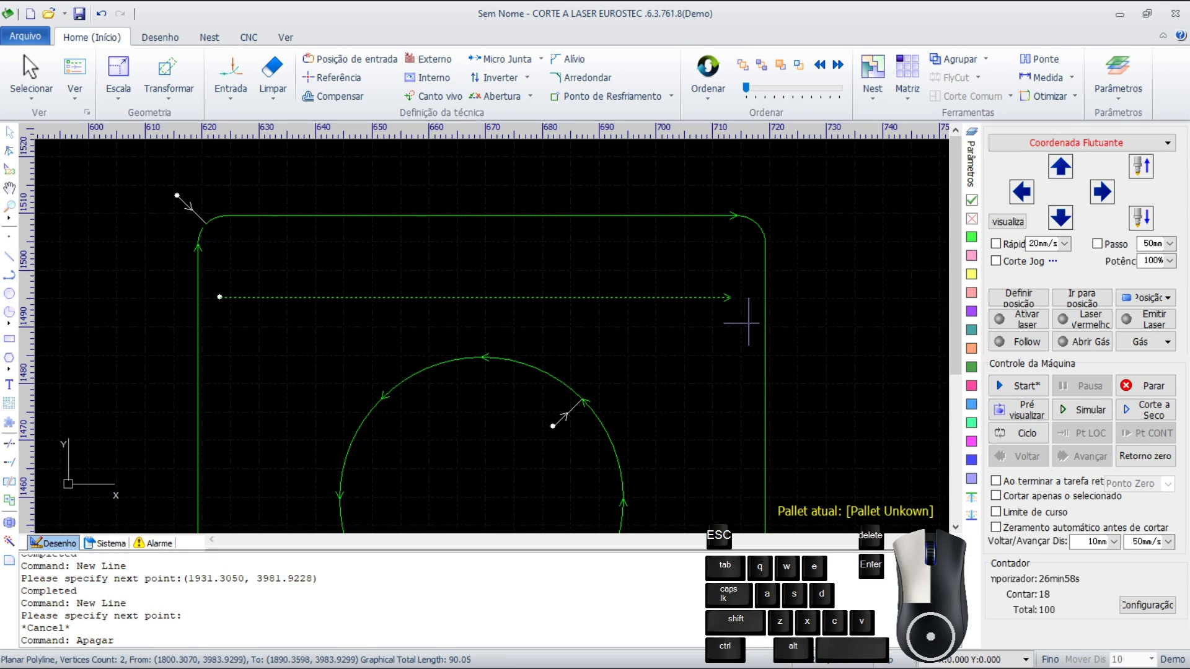
pyautogui.click(971, 257)
pyautogui.scroll(-3, 846, 282)
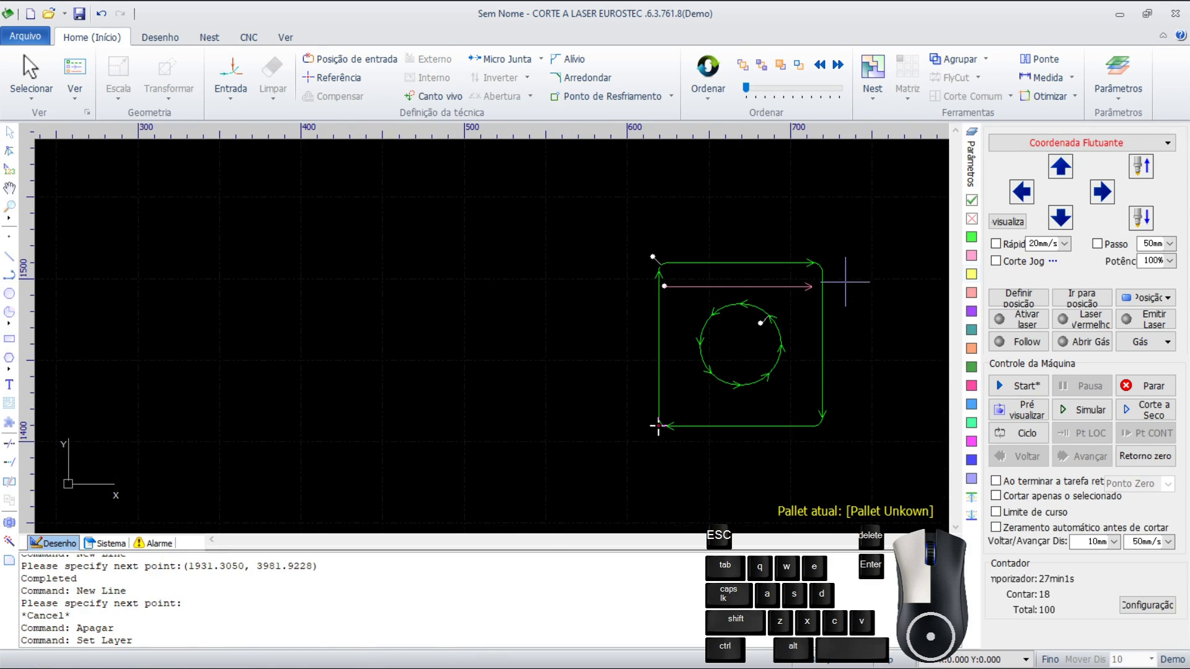
pyautogui.moveTo(869, 387); pyautogui.dragTo(710, 363, button='middle')
pyautogui.scroll(1, 595, 378)
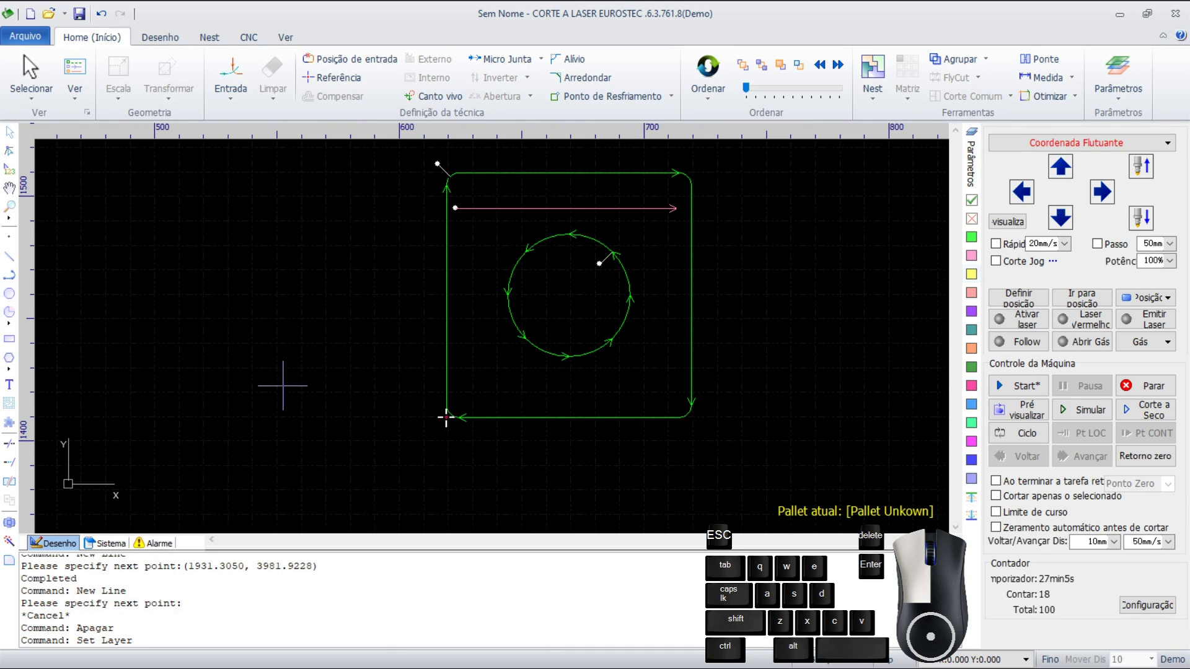
# Step: Insert the default text "Insert Text" inside the square, below the circle
pyautogui.click(10, 386)
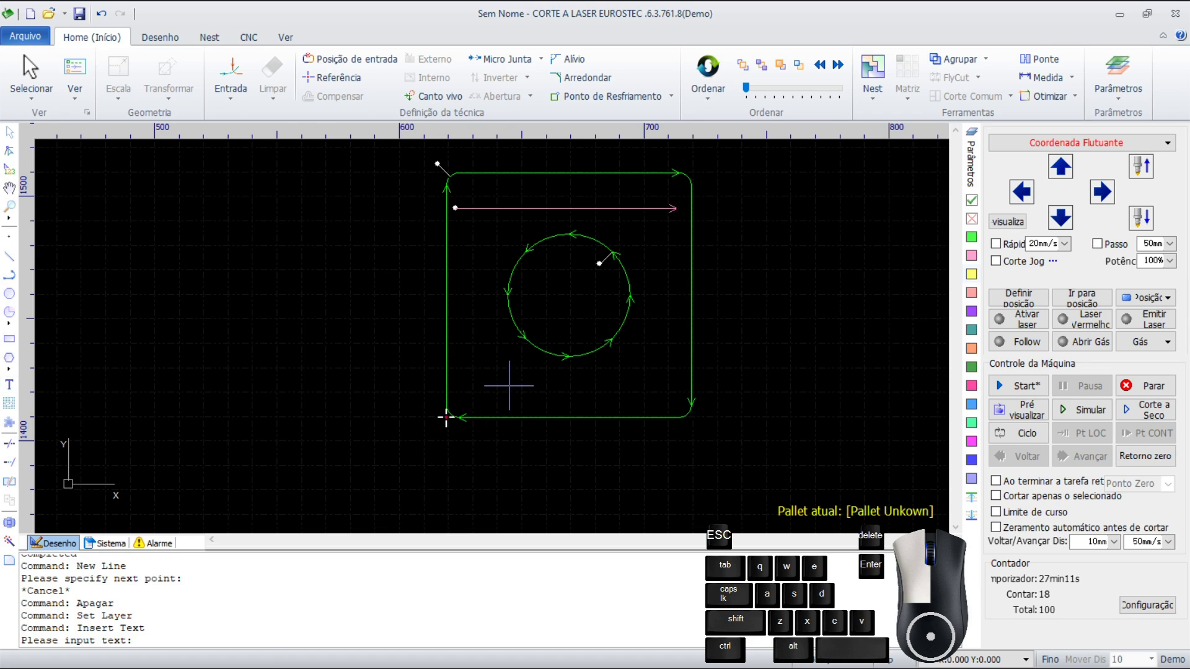
pyautogui.scroll(4, 446, 417)
pyautogui.press('Return')
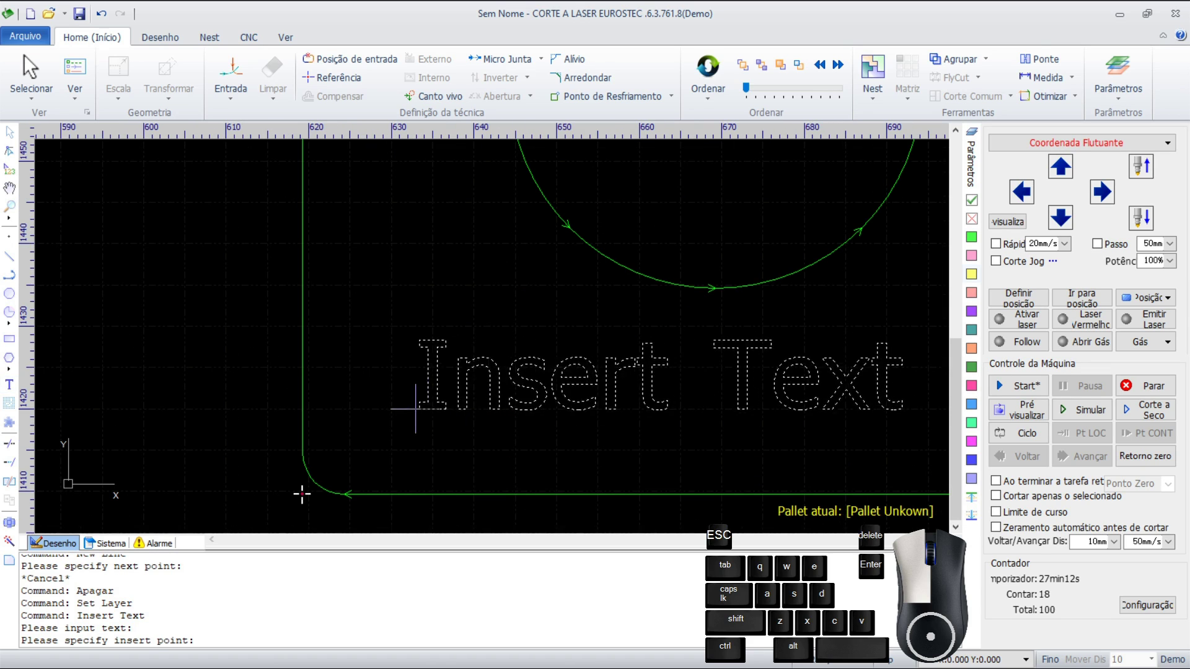
pyautogui.scroll(-3, 434, 412)
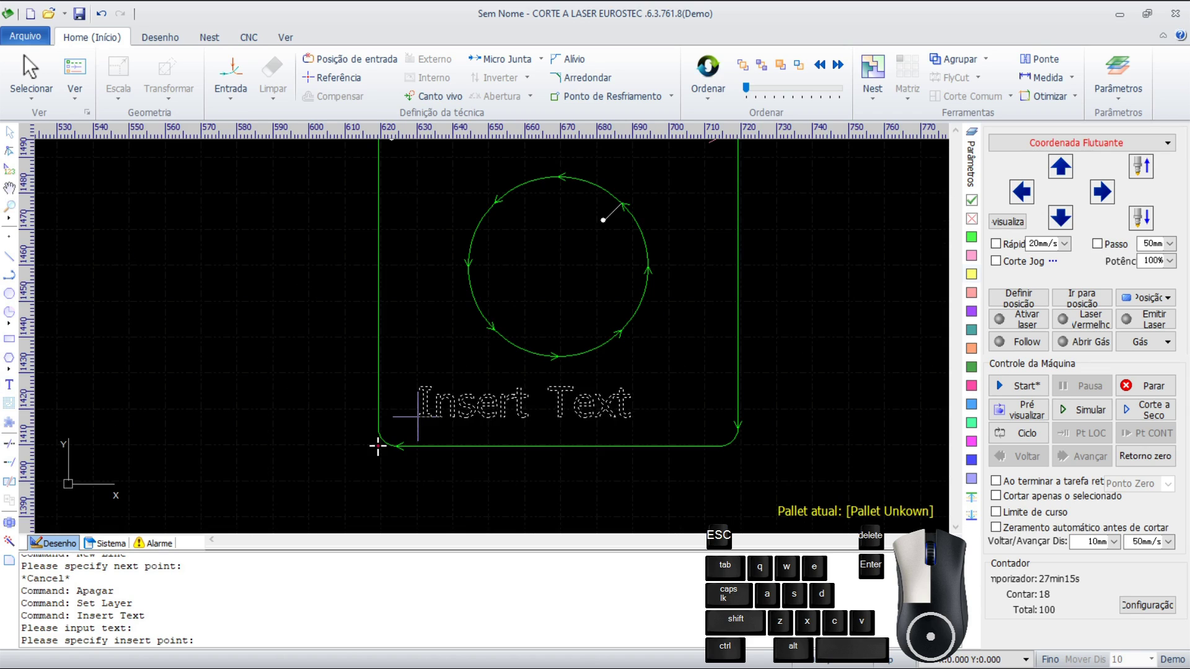
pyautogui.scroll(2, 377, 445)
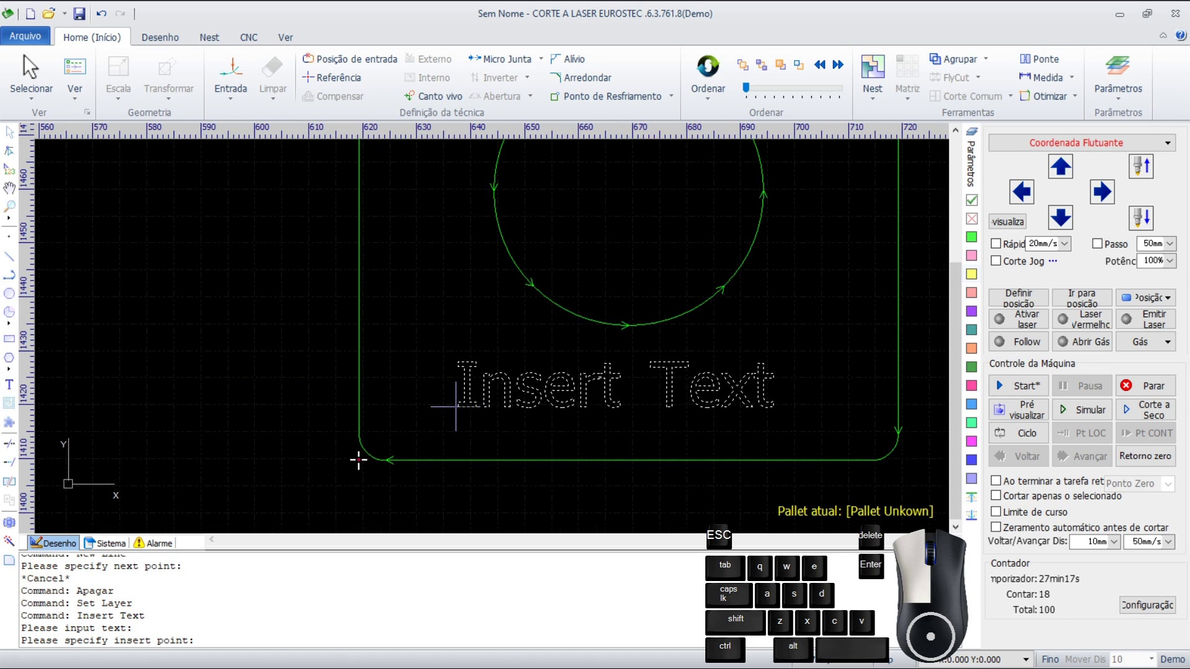
pyautogui.click(456, 411)
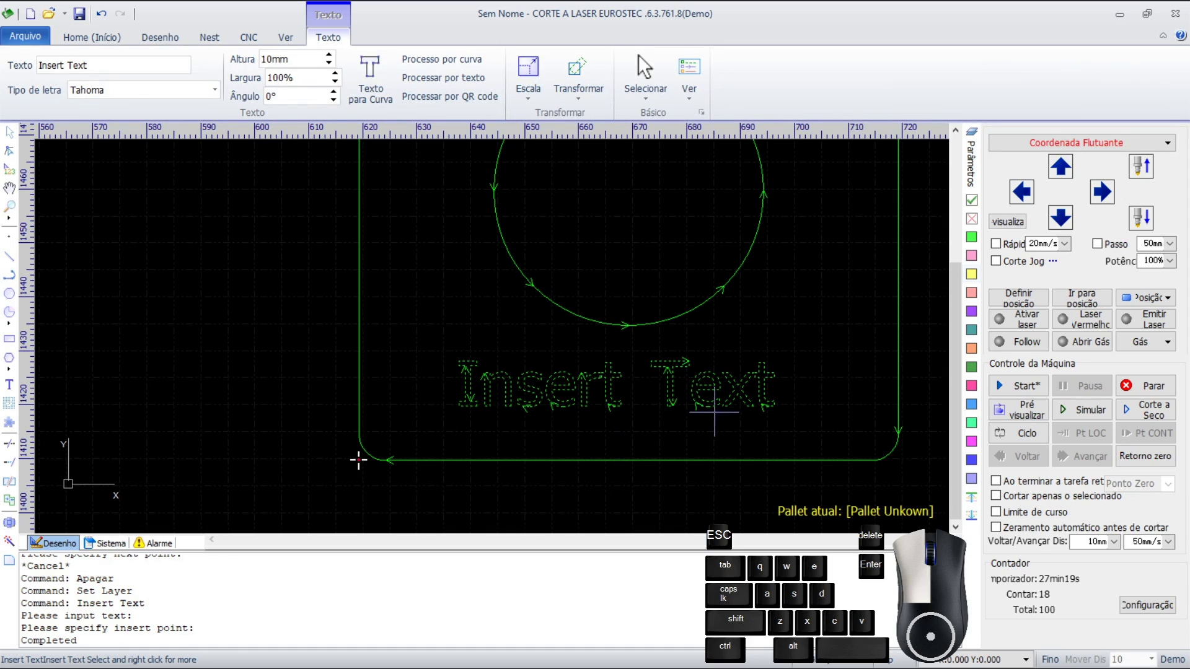
# Step: Replace the inserted text's content with "Nome"
pyautogui.click(104, 68)
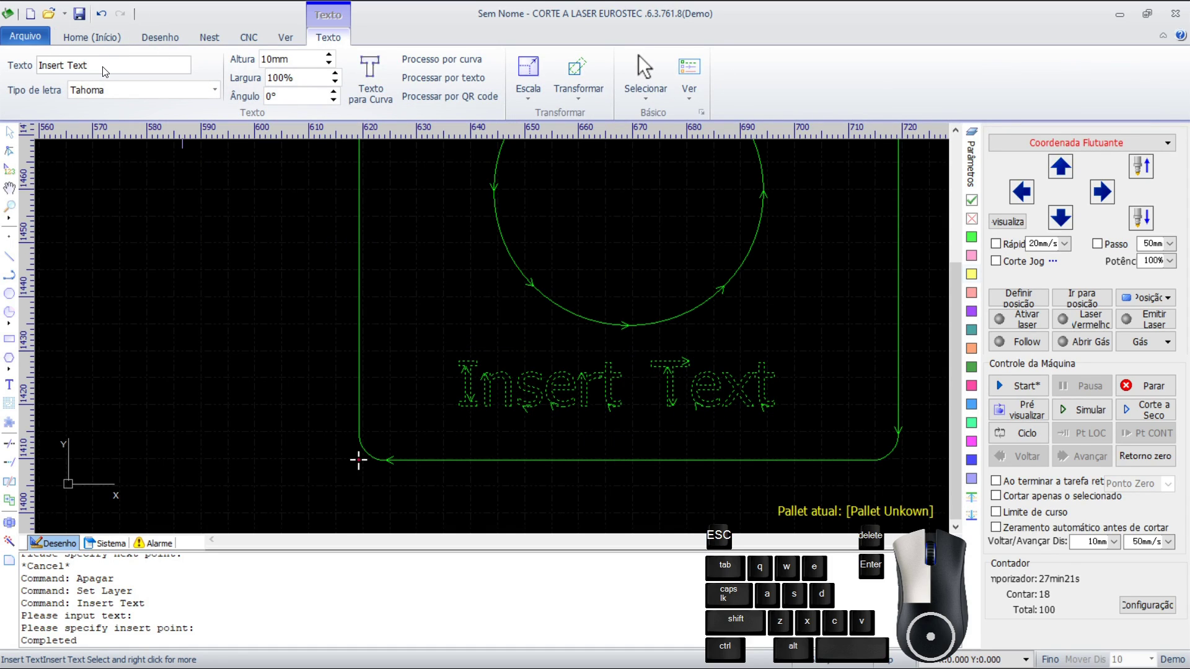
pyautogui.doubleClick(106, 69)
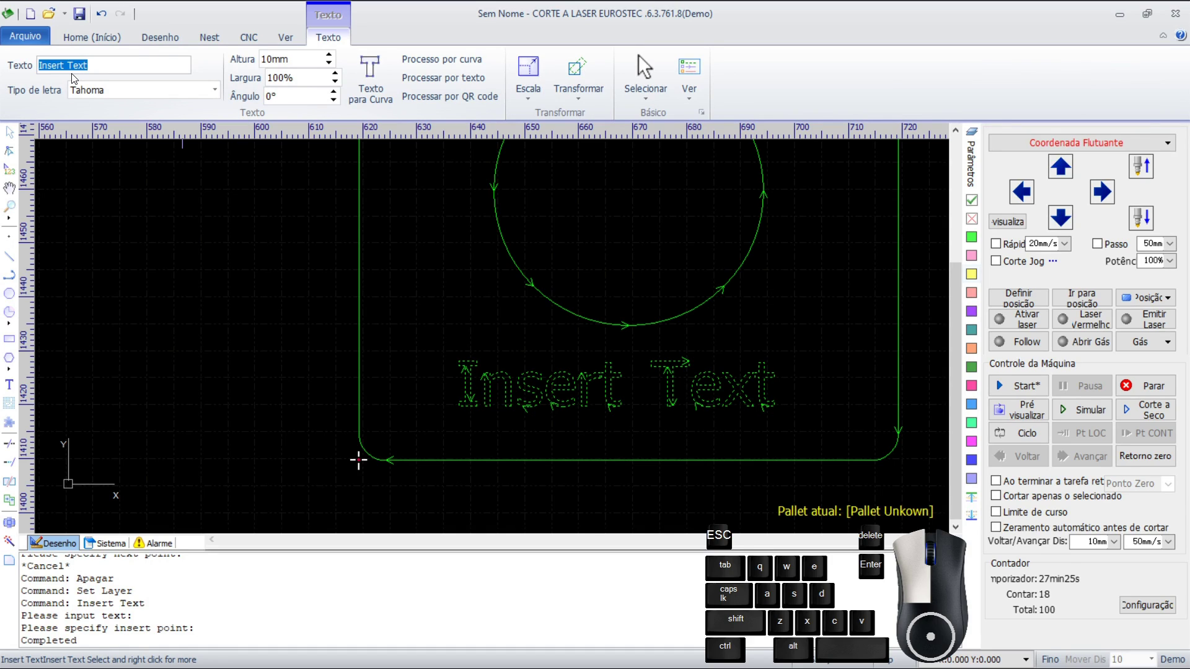
pyautogui.write('Nome')
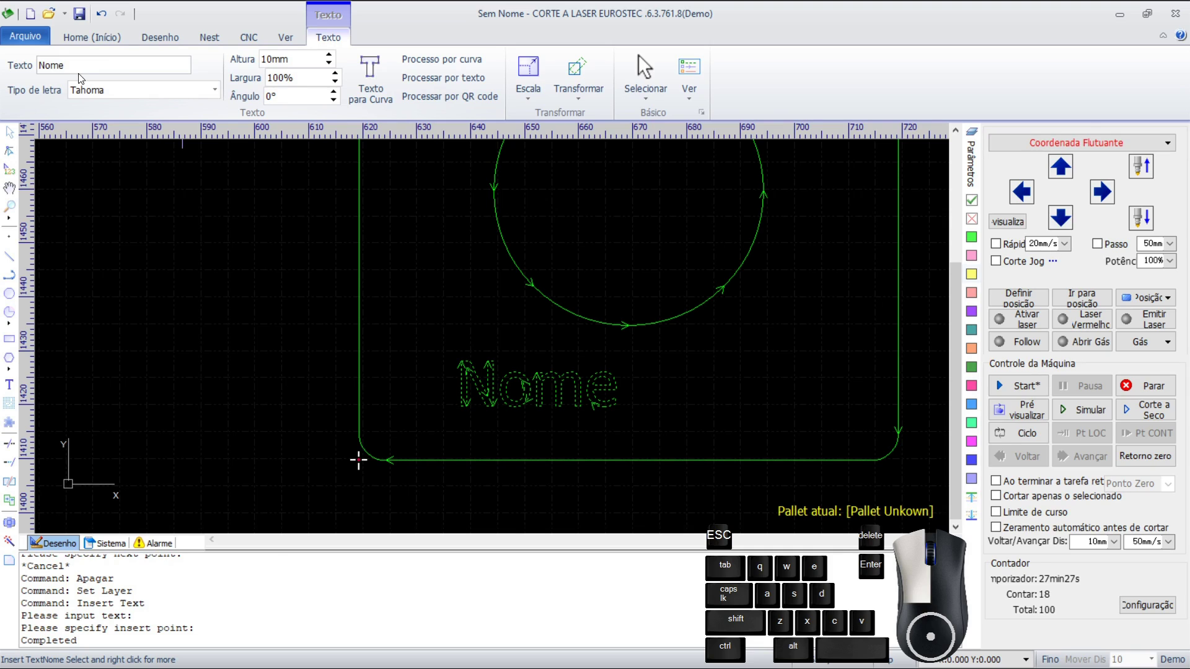
pyautogui.click(329, 56)
pyautogui.click(329, 63)
pyautogui.click(329, 64)
pyautogui.click(214, 92)
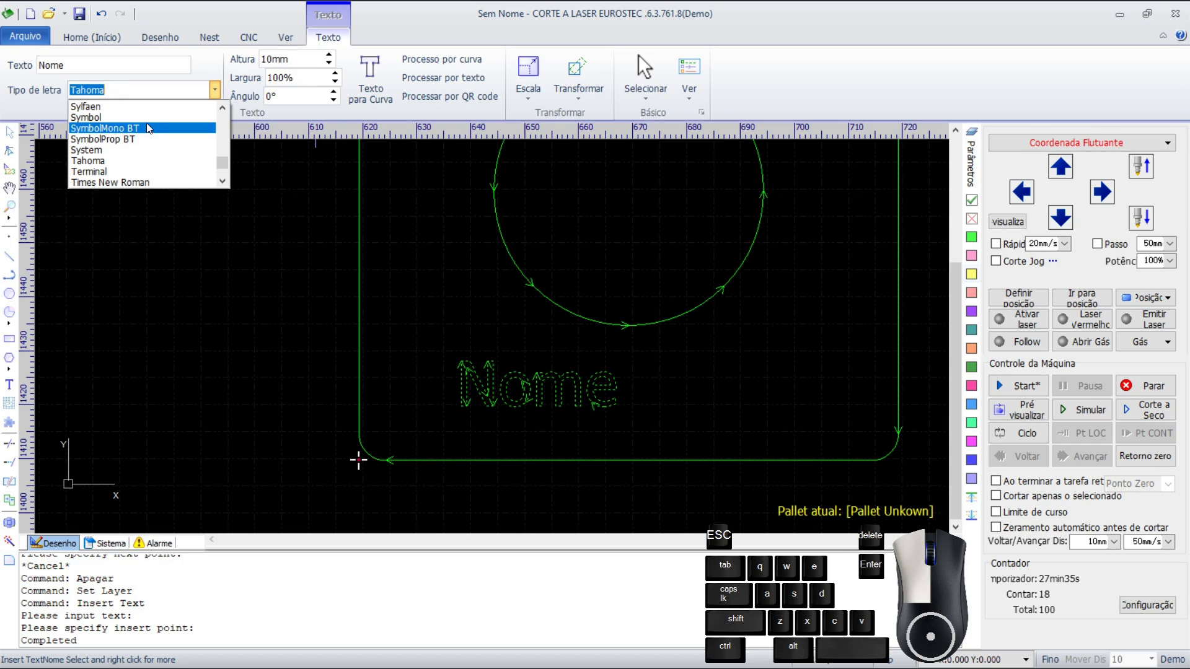
pyautogui.click(214, 91)
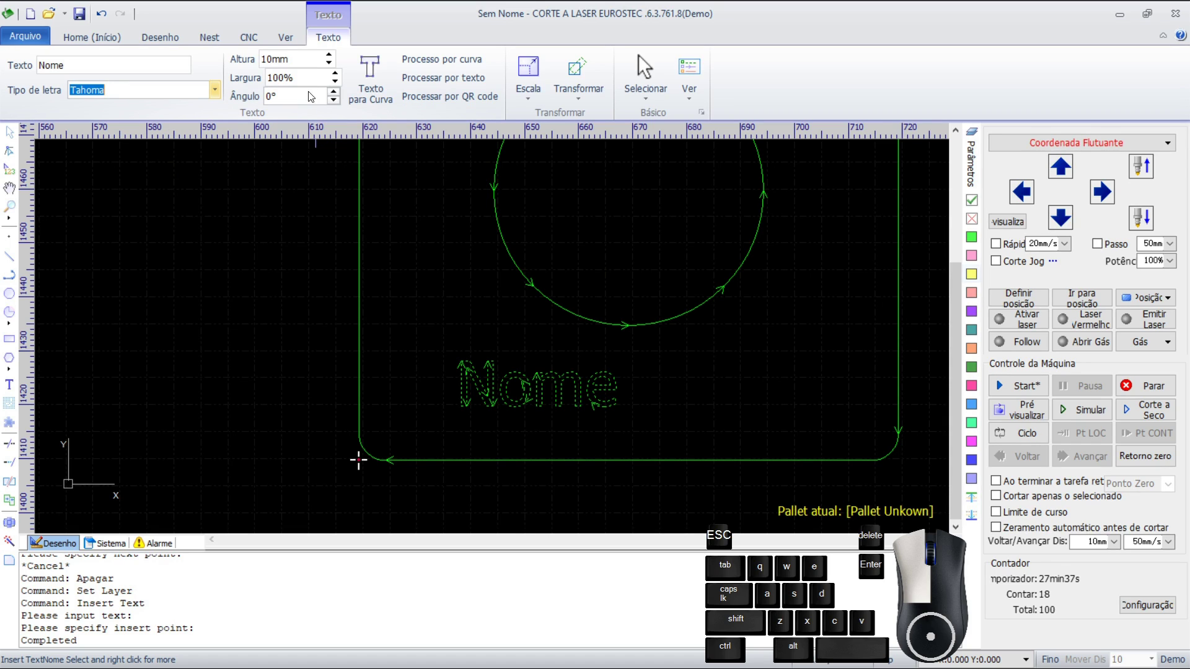
# Step: Move the "Nome" text toward the square's lower-left corner and assign it to the pink layer
pyautogui.click(577, 391)
pyautogui.moveTo(575, 390); pyautogui.dragTo(528, 400)
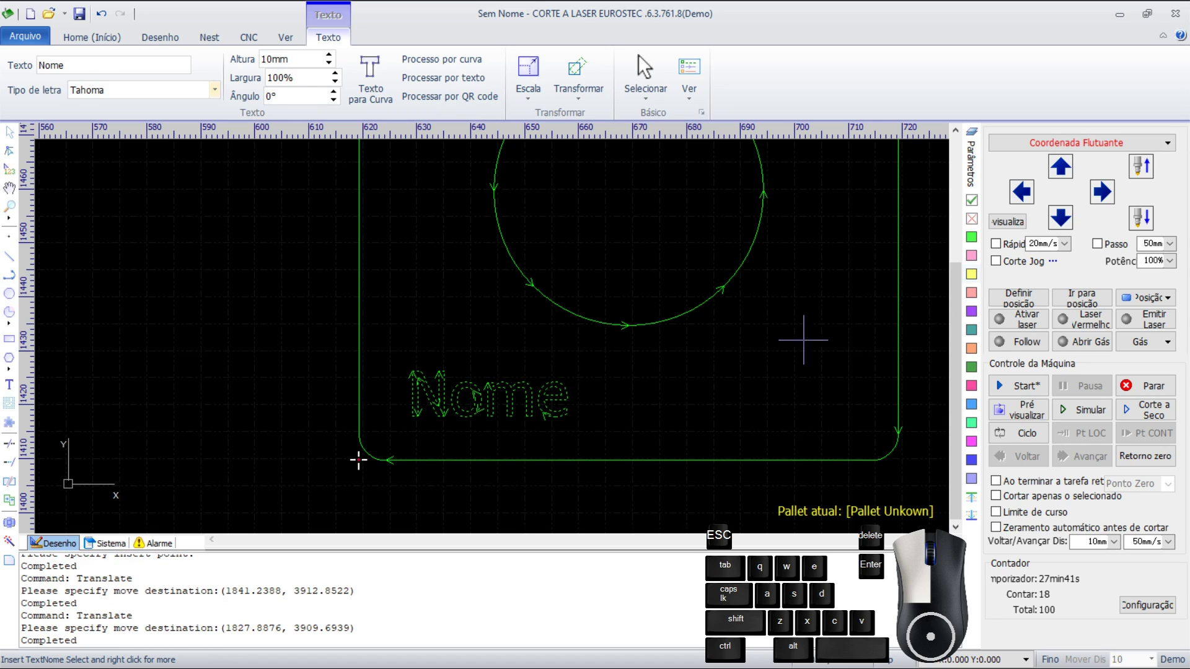
pyautogui.click(972, 257)
pyautogui.click(704, 377)
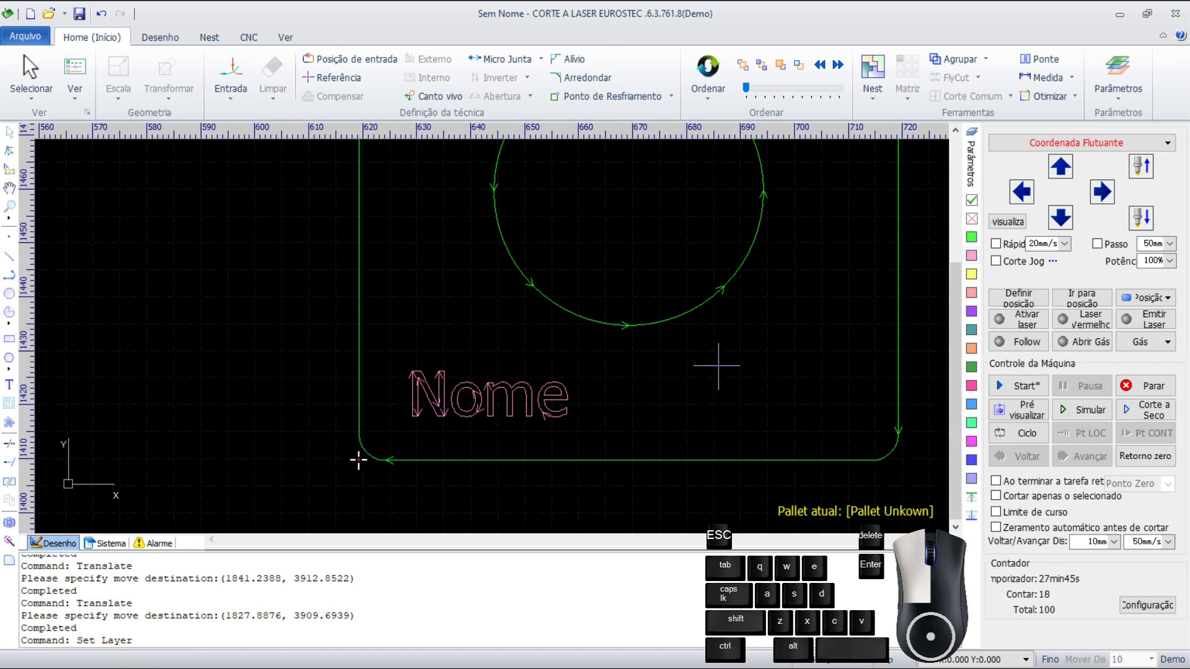
# Step: Examine the outlines of the "Nome" text and its placement within the whole part
pyautogui.scroll(-1, 546, 385)
pyautogui.scroll(1, 526, 391)
pyautogui.scroll(3, 311, 478)
pyautogui.moveTo(711, 441); pyautogui.dragTo(305, 293)
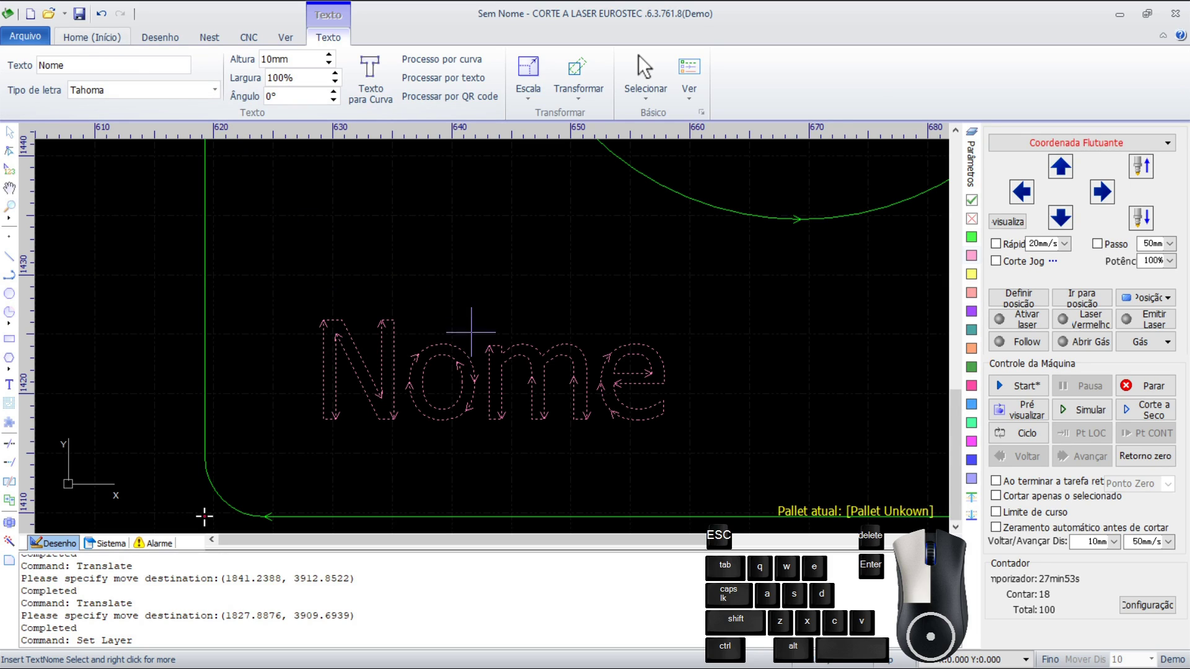
pyautogui.press('Escape')
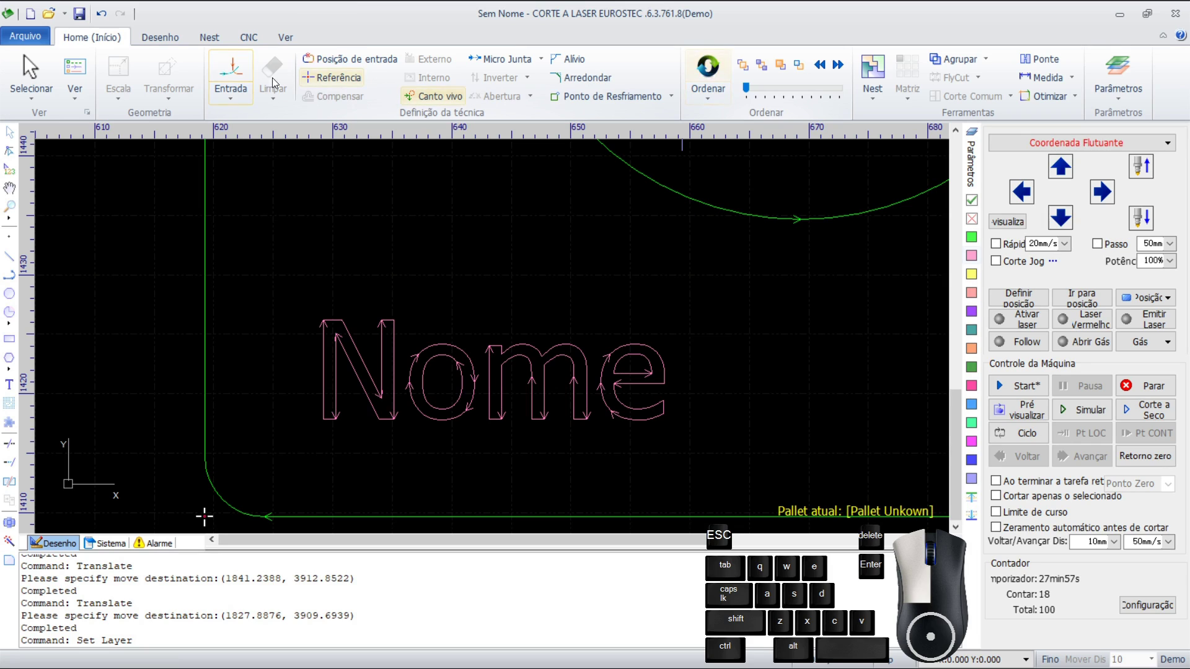
pyautogui.moveTo(705, 432); pyautogui.dragTo(326, 257)
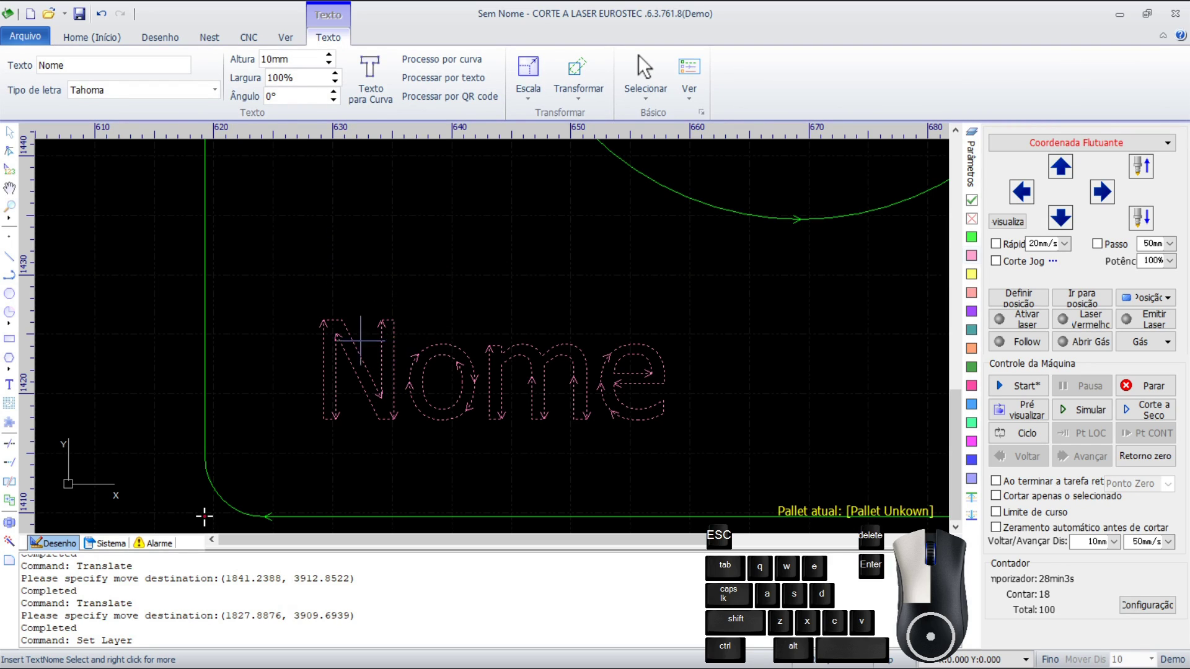
pyautogui.scroll(-3, 394, 356)
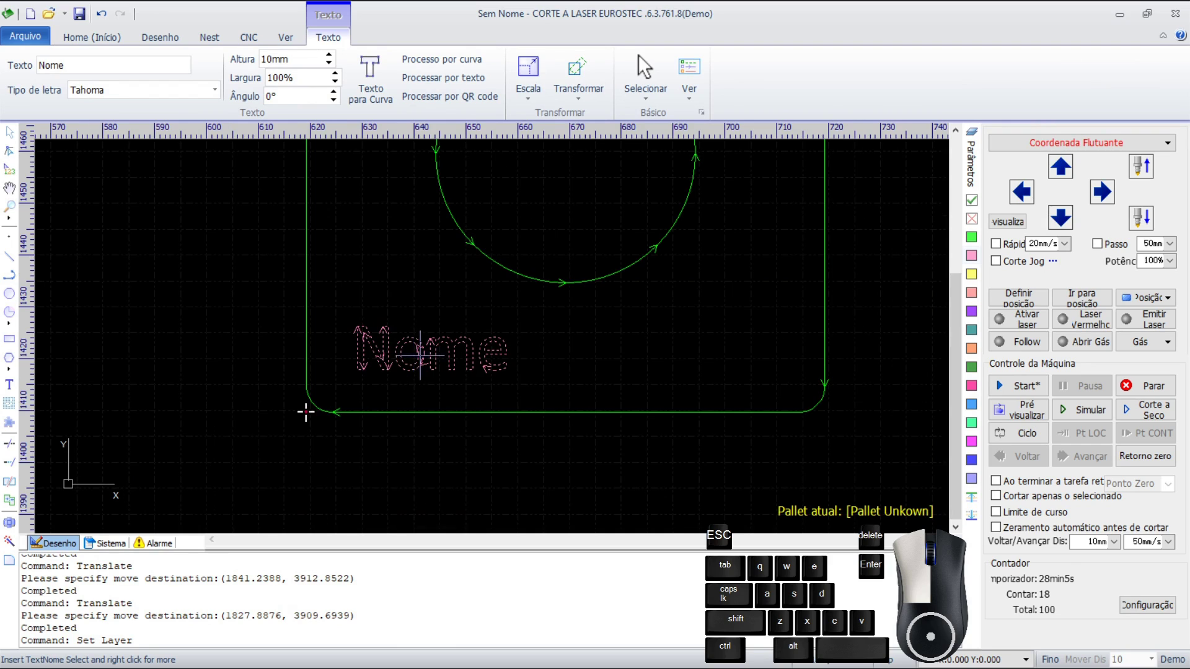
pyautogui.scroll(-3, 305, 412)
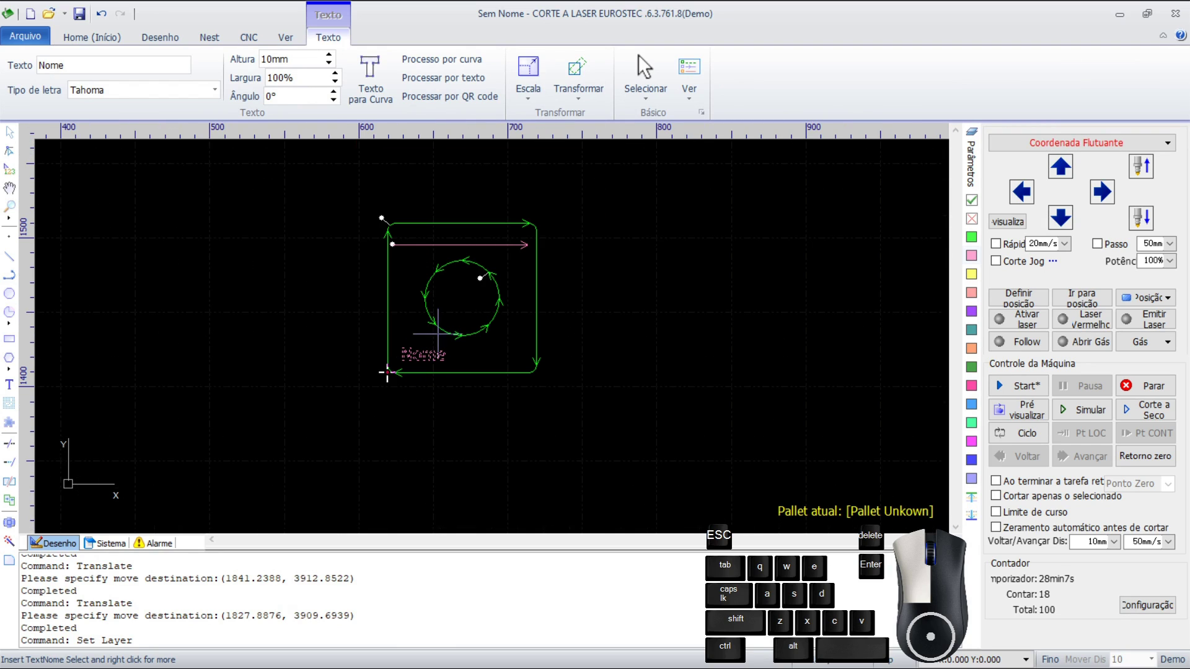
pyautogui.scroll(3, 485, 268)
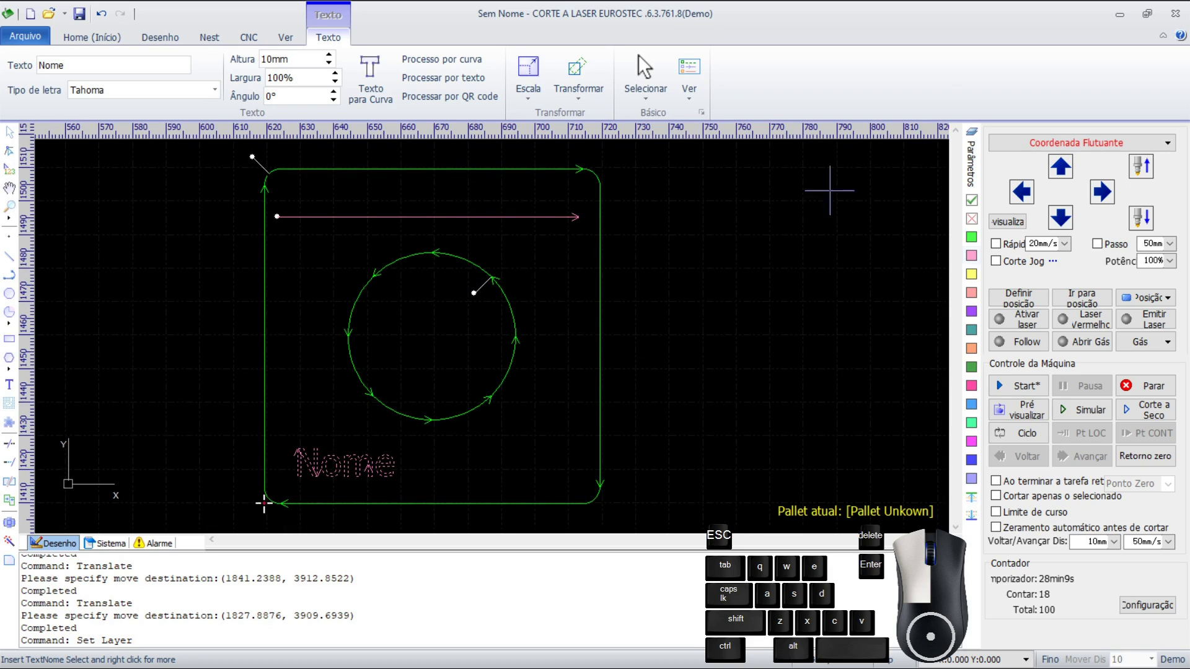
# Step: Load the material library file "2mm cs" from the carbono folder into the parameters of the green layer, layer1
pyautogui.click(971, 158)
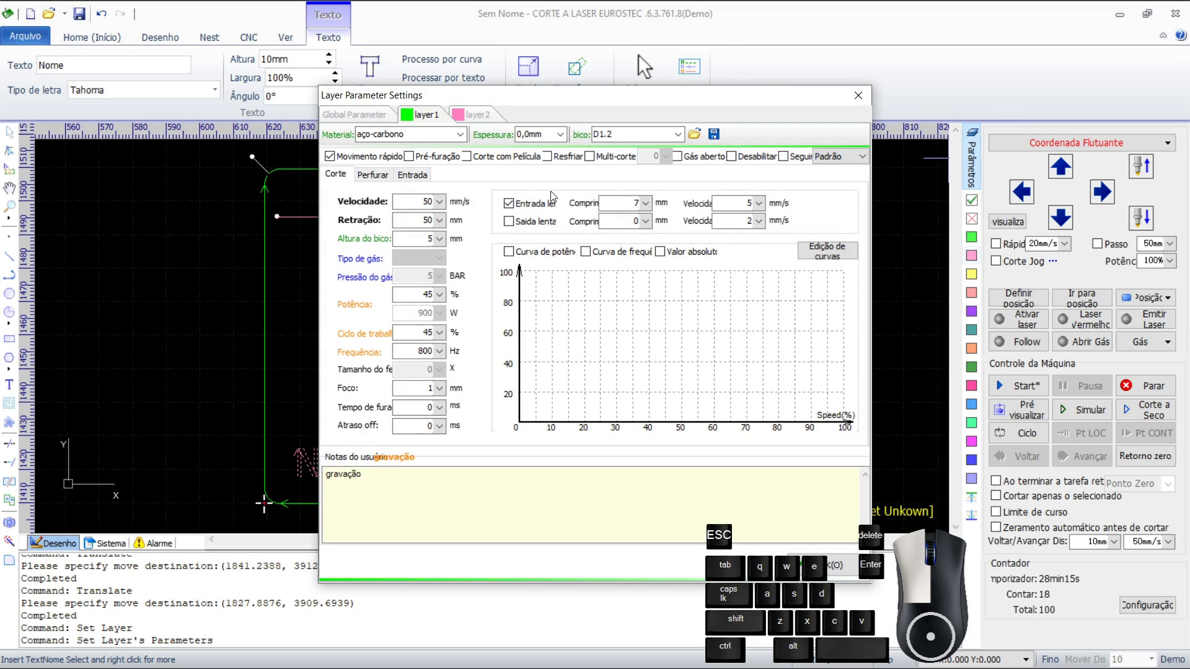
pyautogui.moveTo(461, 113); pyautogui.dragTo(744, 89)
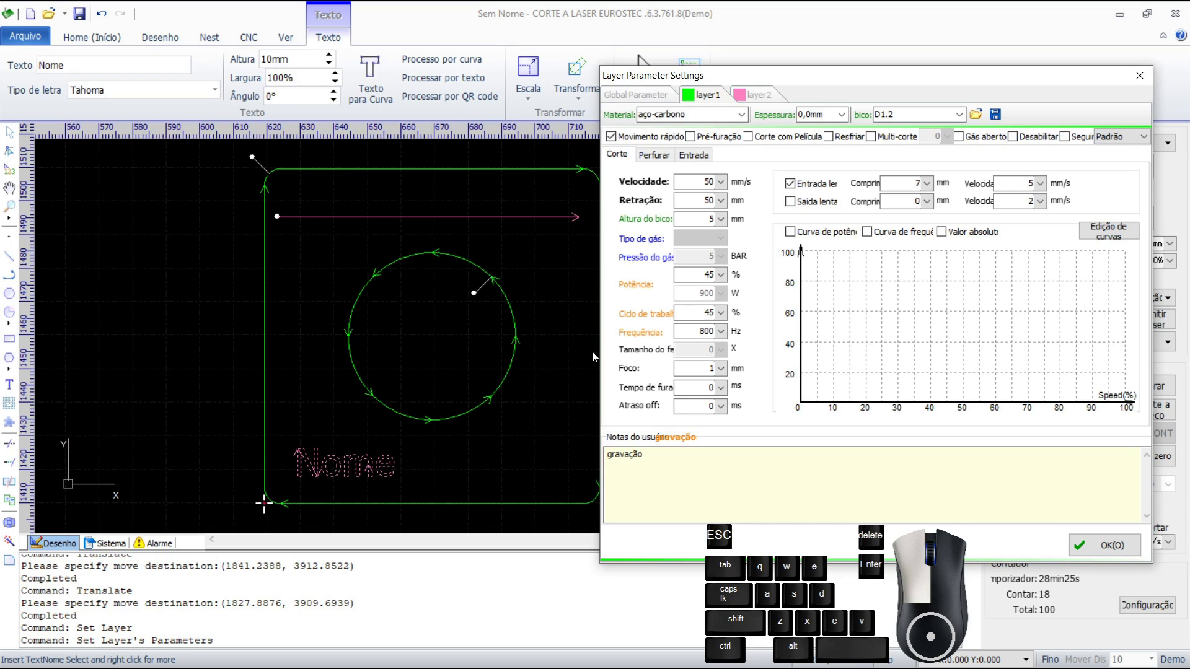
pyautogui.click(975, 116)
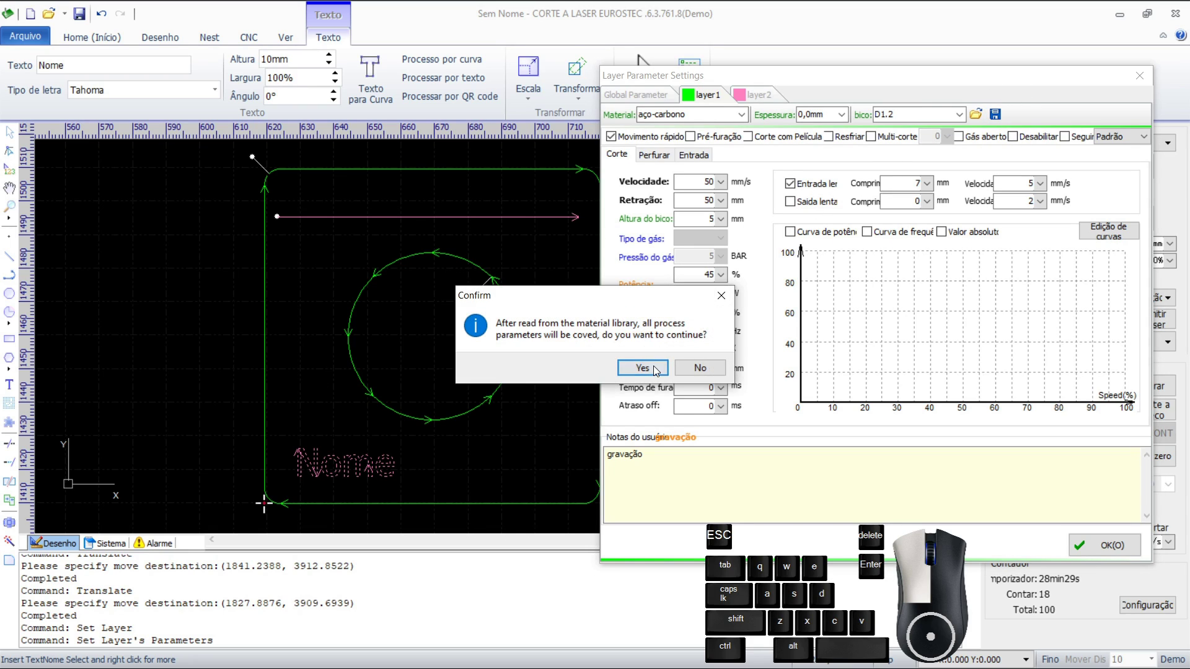
pyautogui.click(642, 369)
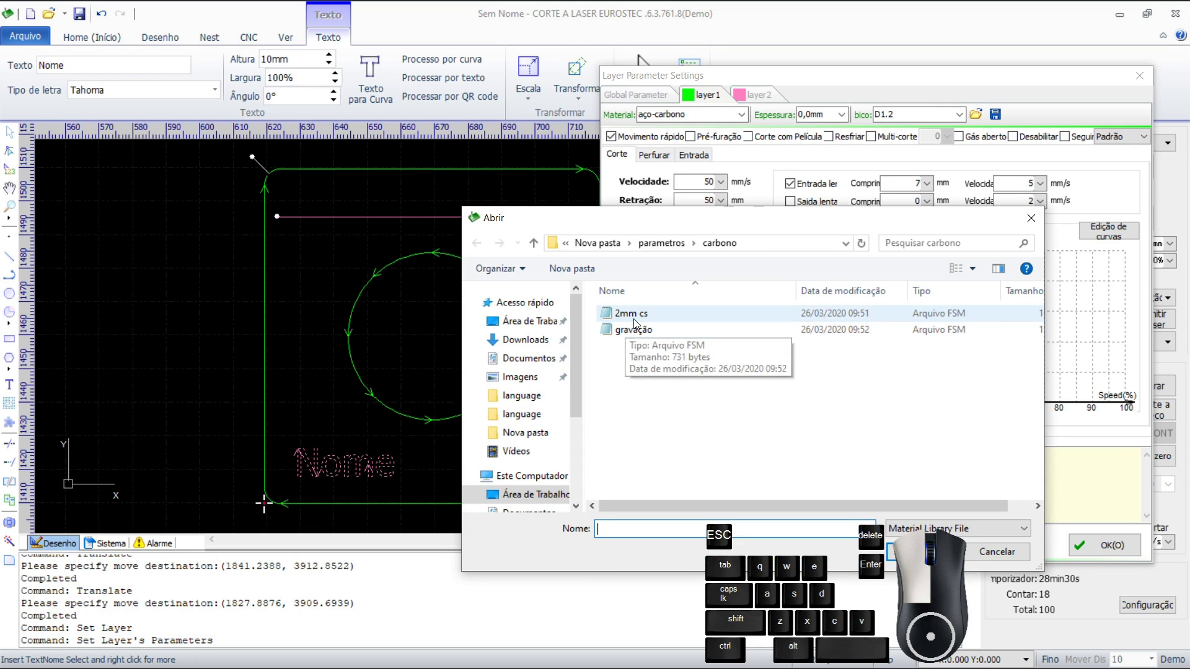
pyautogui.click(634, 317)
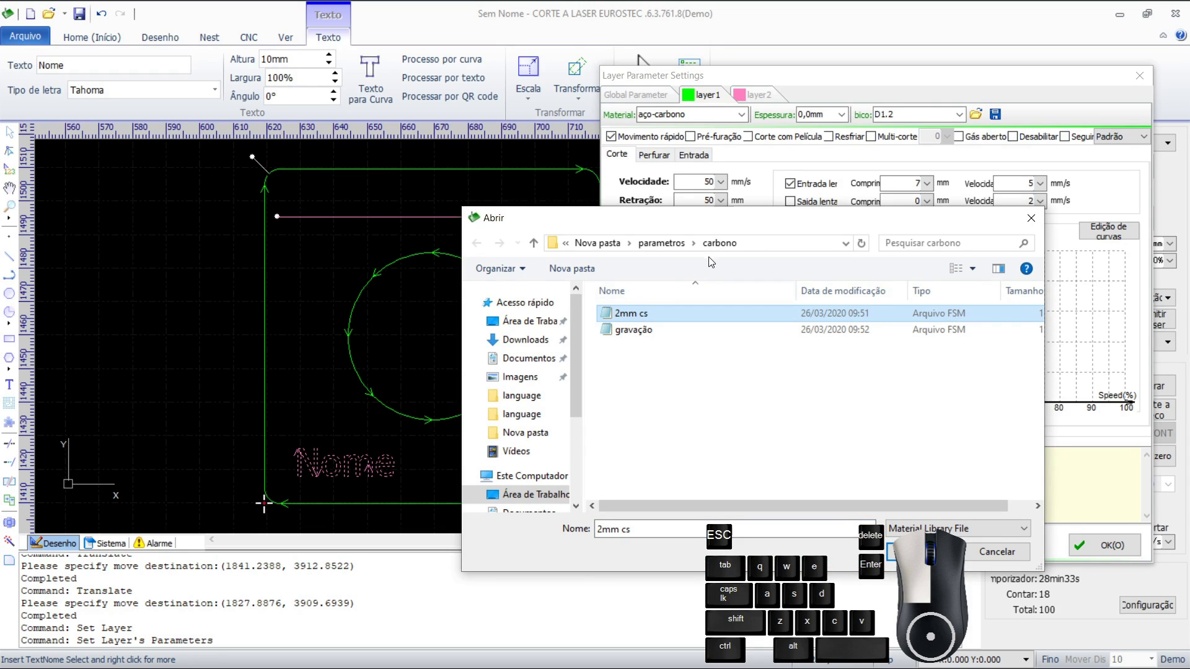
pyautogui.click(890, 551)
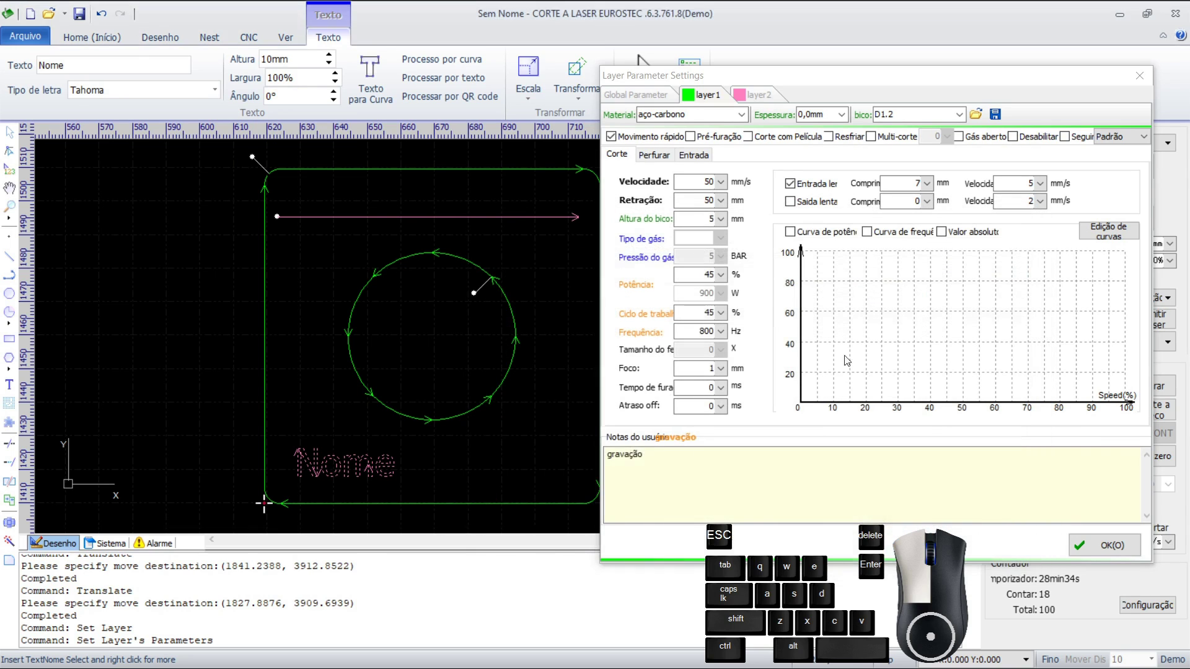
# Step: Load the material library file "gravação" into the parameters of the pink layer, layer2
pyautogui.click(760, 98)
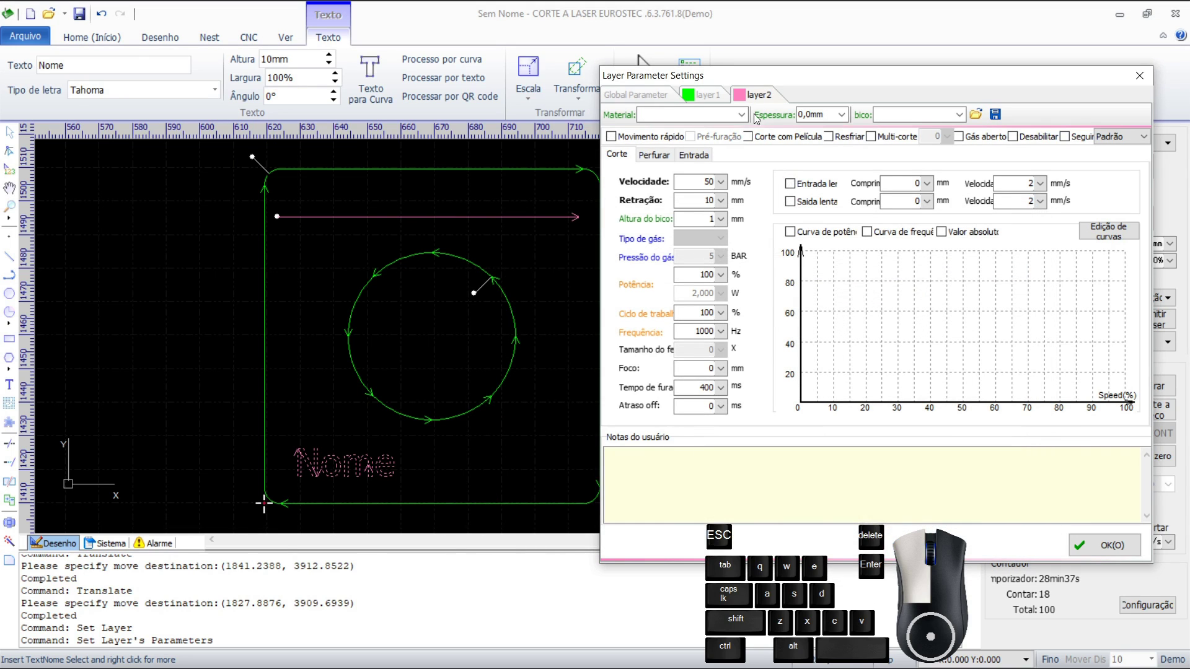
pyautogui.click(977, 116)
pyautogui.click(641, 368)
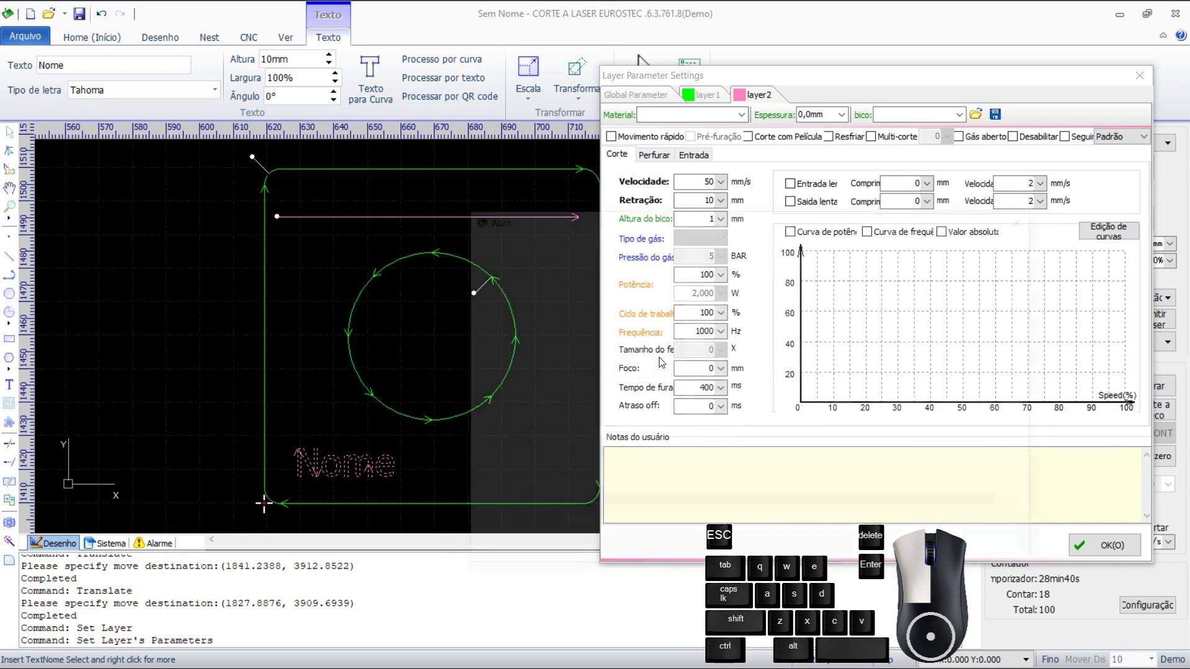
pyautogui.click(634, 329)
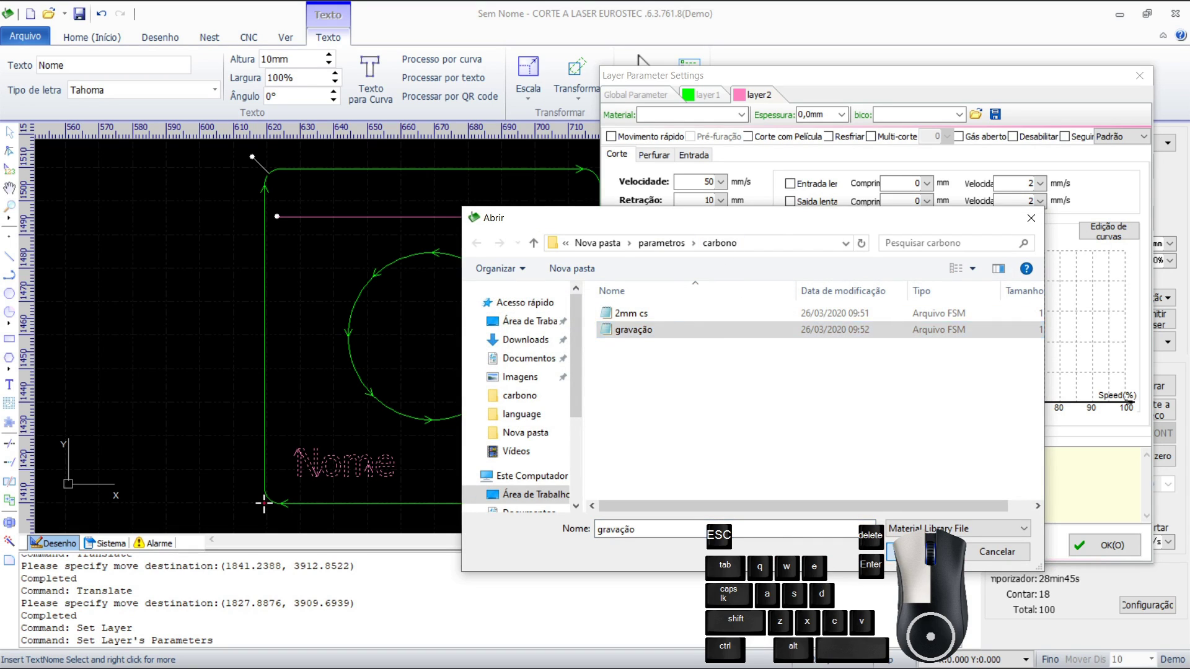
pyautogui.click(899, 552)
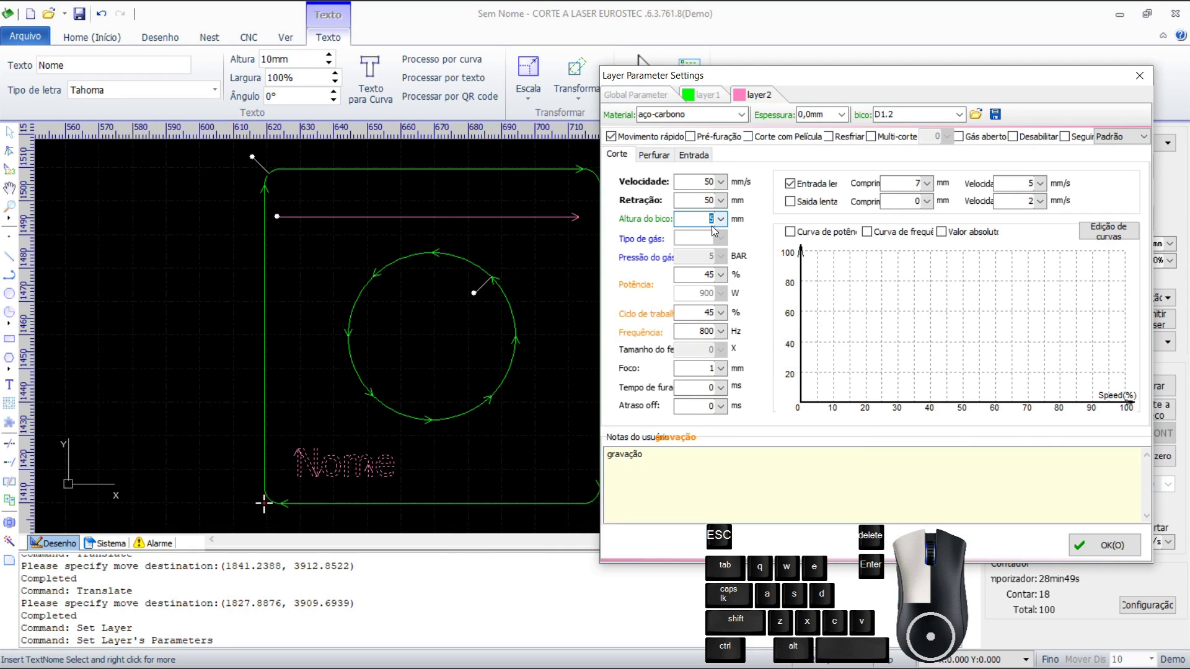
# Step: Compare the power and duty cycle settings of layer2 with those of layer1, and accept the layer parameters
pyautogui.click(711, 275)
pyautogui.click(702, 311)
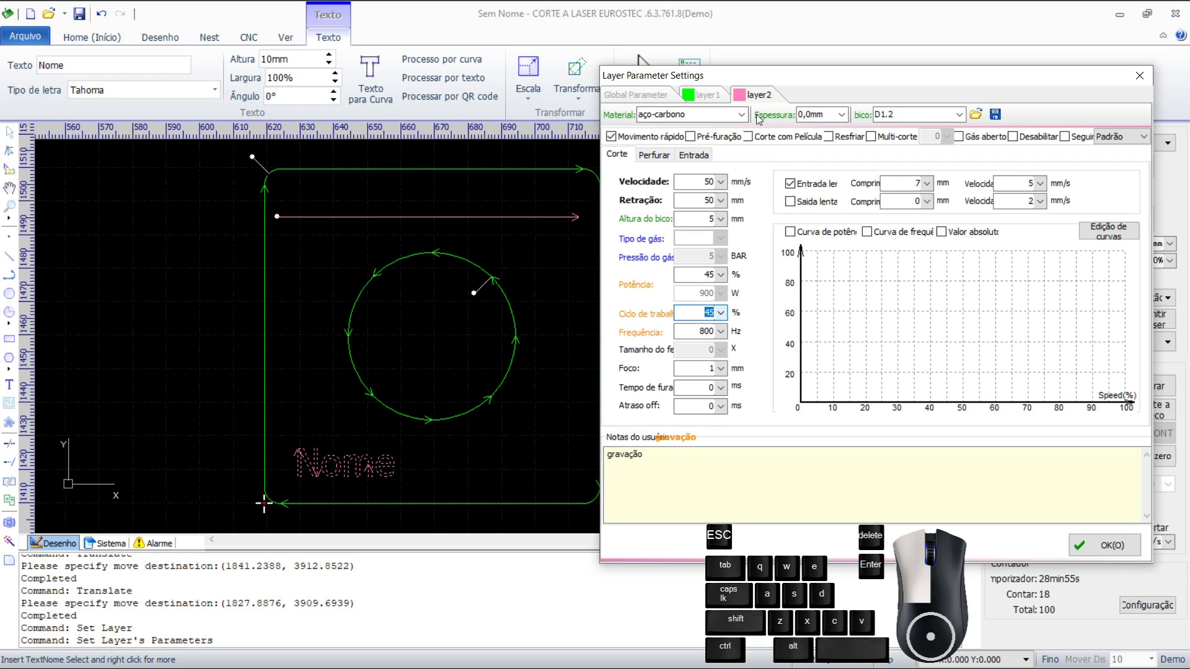
pyautogui.click(719, 99)
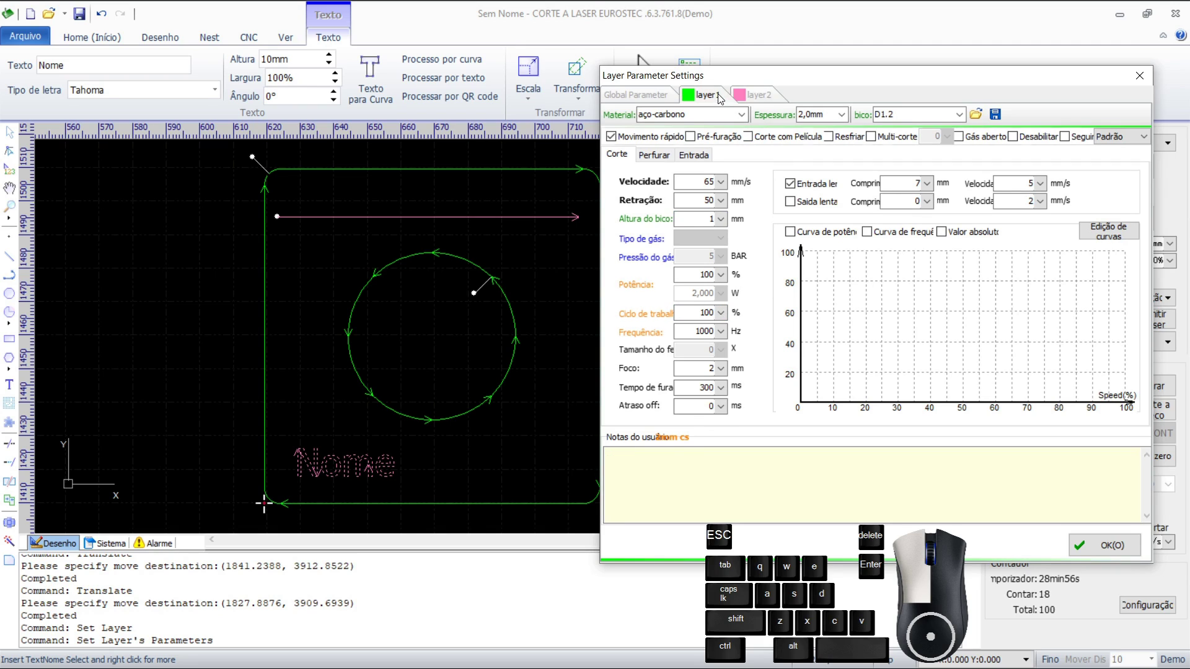
pyautogui.click(766, 97)
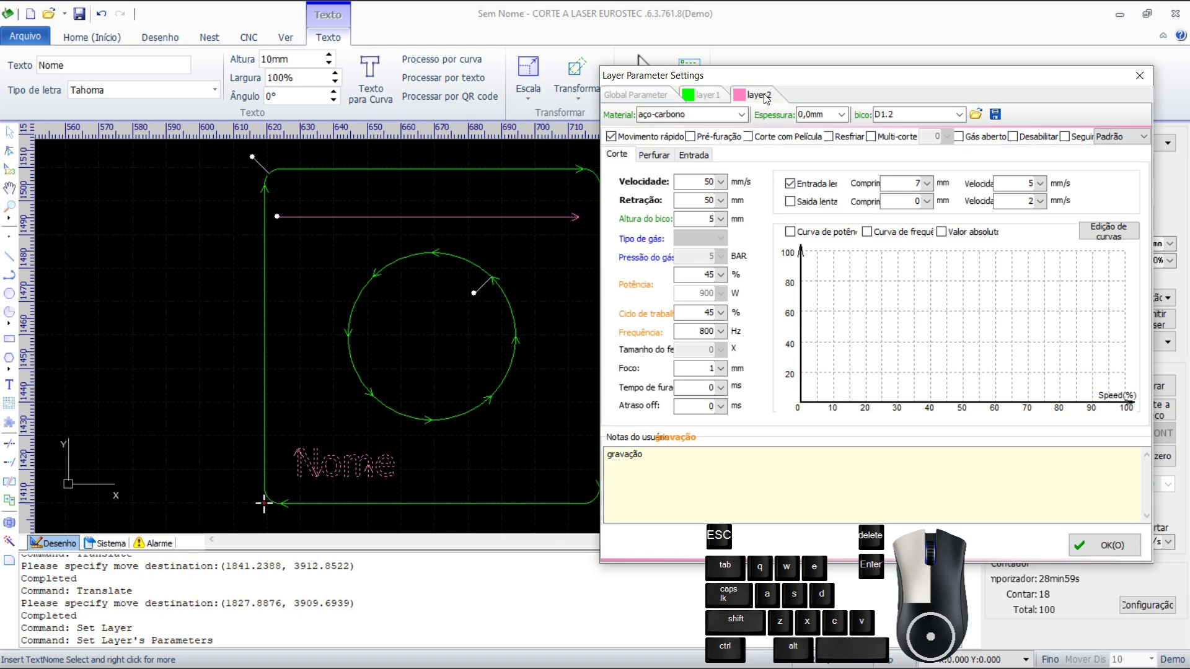
pyautogui.click(712, 97)
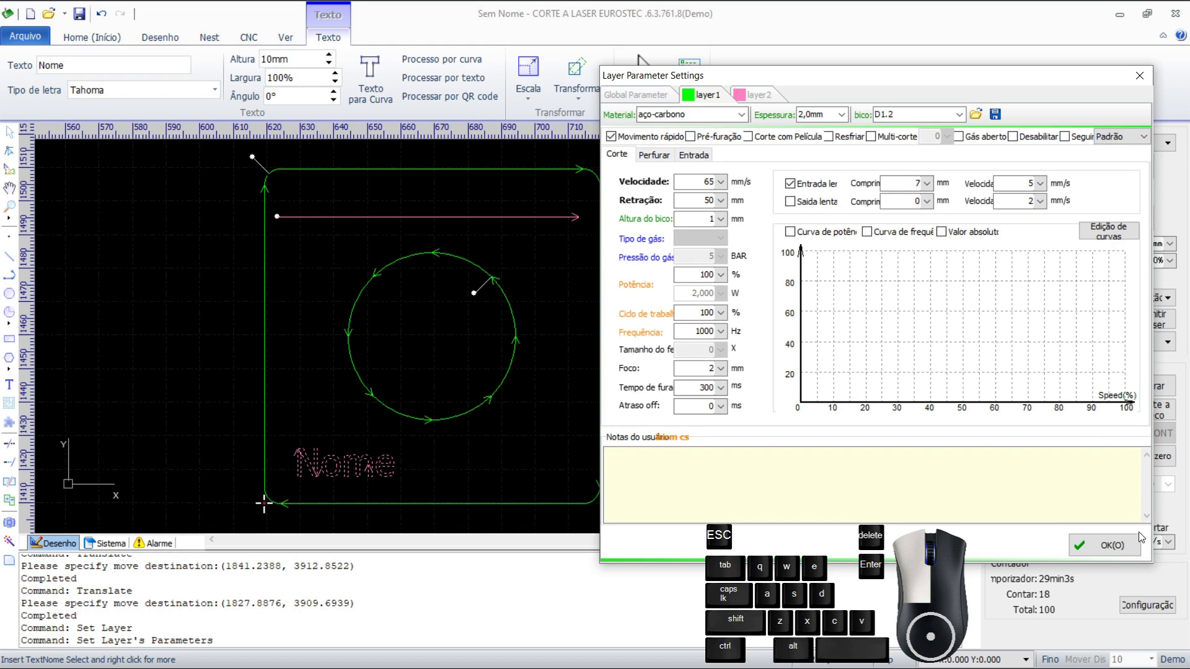
pyautogui.click(1106, 545)
pyautogui.scroll(-3, 757, 297)
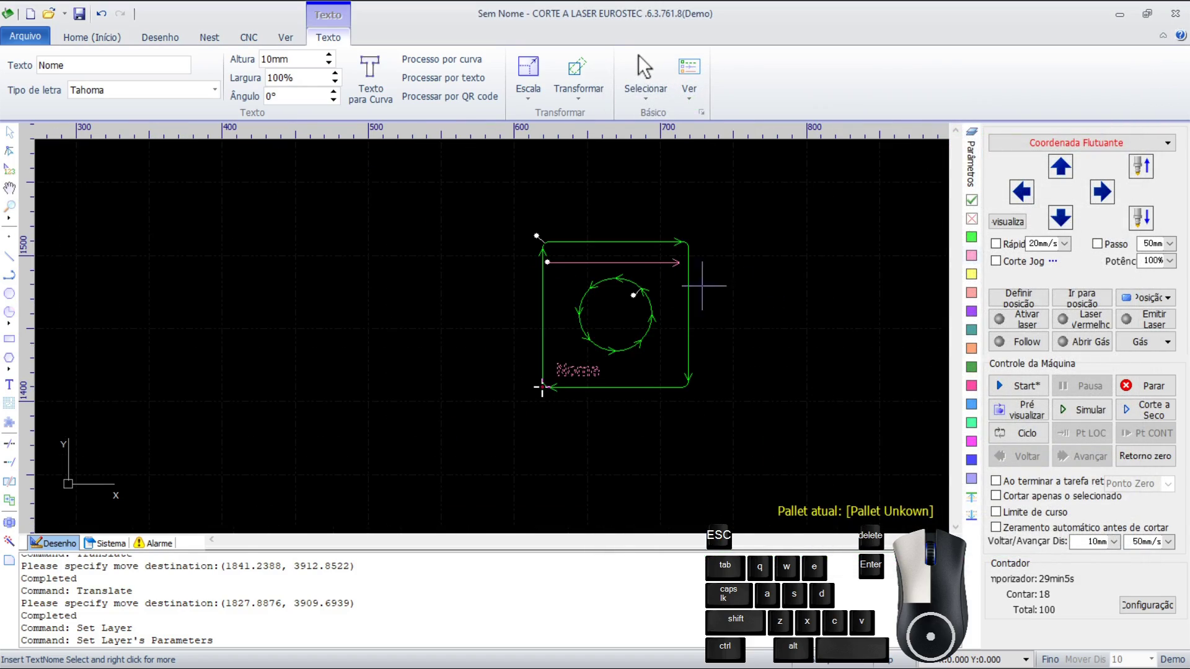